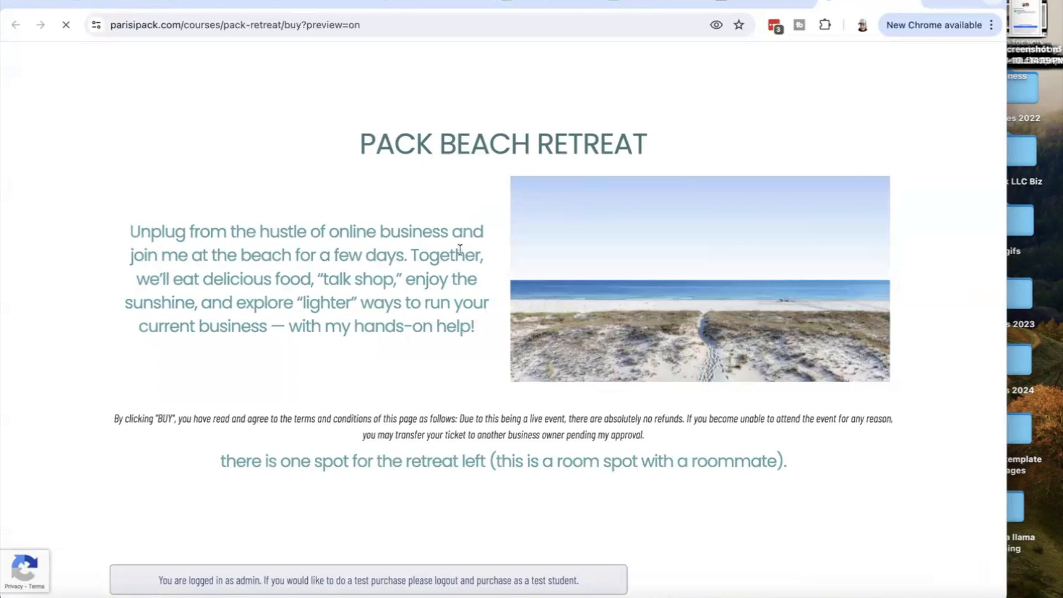
Review the PACK BEACH RETREAT checkout page, from its heading and terms down to the order summary, contact and payment sections.
scroll(569, 353, "down", 5)
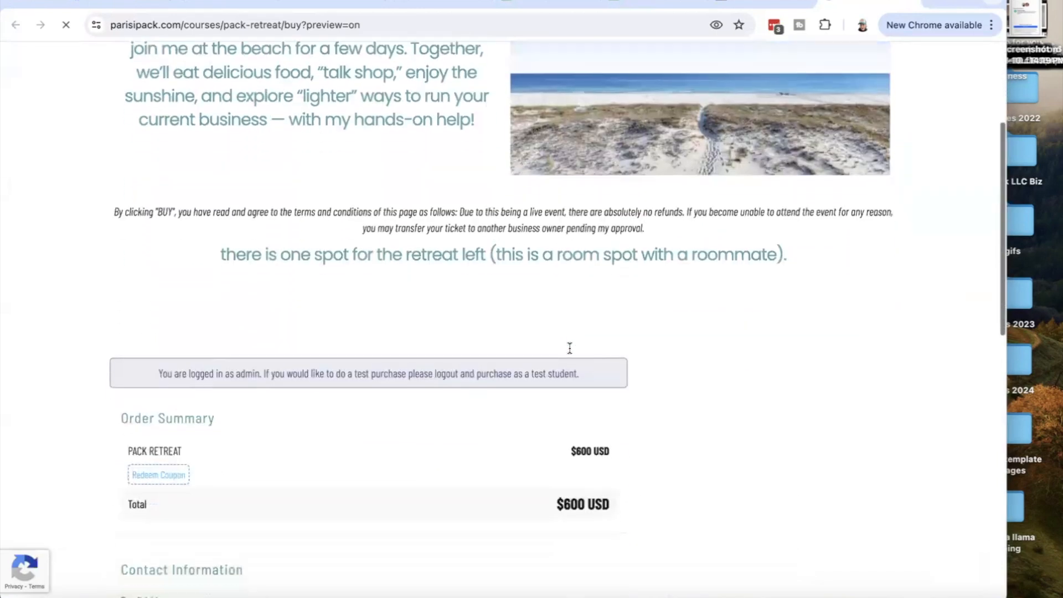
scroll(569, 352, "up", 3)
scroll(526, 255, "up", 2)
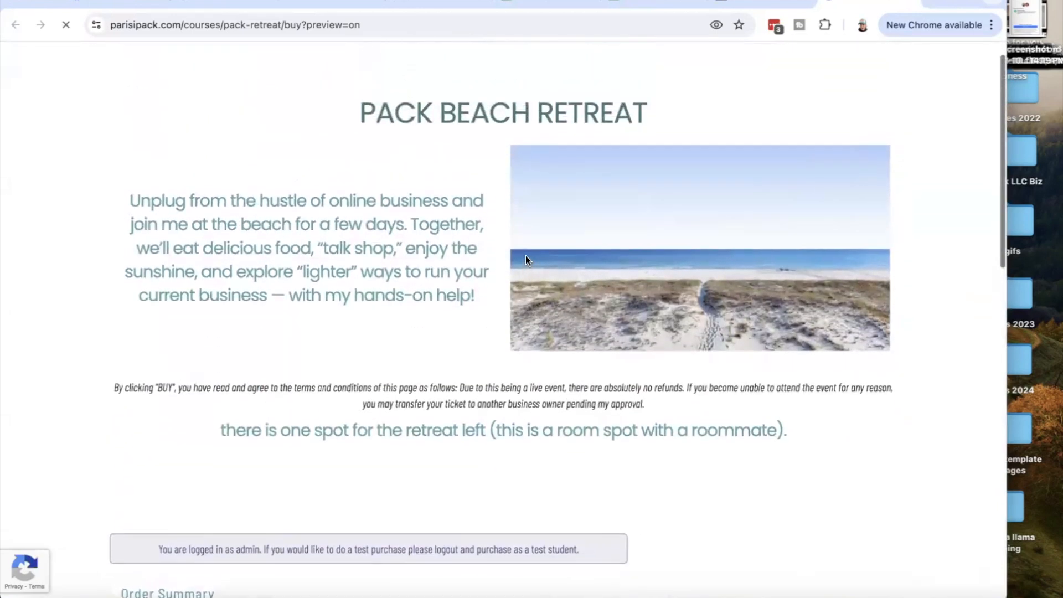
scroll(525, 255, "down", 5)
scroll(526, 255, "down", 5)
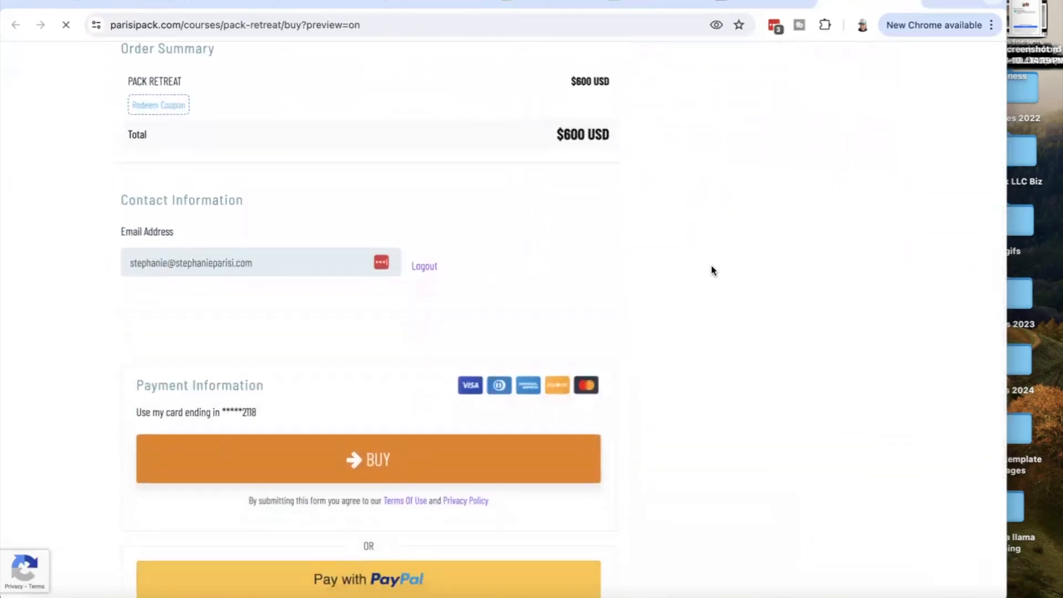
scroll(712, 270, "up", 10)
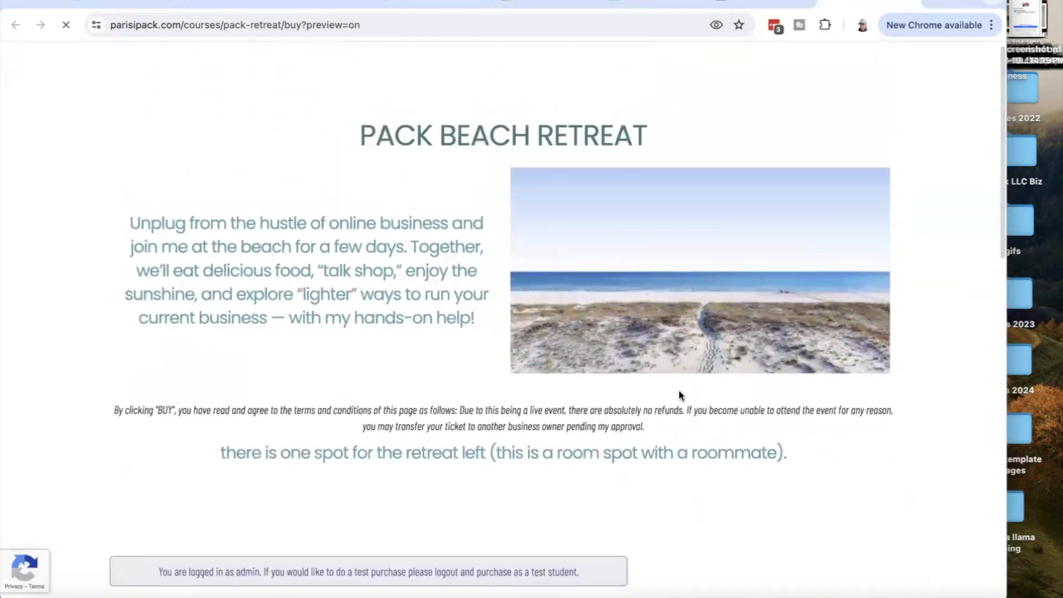
scroll(711, 419, "down", 5)
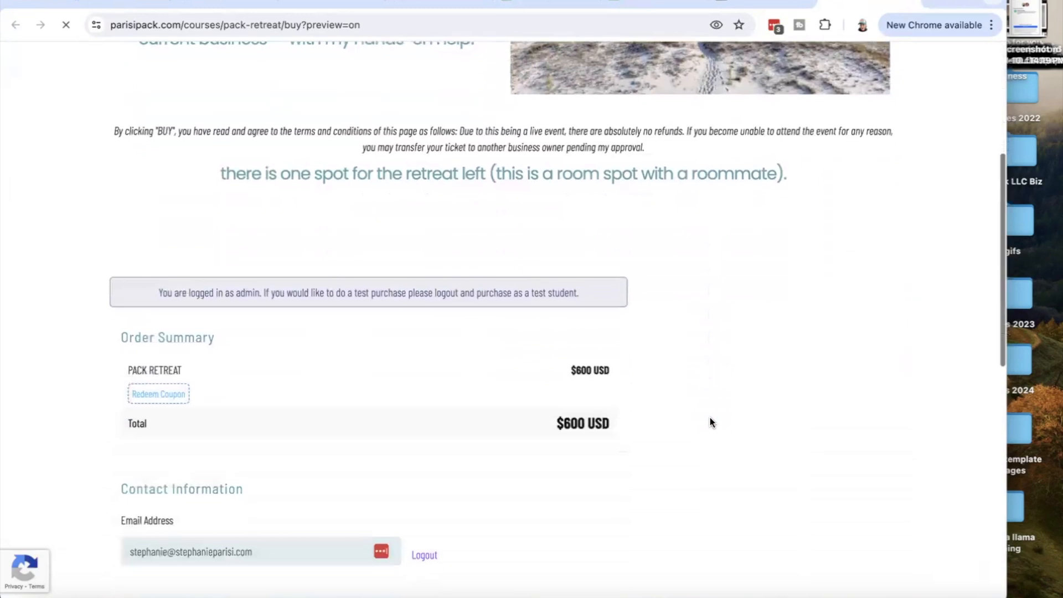
scroll(536, 447, "down", 3)
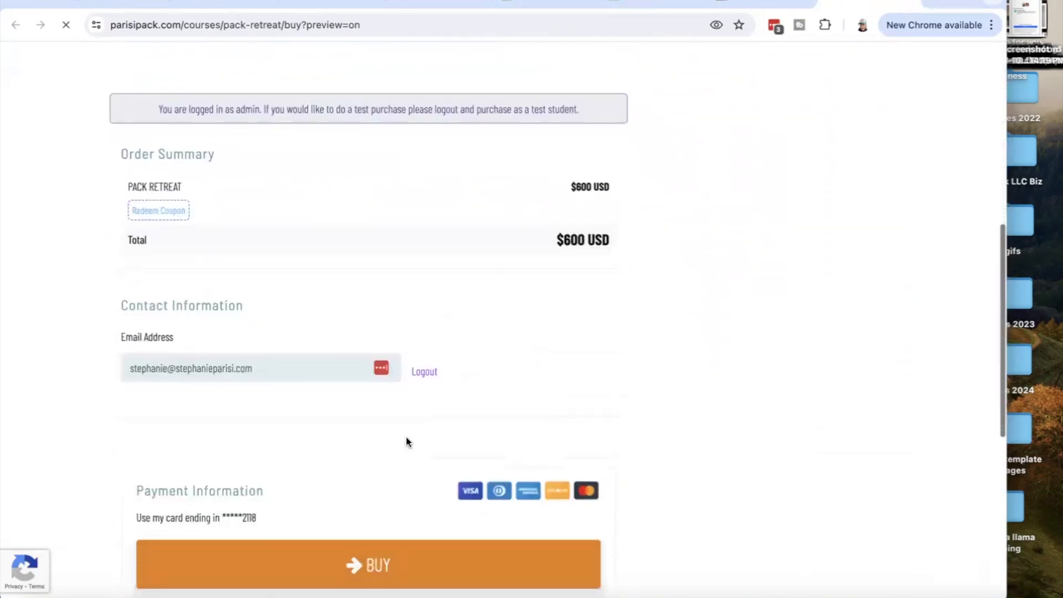
scroll(613, 467, "up", 9)
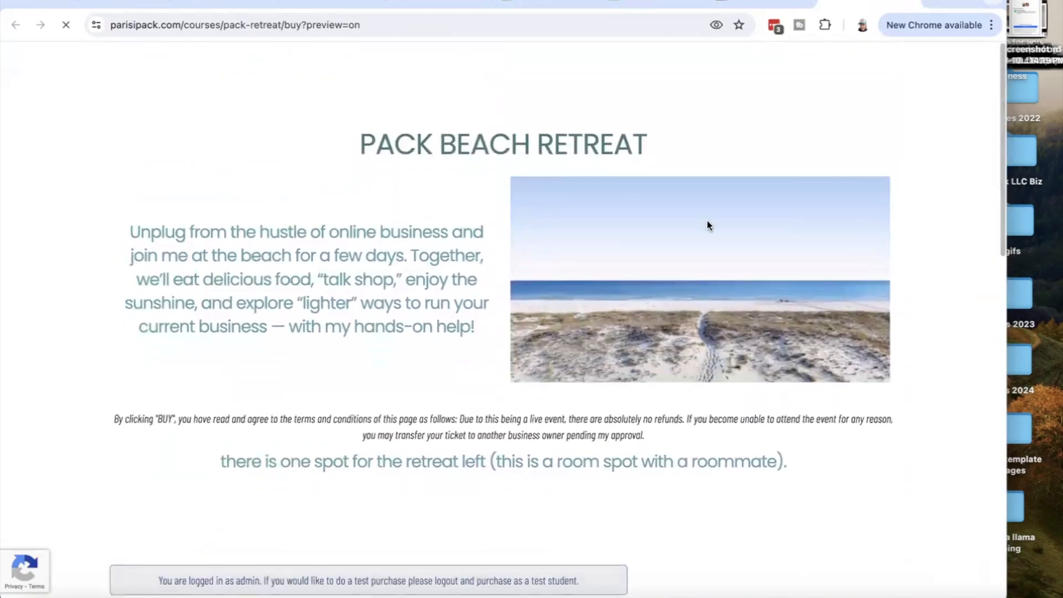
Return to the PACK RETREAT course admin, open the list of all courses and look through the existing ones.
left_click(753, 2)
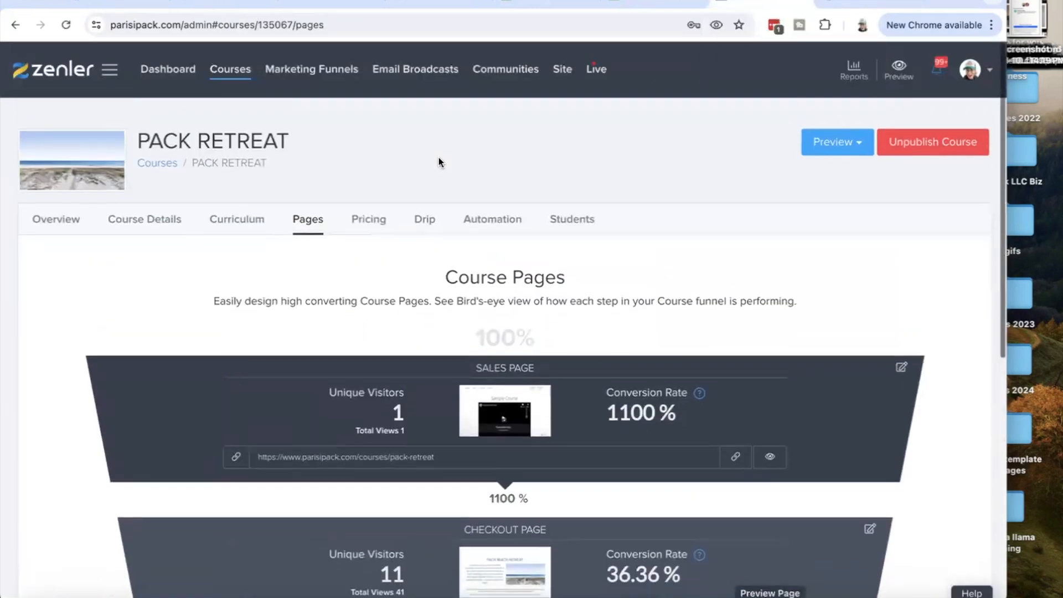
left_click(155, 163)
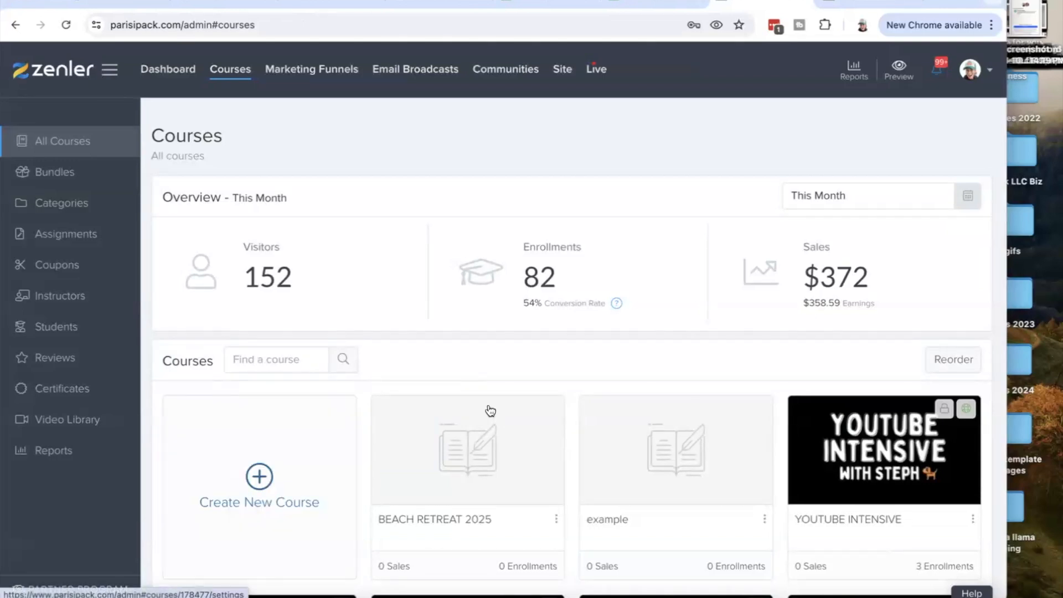
scroll(457, 417, "down", 4)
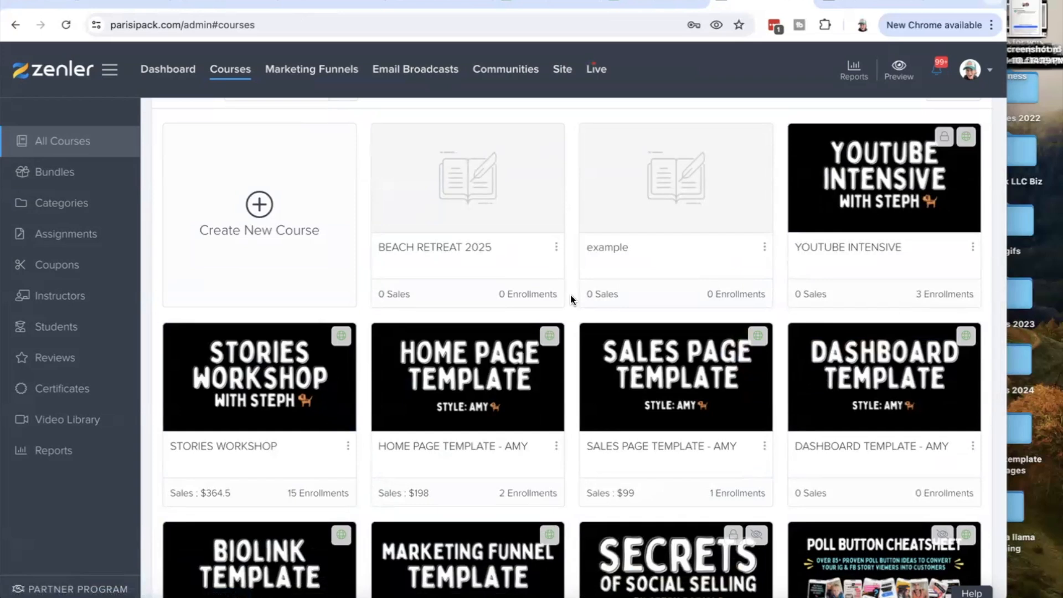
scroll(858, 534, "down", 2)
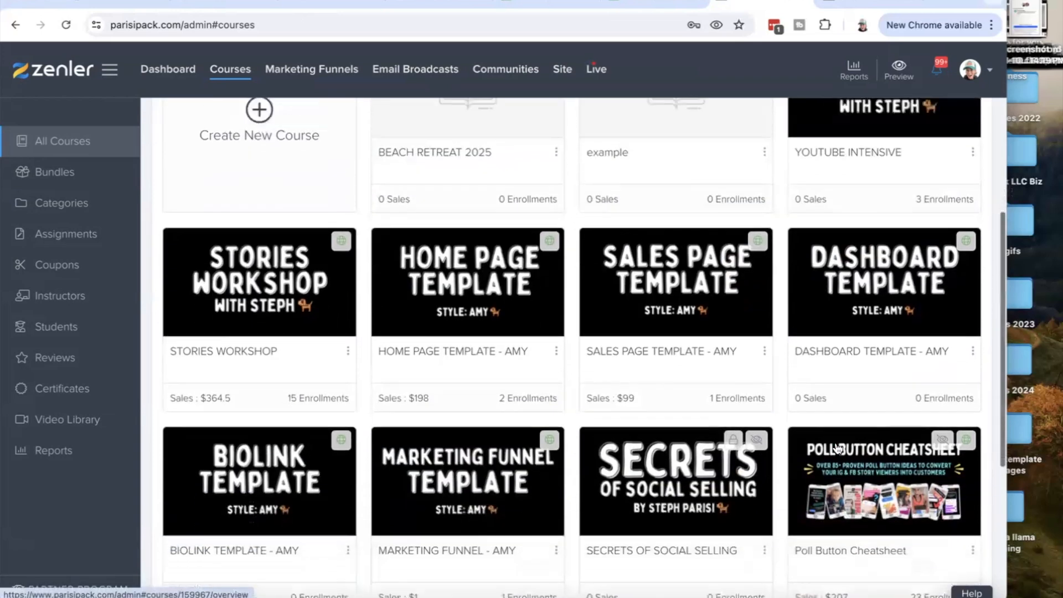
scroll(347, 386, "up", 5)
Create a new course titled BEACH RETREAT 2025, leaving the subtitle and summary empty.
left_click(268, 379)
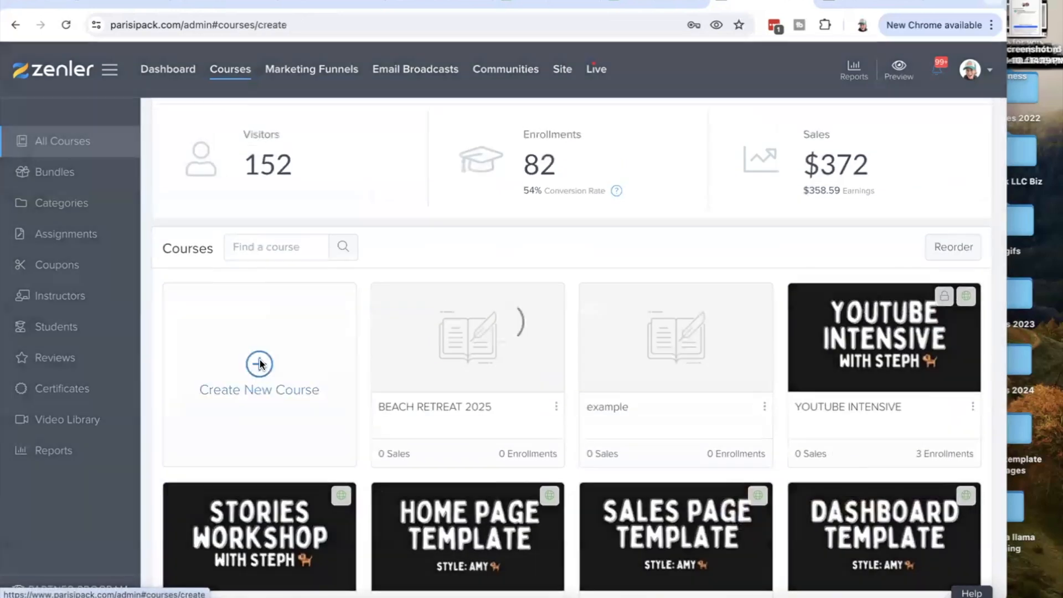
left_click(527, 264)
type("Be")
key("BackSpace")
type("EACH ")
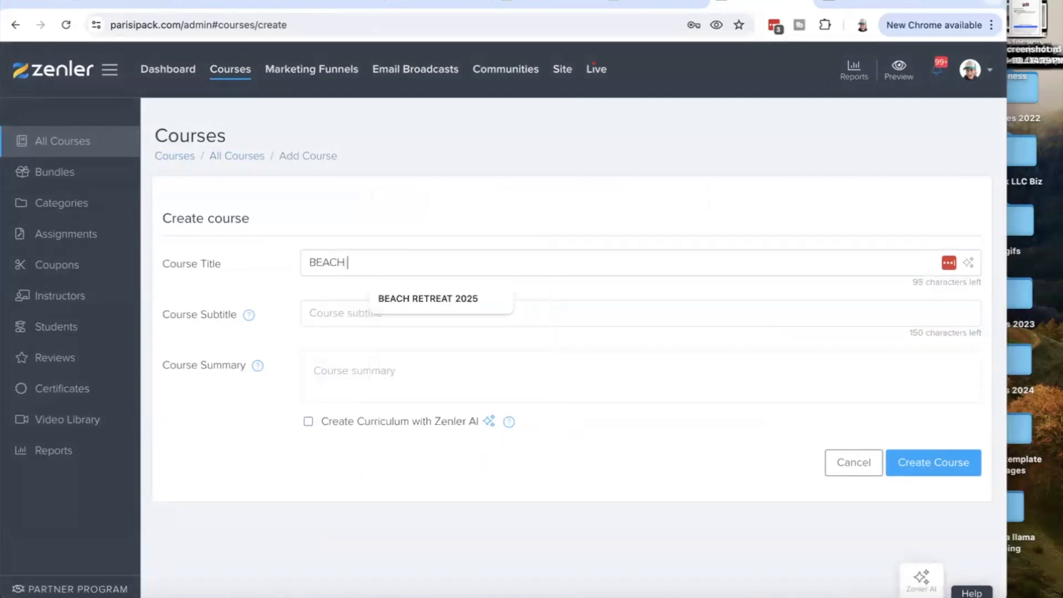
type("RETREAT")
left_click(483, 309)
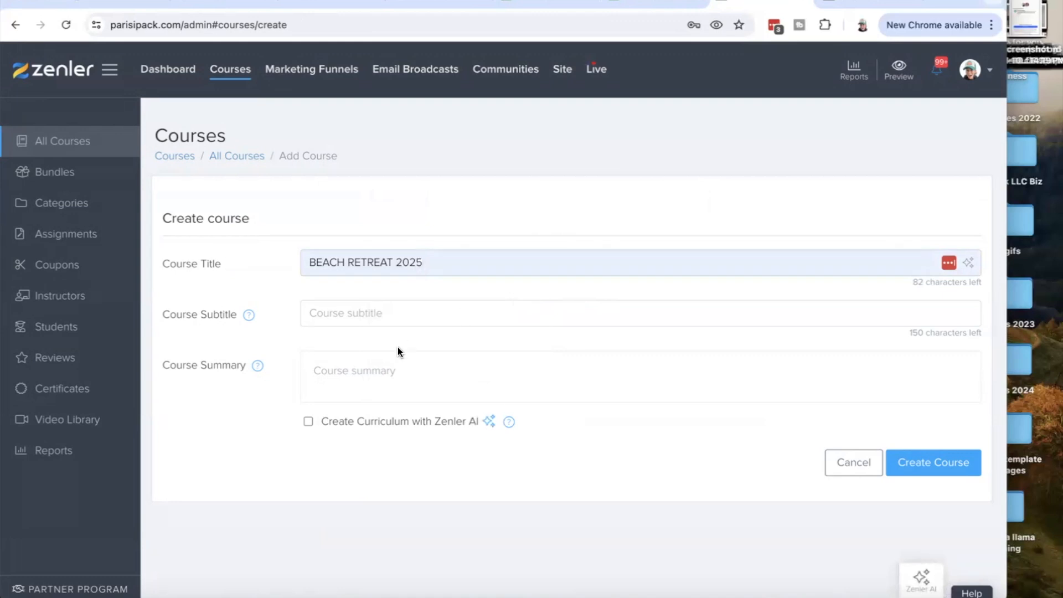
left_click(921, 465)
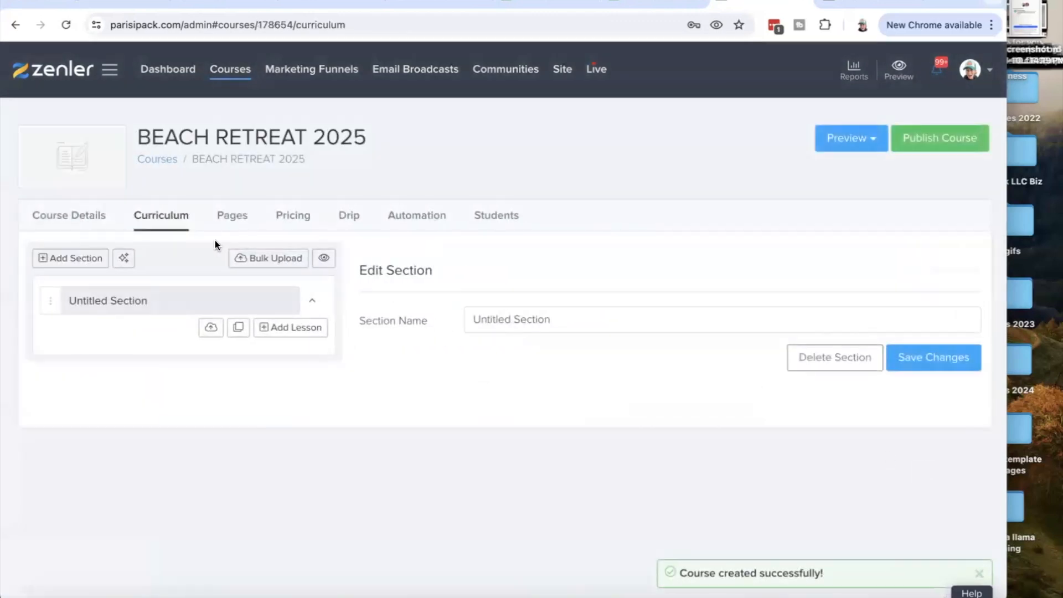
Start a new pricing plan for the course and choose the one-time plan type.
left_click(294, 221)
left_click(477, 496)
scroll(477, 496, "down", 2)
left_click(437, 364)
left_click(937, 521)
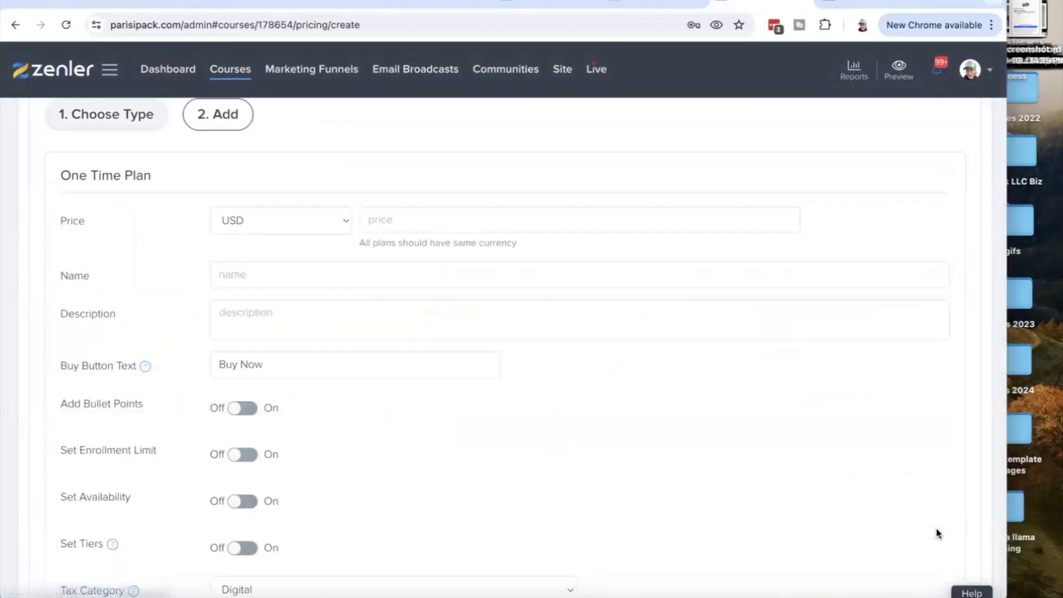
Set the one-time plan's price to 1800 USD, name it BEACH RETREAT 2025 and save the plan.
left_click(511, 217)
type("18")
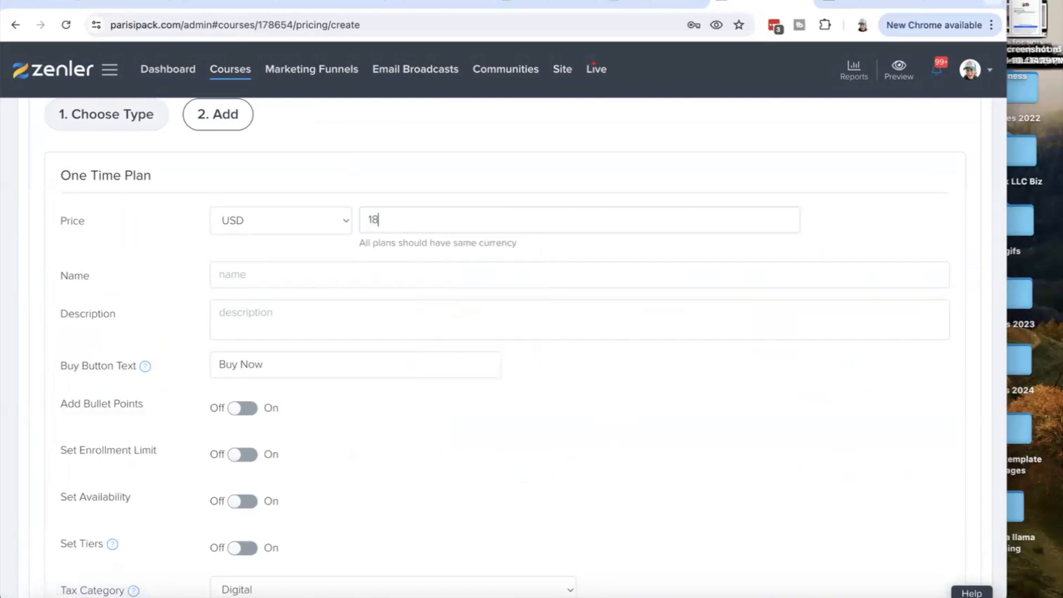
type("00")
scroll(646, 396, "down", 5)
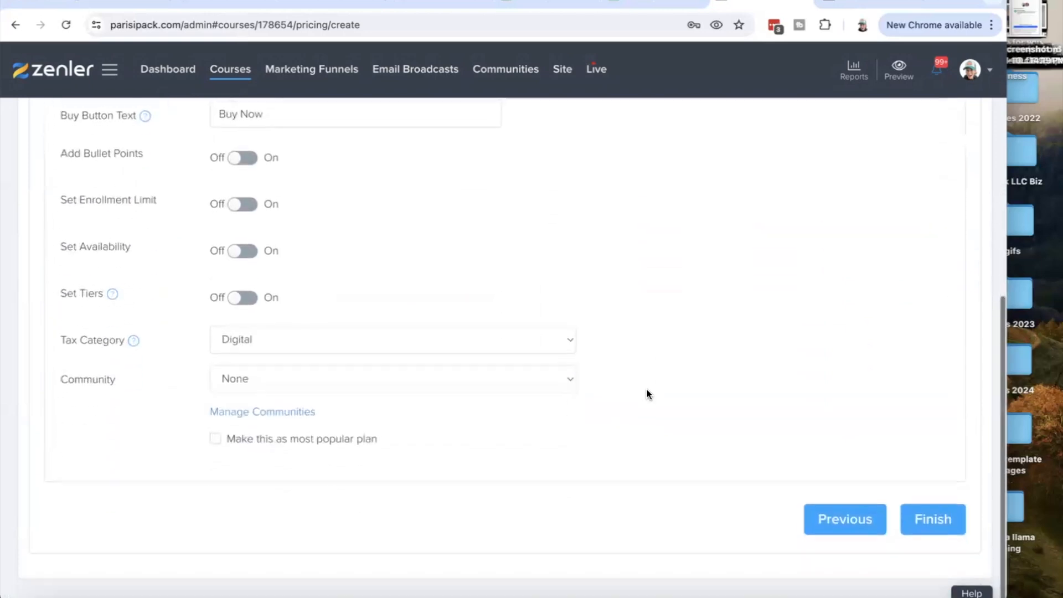
left_click(930, 520)
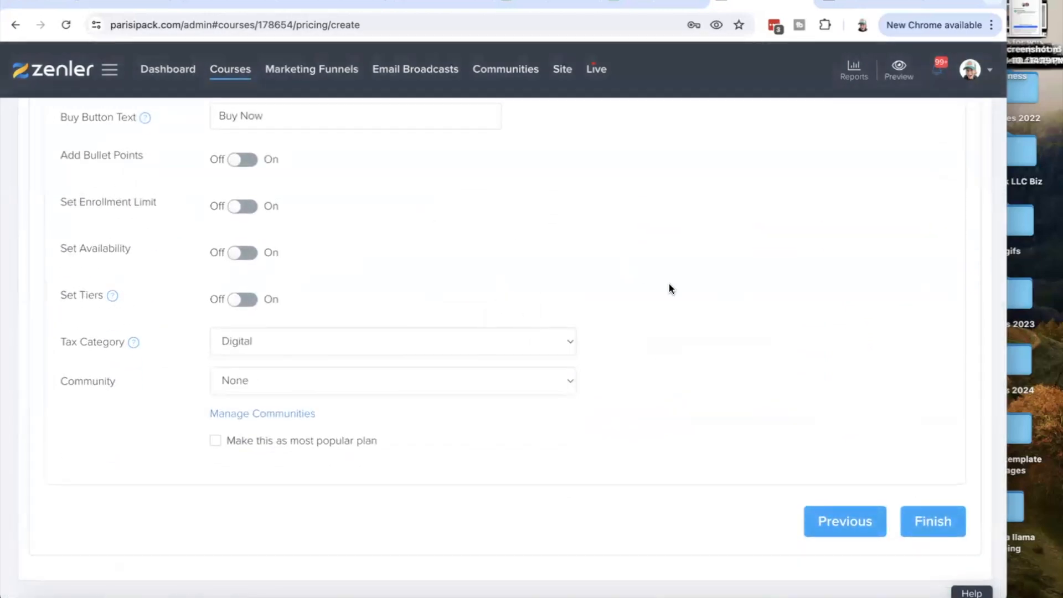
left_click(299, 492)
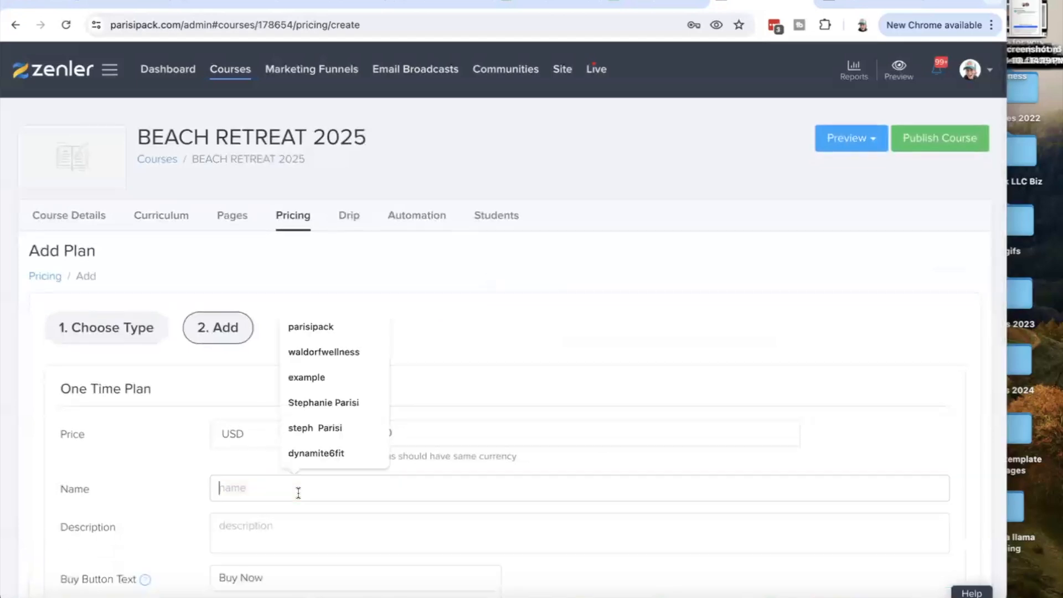
type("BEACH")
left_click(337, 523)
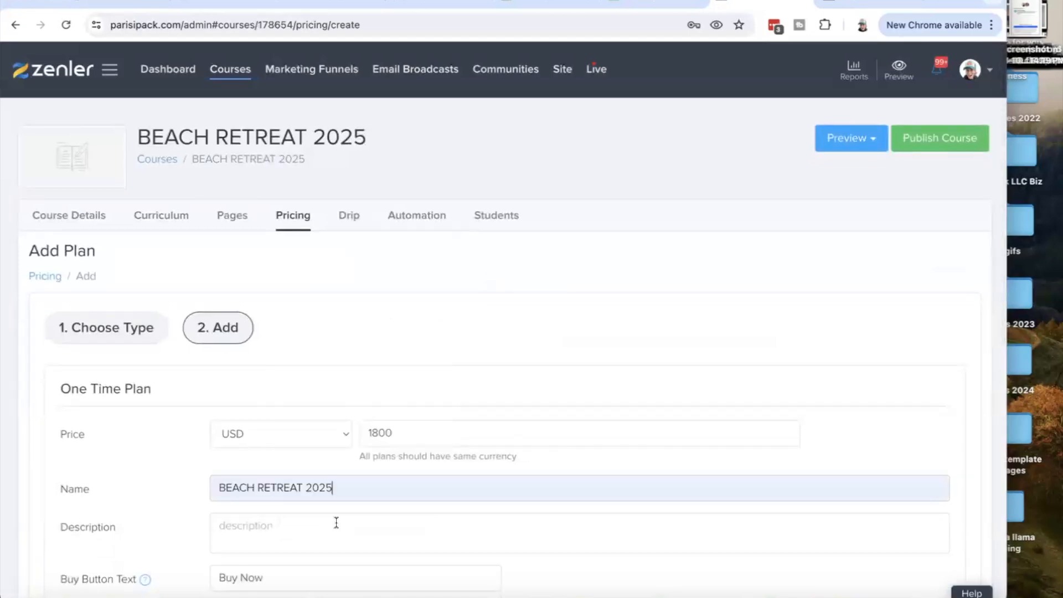
scroll(626, 551, "down", 8)
left_click(933, 527)
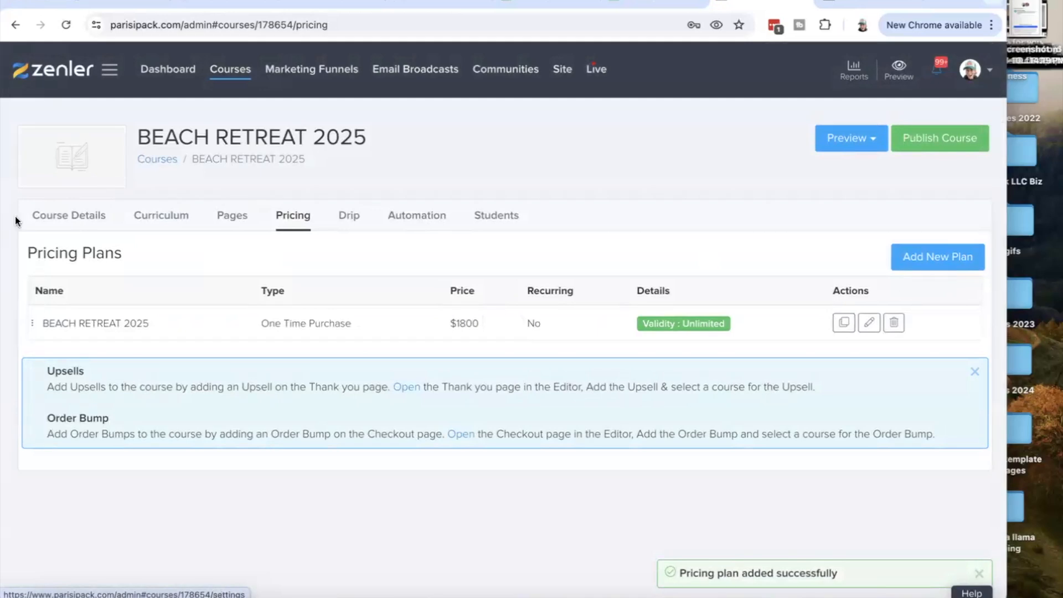
Open the BEACH RETREAT 2025 course's checkout page in the page editor.
left_click(231, 216)
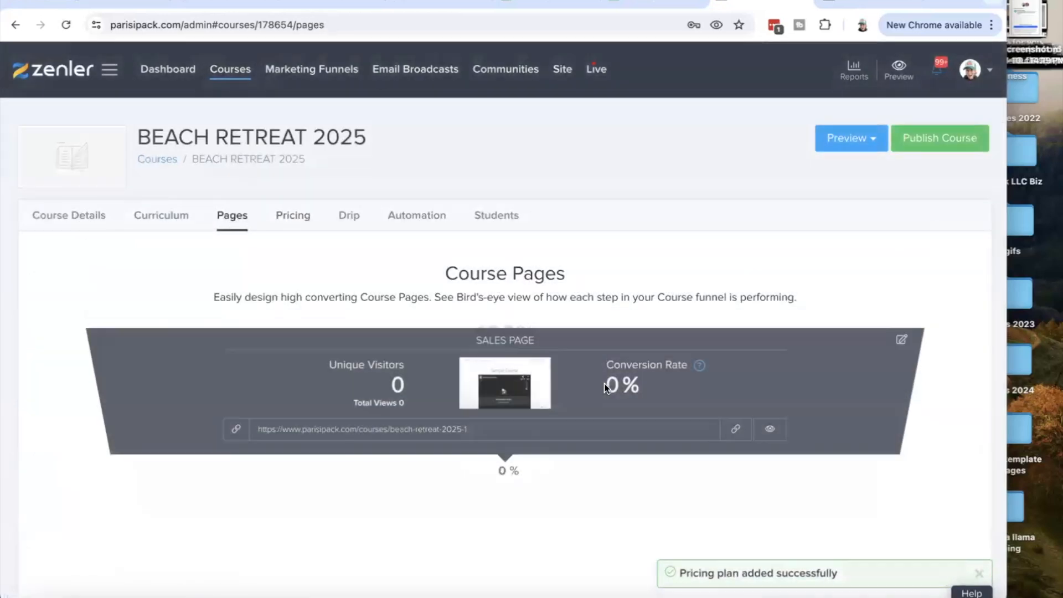
scroll(685, 348, "down", 3)
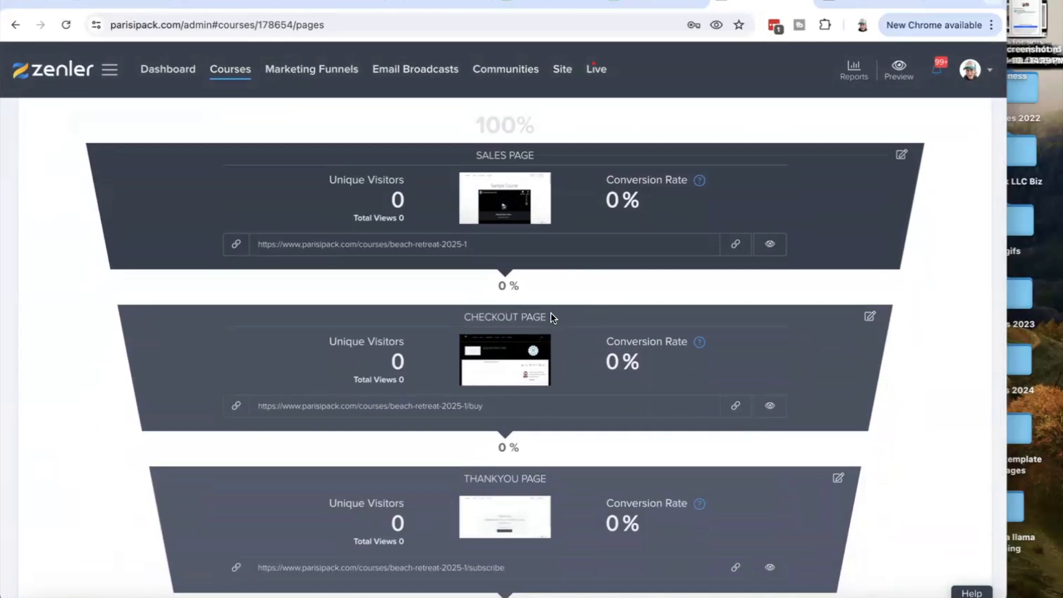
left_click(870, 318)
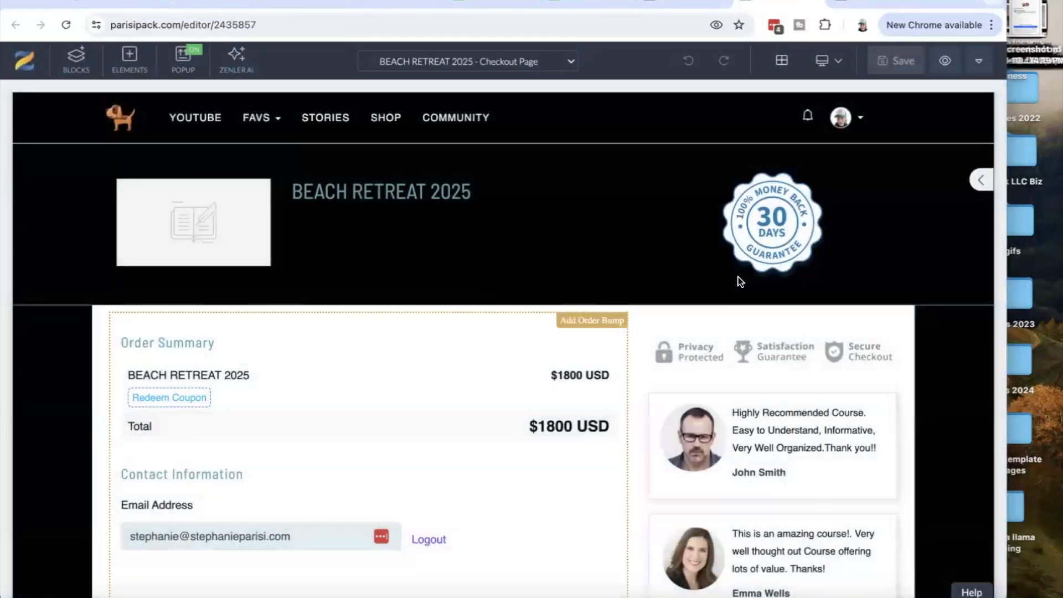
Add an empty single-column block between the course title banner and the order form.
left_click(559, 160)
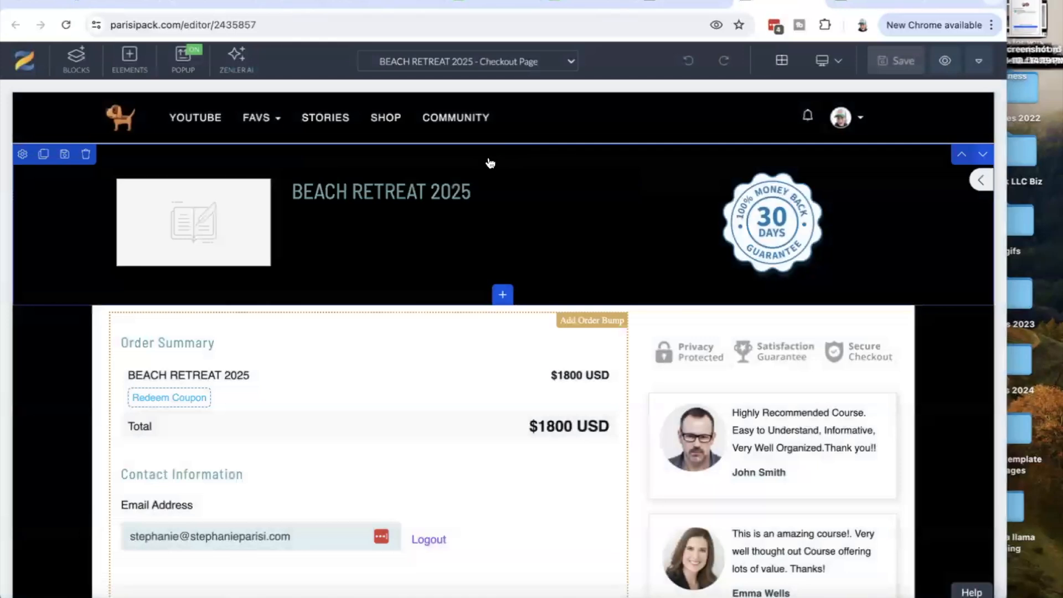
left_click(502, 296)
left_click(354, 262)
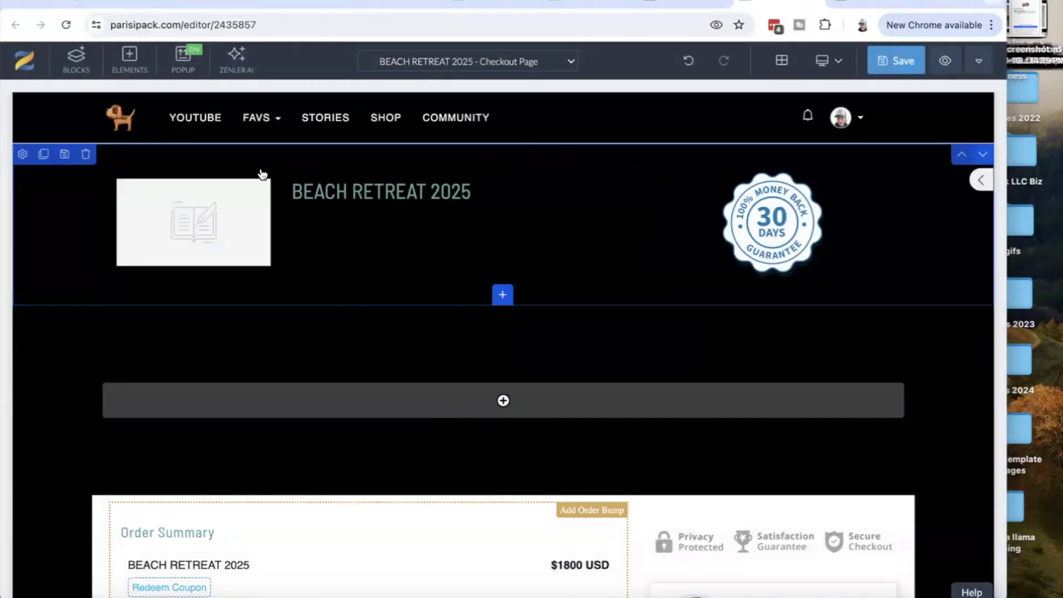
Delete the course title banner with the money-back badge and save the page, accepting the default SEO settings.
left_click(86, 155)
left_click(531, 206)
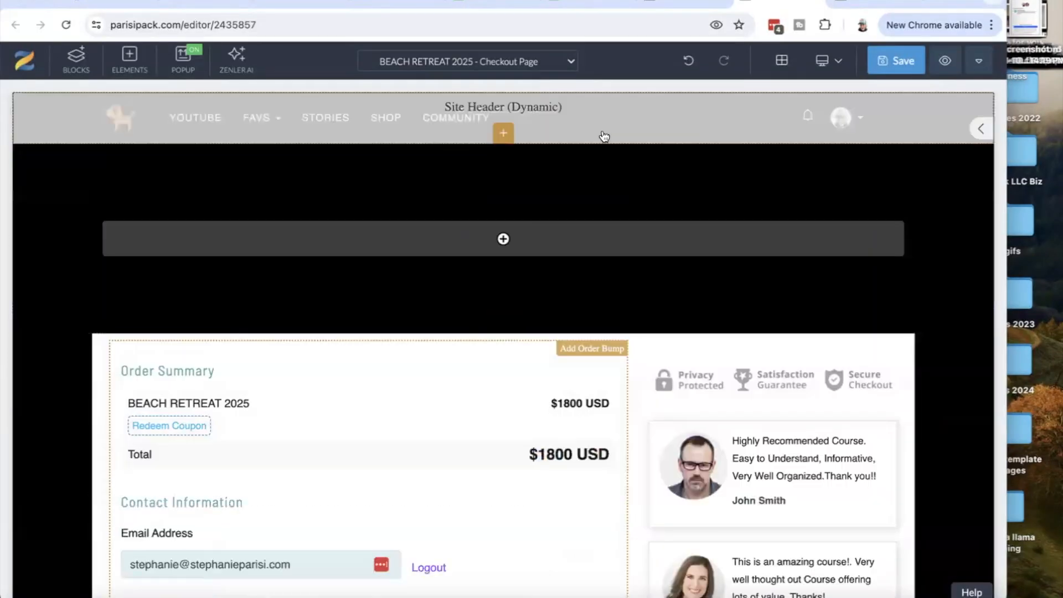
left_click(908, 65)
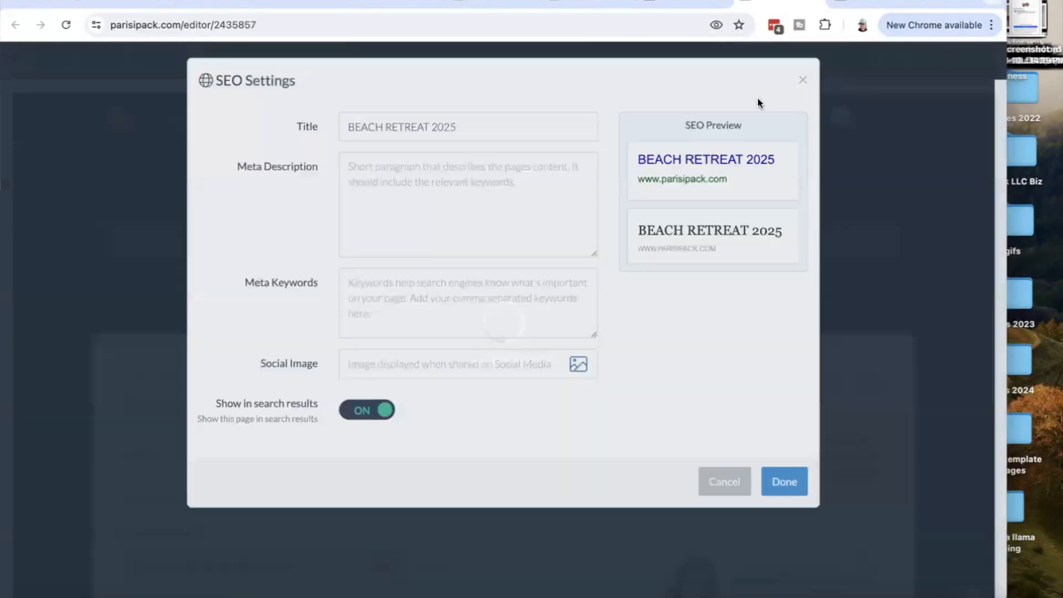
left_click(782, 512)
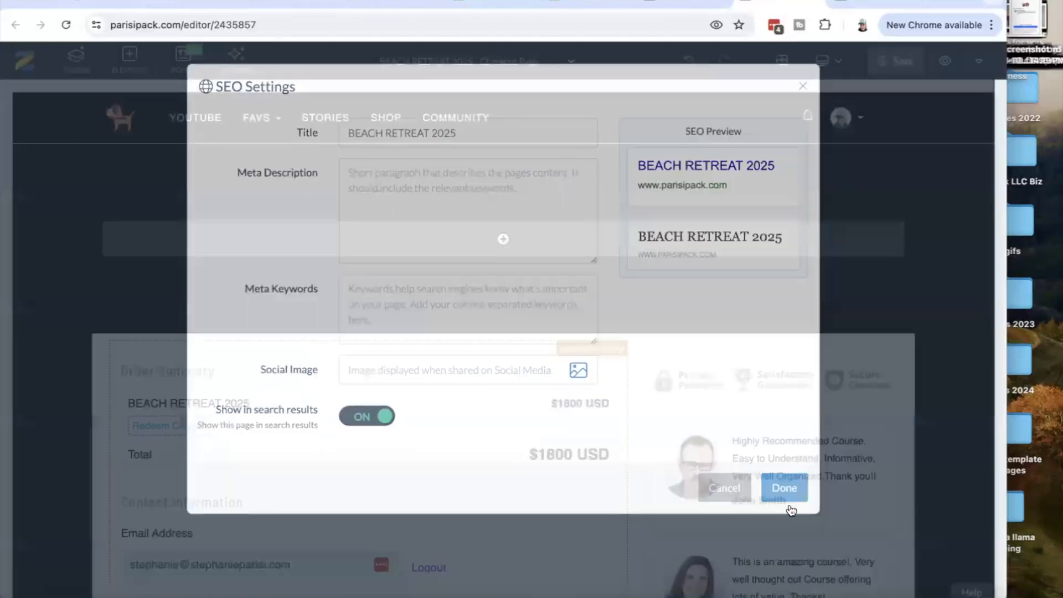
left_click(917, 60)
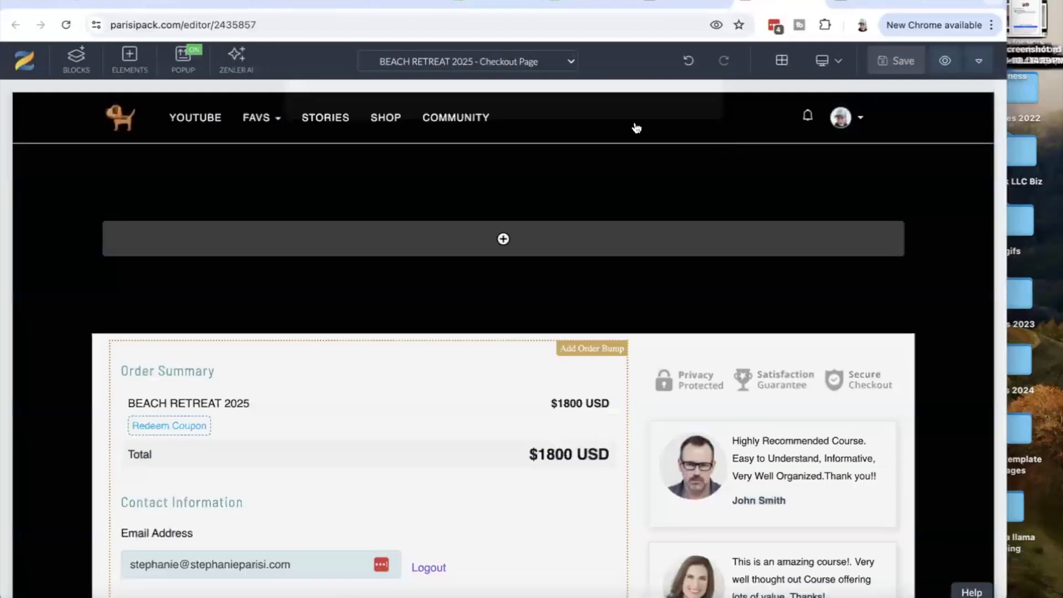
Delete the dynamic site header from the checkout page and save the changes.
mouse_move(636, 128)
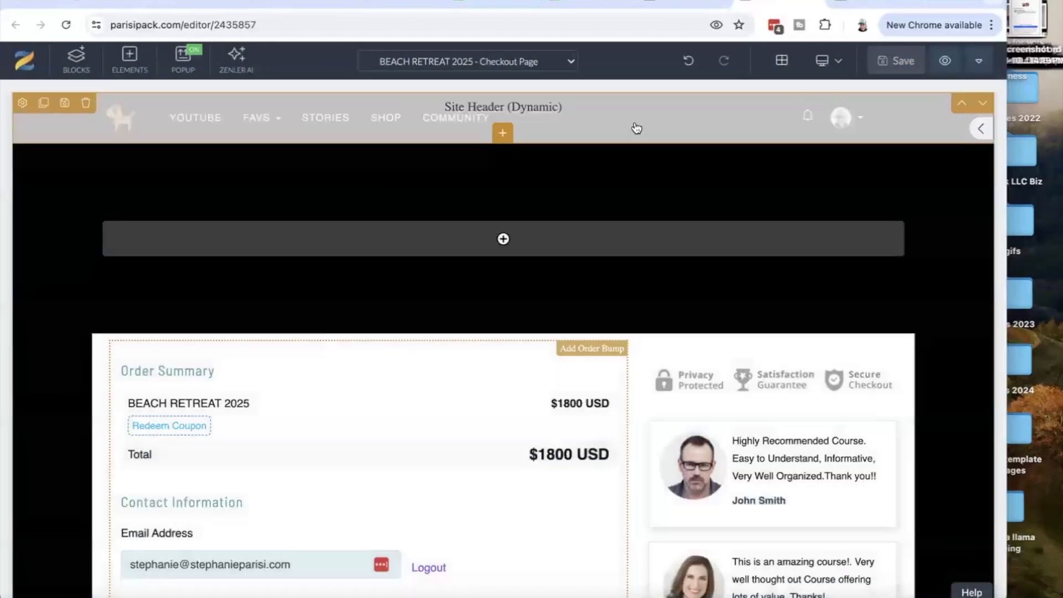
left_click(85, 102)
left_click(542, 210)
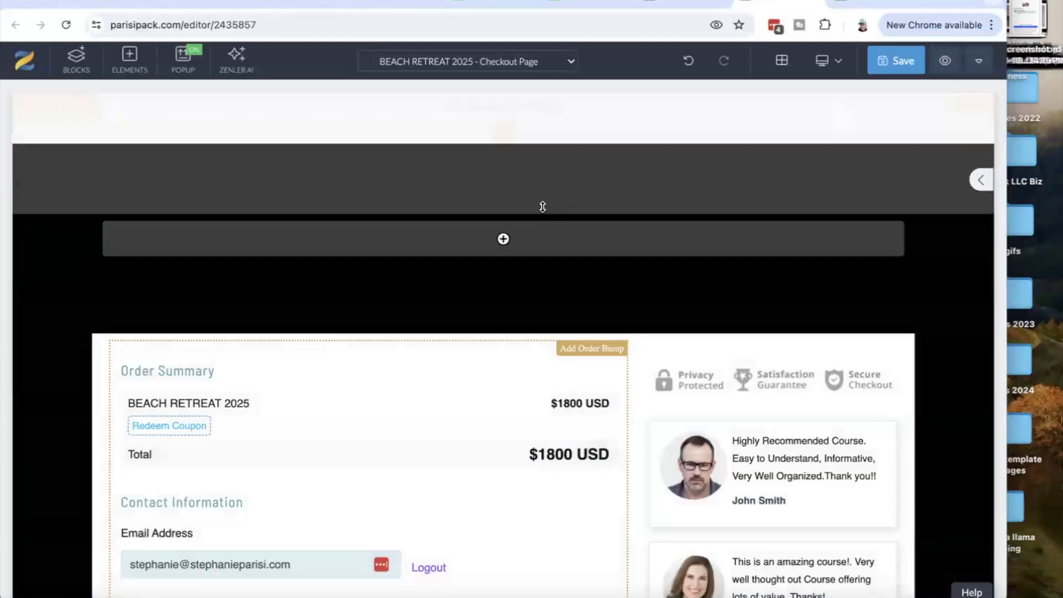
left_click(903, 62)
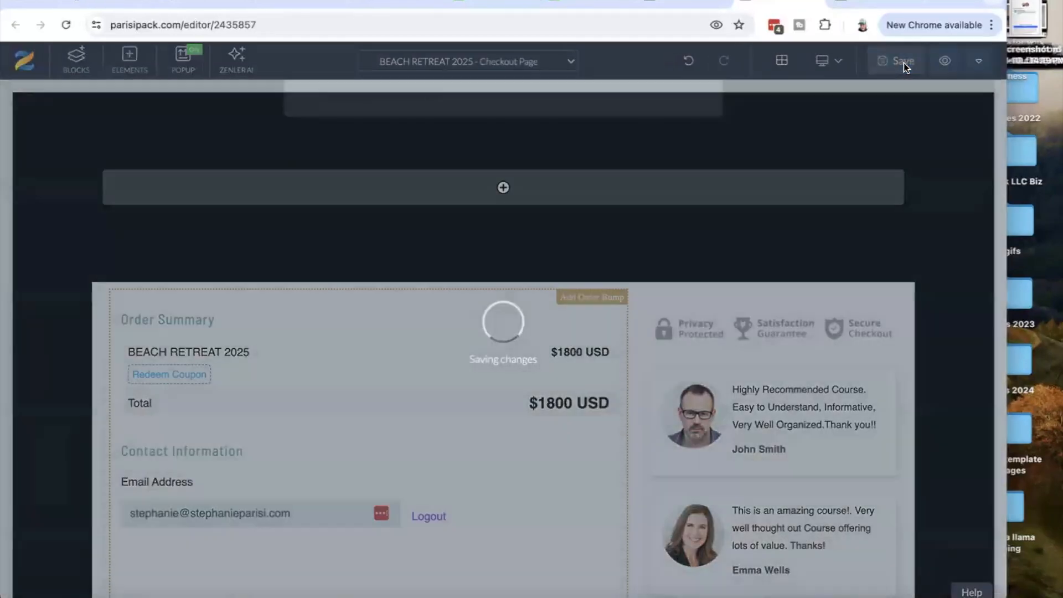
scroll(703, 266, "down", 15)
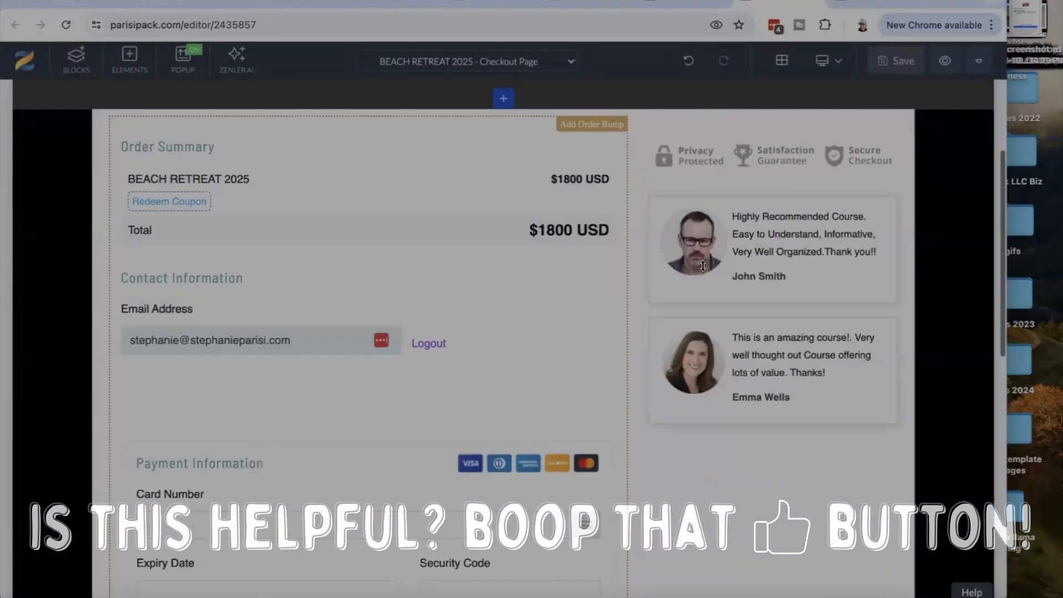
Delete both customer testimonials beside the order form and save the checkout page.
scroll(597, 373, "up", 15)
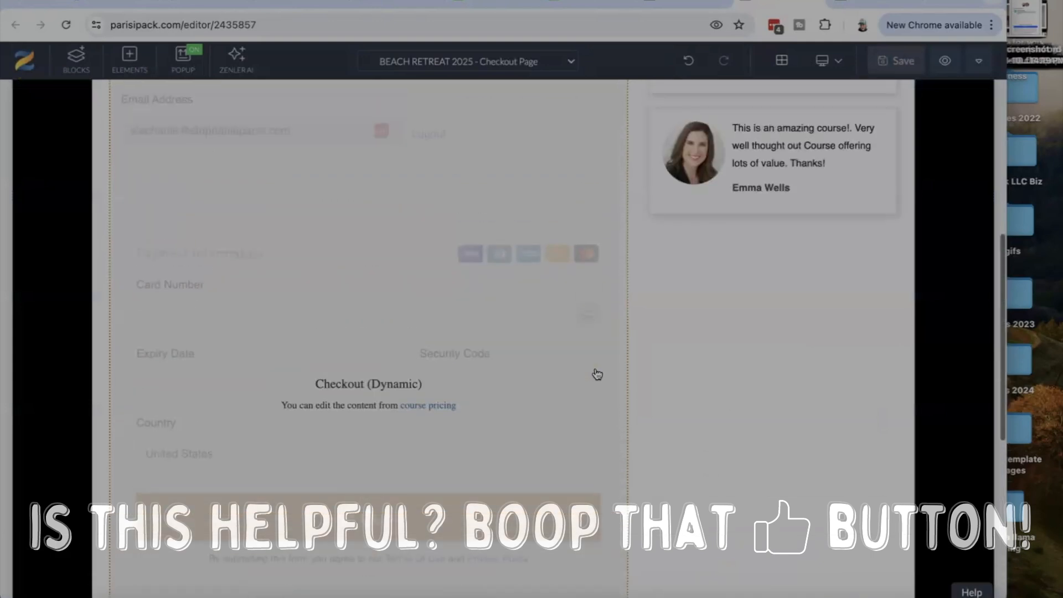
left_click(739, 307)
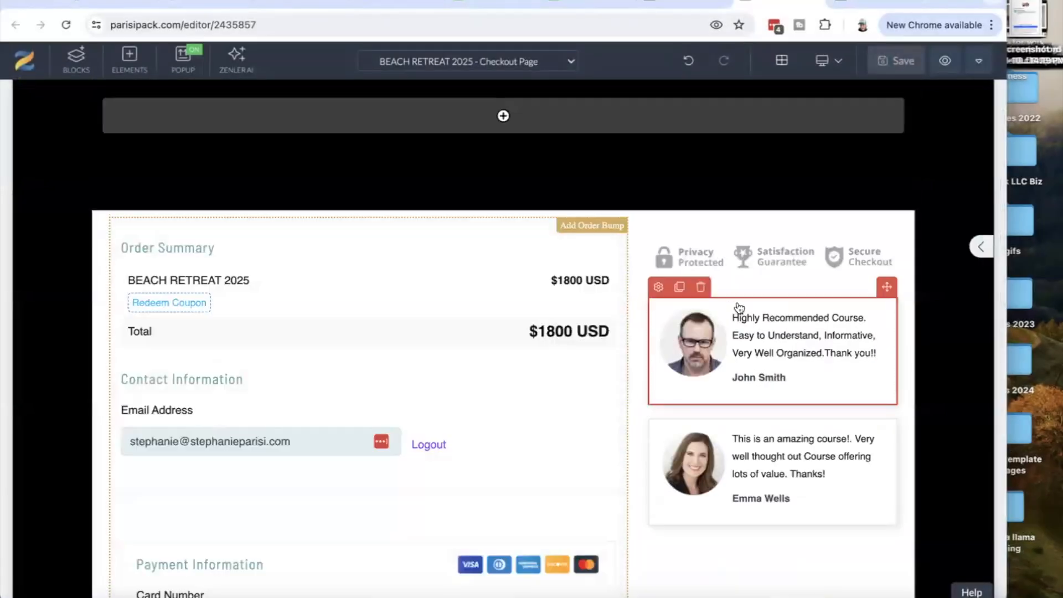
left_click(700, 286)
left_click(552, 225)
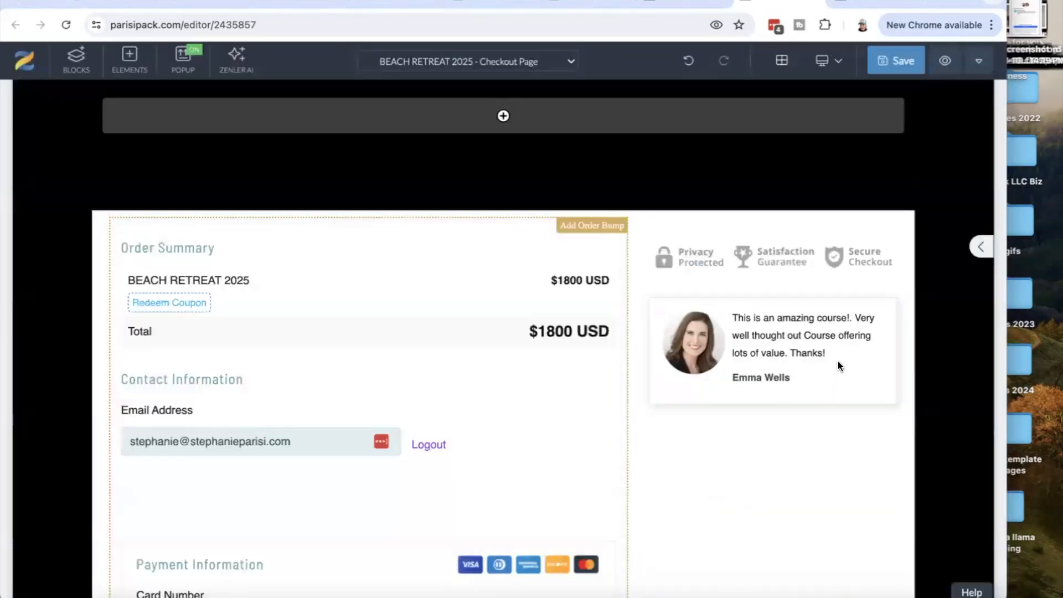
left_click(781, 301)
left_click(701, 287)
left_click(548, 213)
left_click(913, 63)
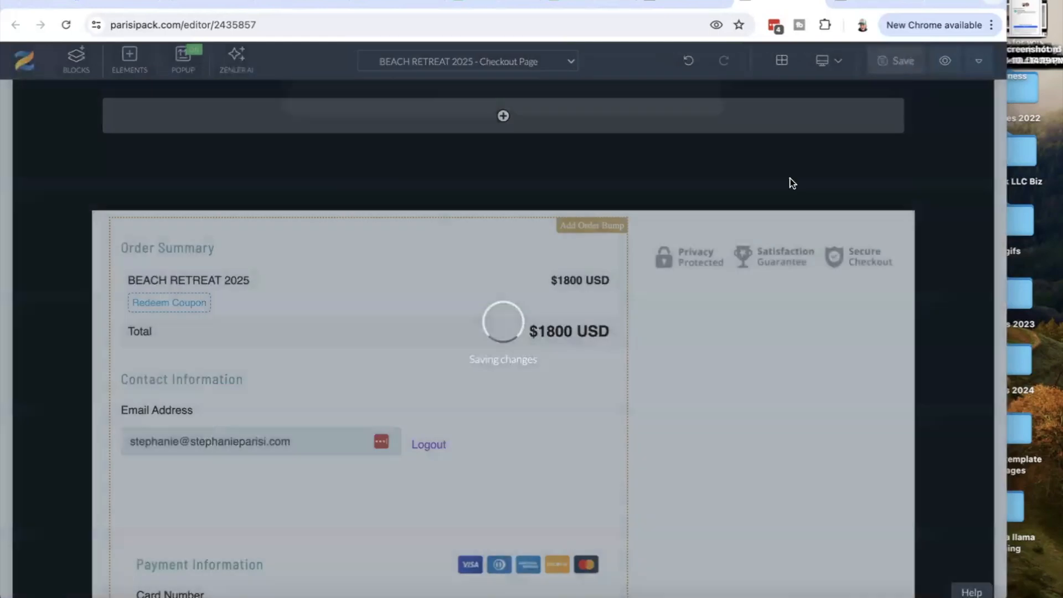
Add a 100% width row with a heading element to the empty block above the order form.
scroll(745, 286, "up", 2)
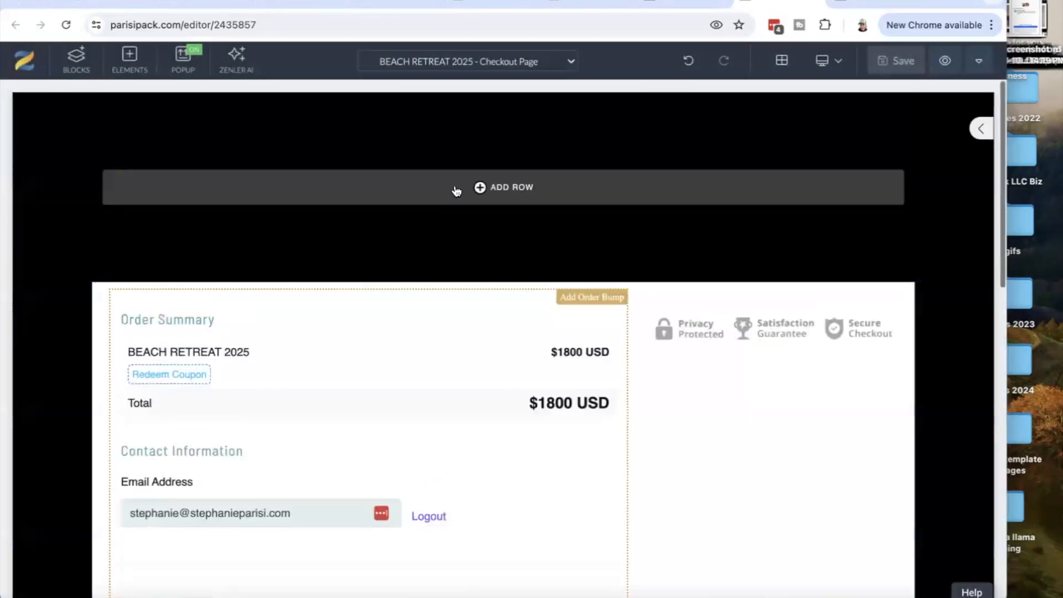
left_click(580, 194)
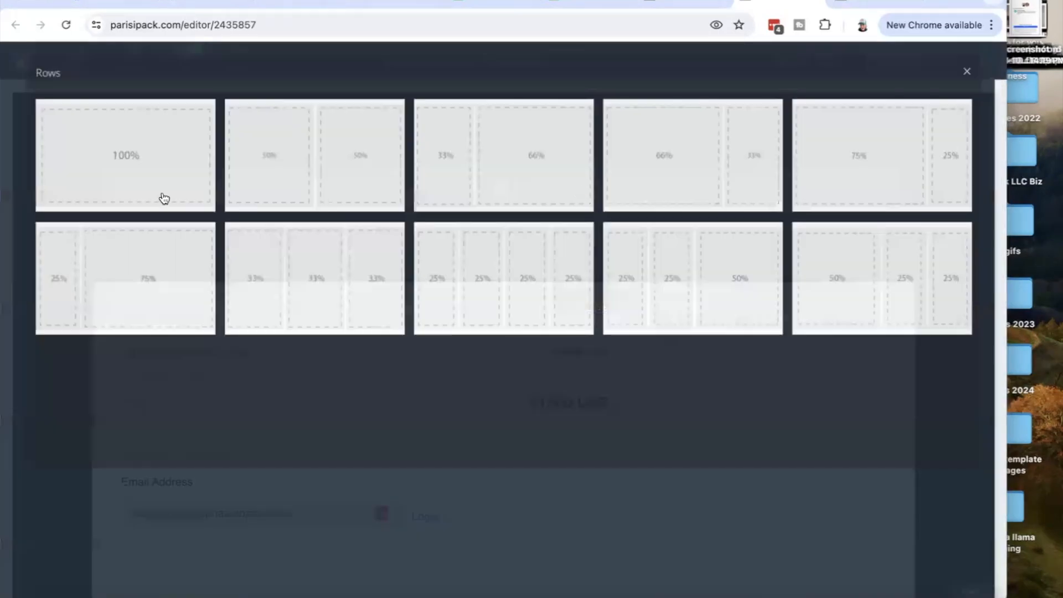
left_click(120, 196)
left_click(509, 193)
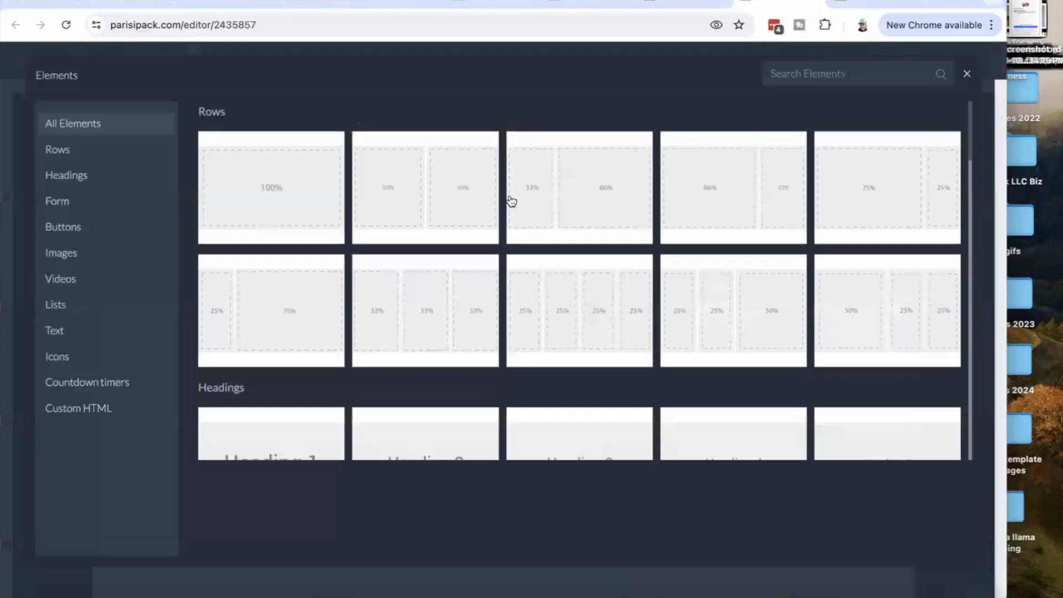
left_click(66, 205)
left_click(237, 185)
Replace the new heading's text with BEACH RETREAT 2025 and save the page.
left_click(507, 195)
type("BEACH RETREAT")
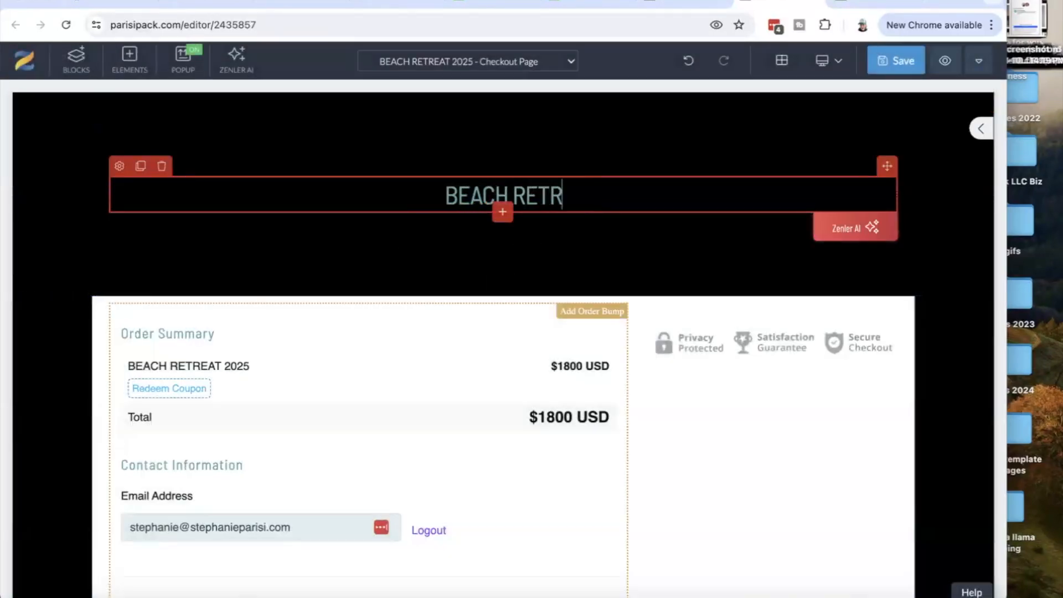
type(" 20254")
left_click(903, 61)
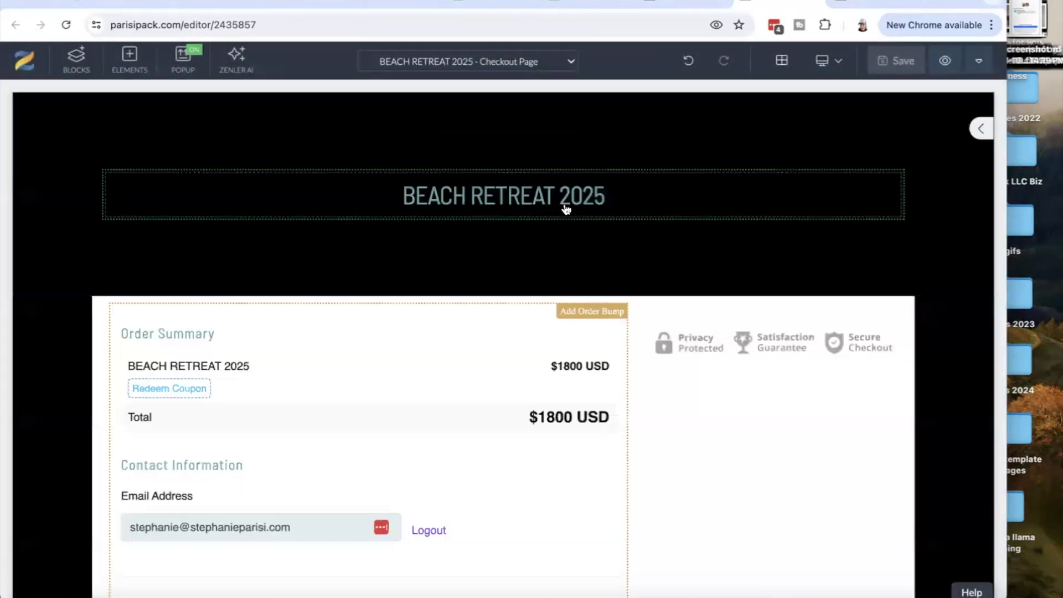
Open the style settings of the BEACH RETREAT 2025 heading and change its font to Poppins.
left_click(562, 201)
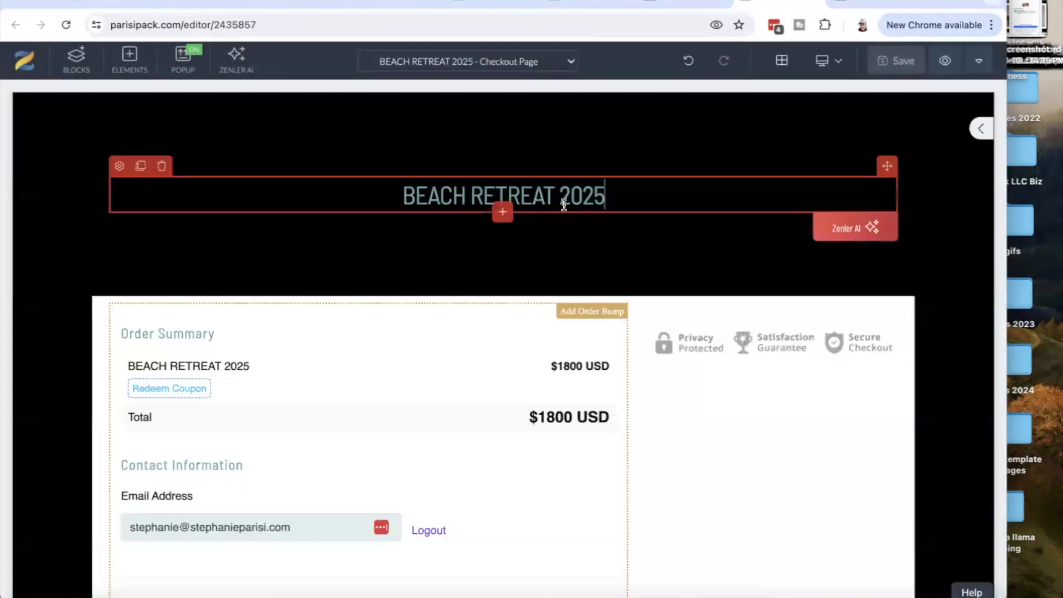
left_click(119, 167)
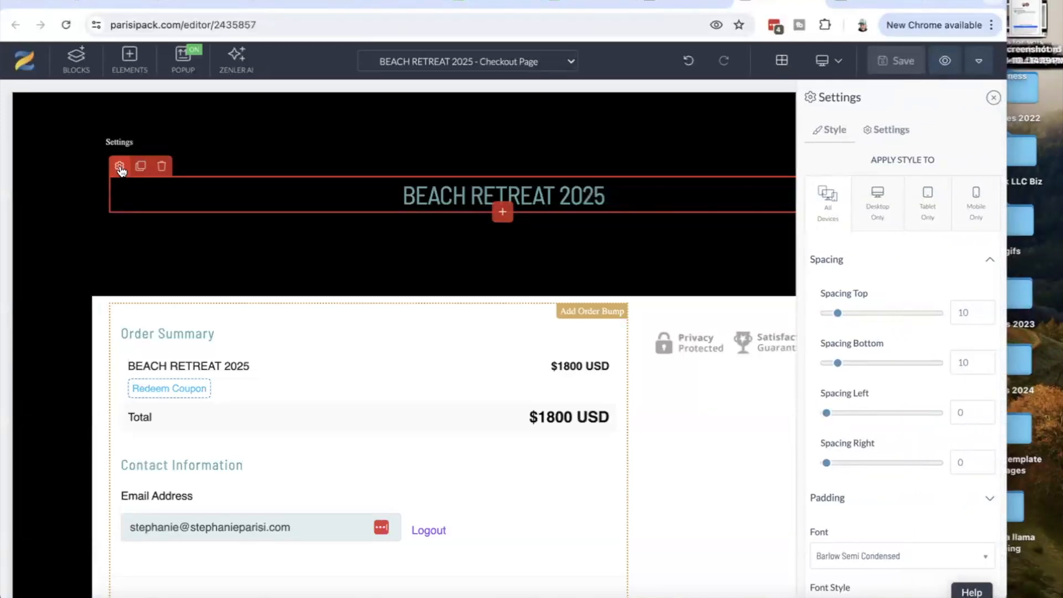
scroll(913, 332, "down", 5)
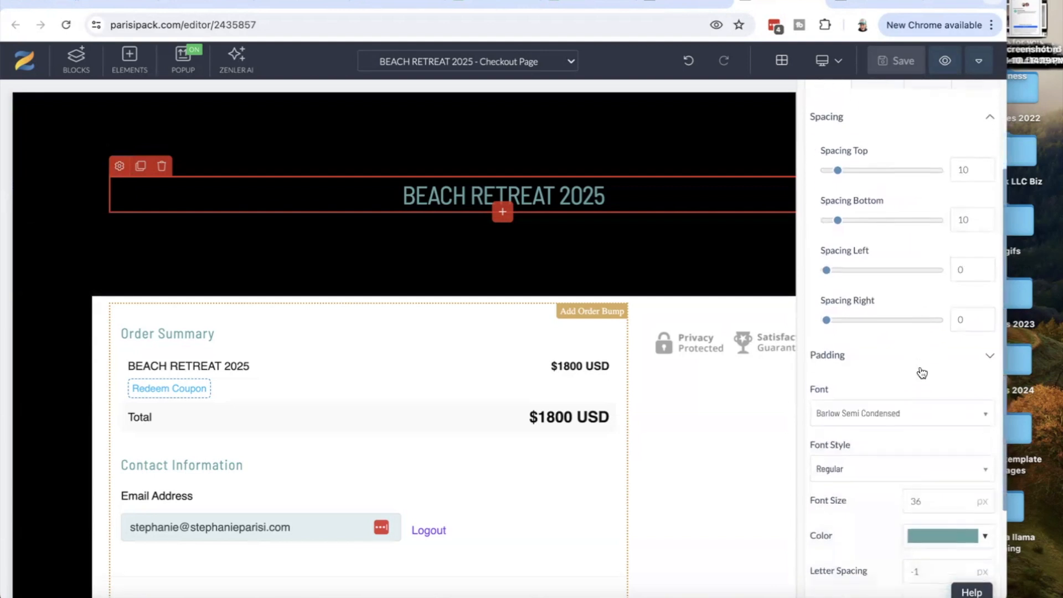
scroll(921, 368, "down", 3)
left_click_drag(1061, 354, 1058, 354)
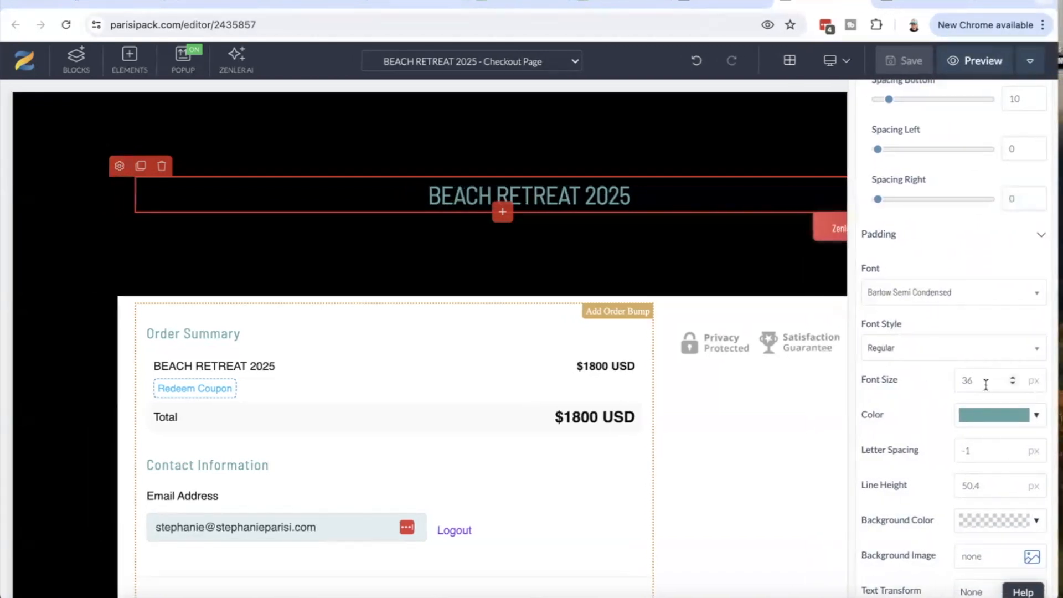
left_click(975, 419)
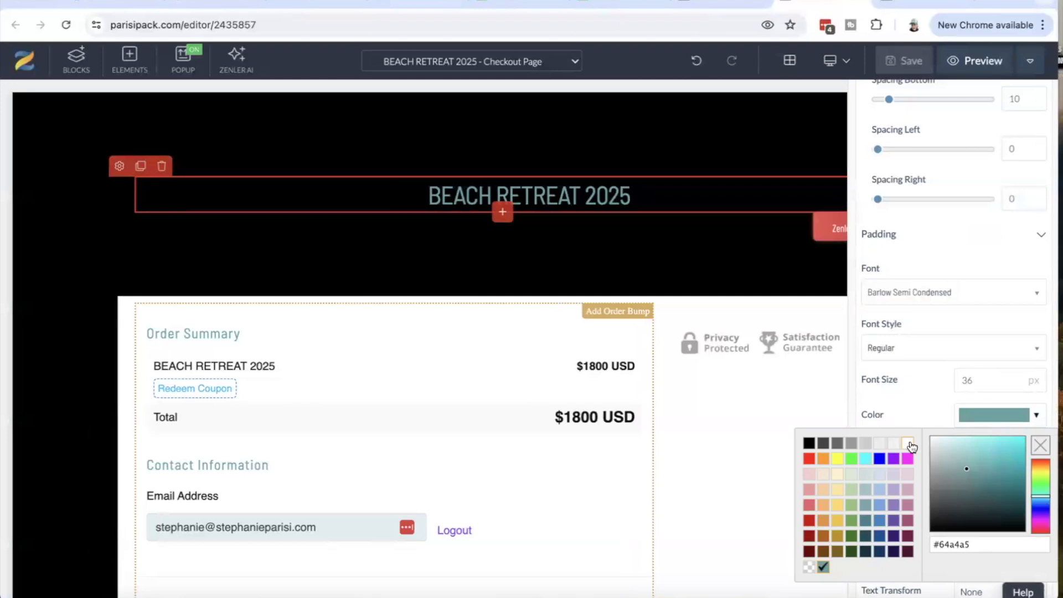
left_click(944, 411)
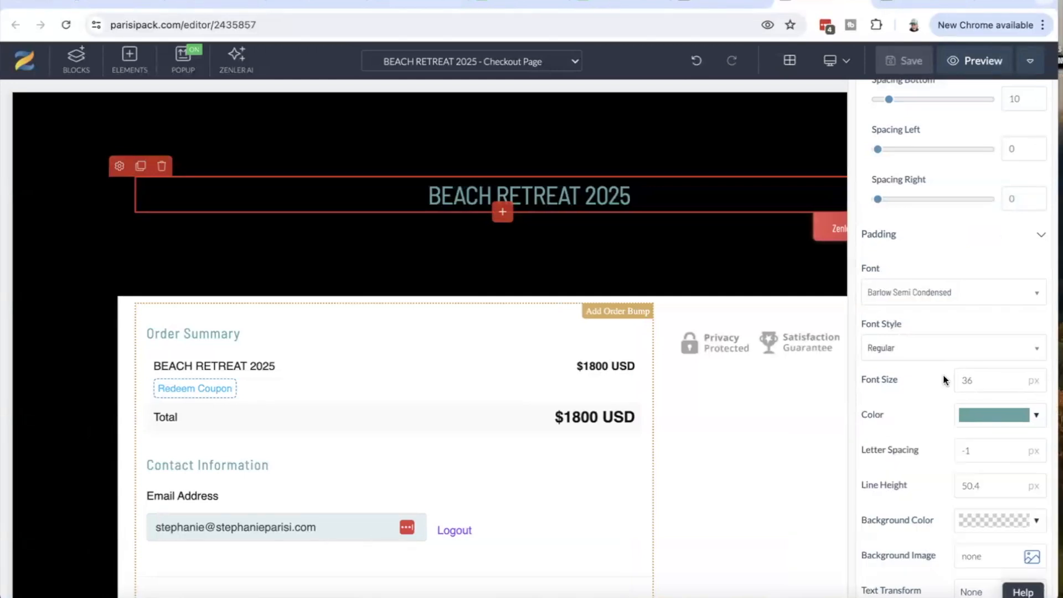
left_click(937, 299)
type("pop")
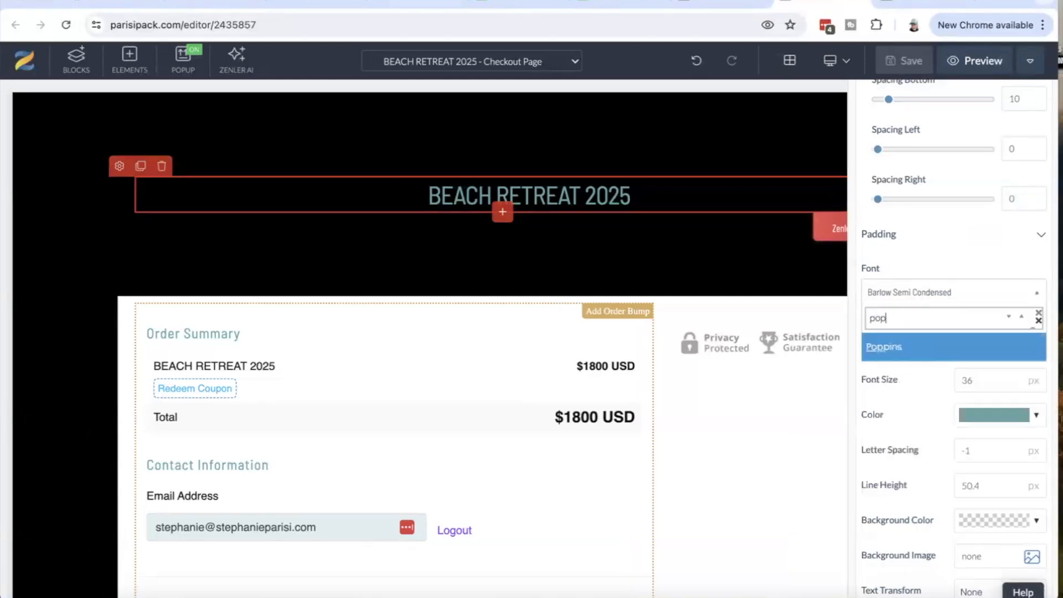
left_click(913, 348)
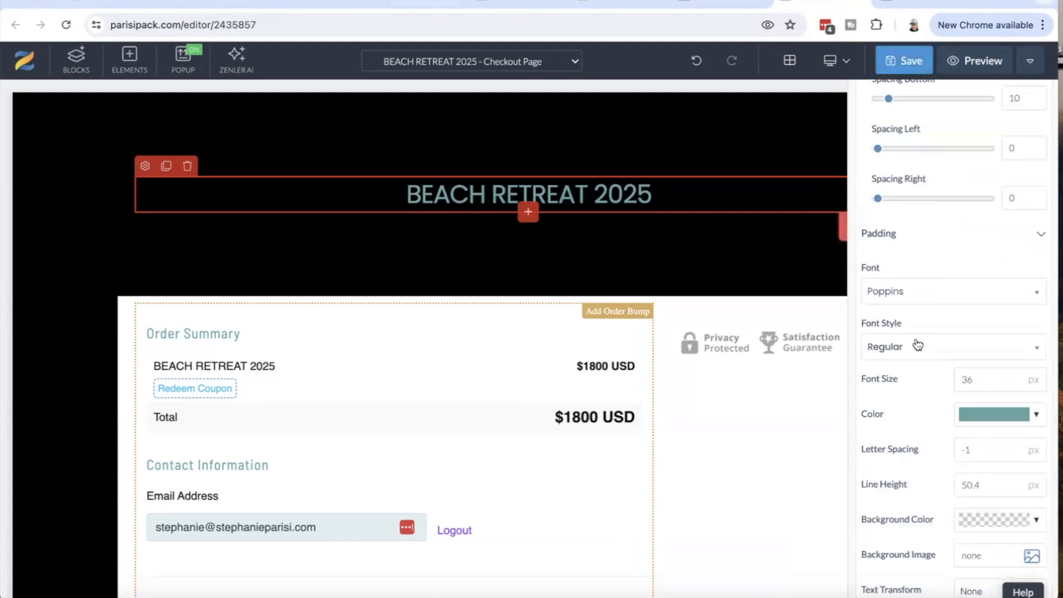
Set the heading's font style to Medium.
left_click(935, 351)
left_click(936, 320)
left_click(924, 347)
scroll(941, 435, "down", 4)
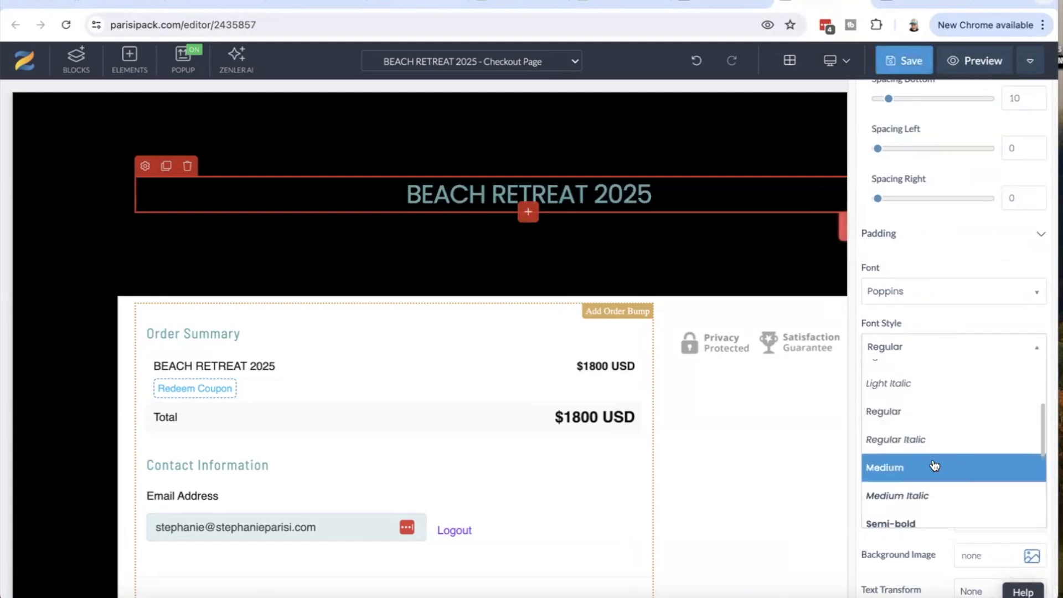
left_click(935, 465)
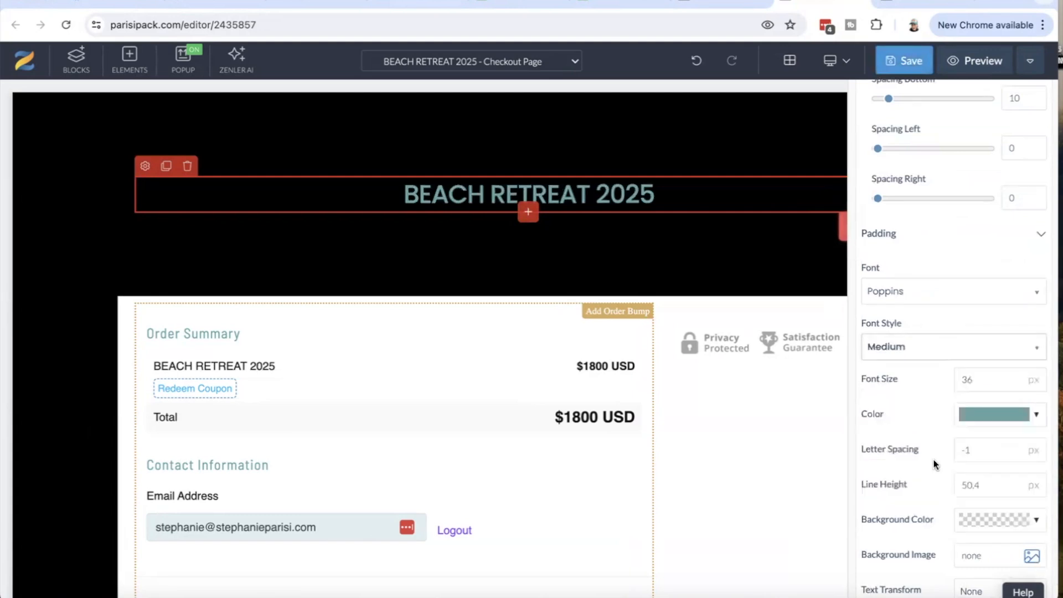
Try tighter and wider letter spacing on the heading, from -2 to 0 px, and go back to -1 px.
left_click(1012, 453)
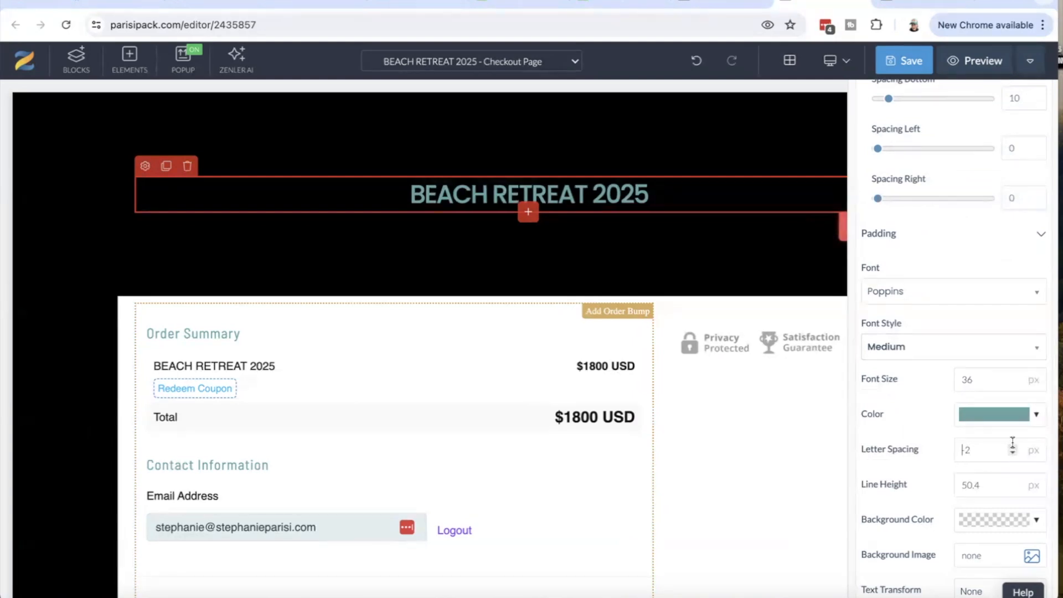
left_click(1012, 446)
left_click(1011, 447)
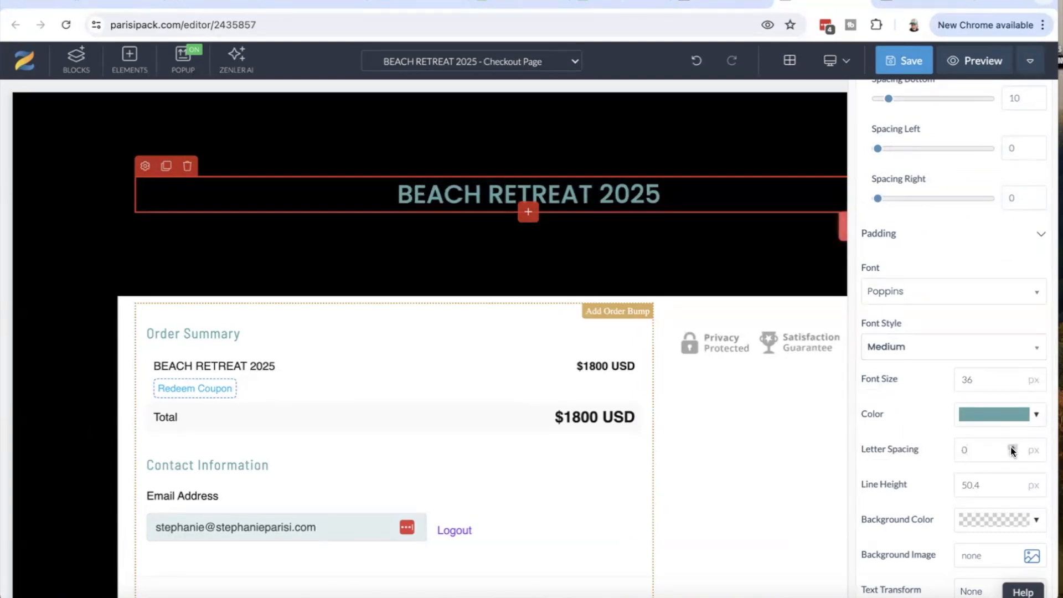
left_click(1013, 453)
Set the background color of the block containing the BEACH RETREAT 2025 heading to white.
left_click(743, 247)
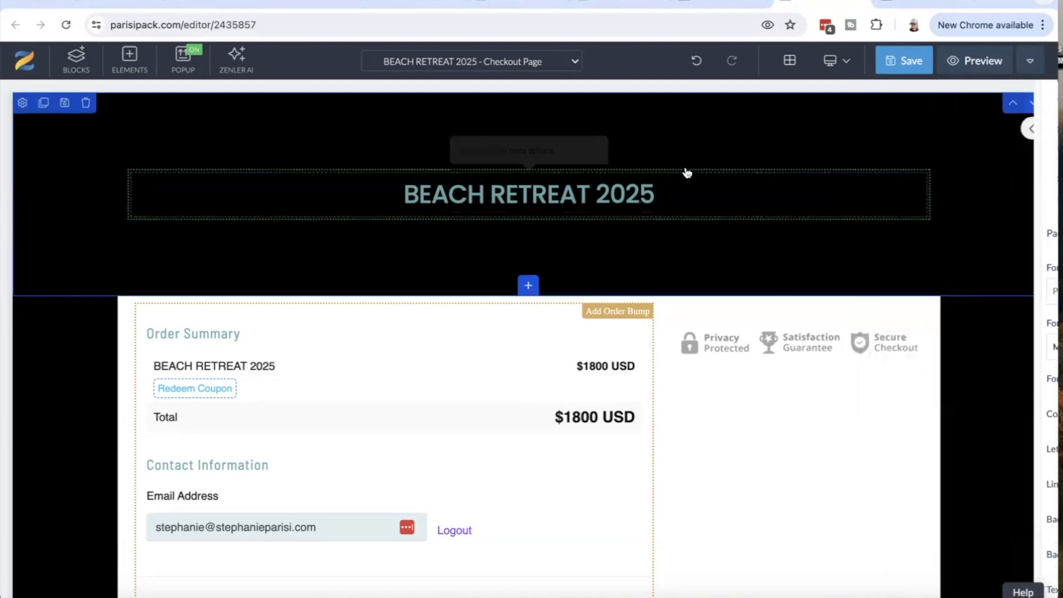
left_click(29, 123)
left_click(22, 102)
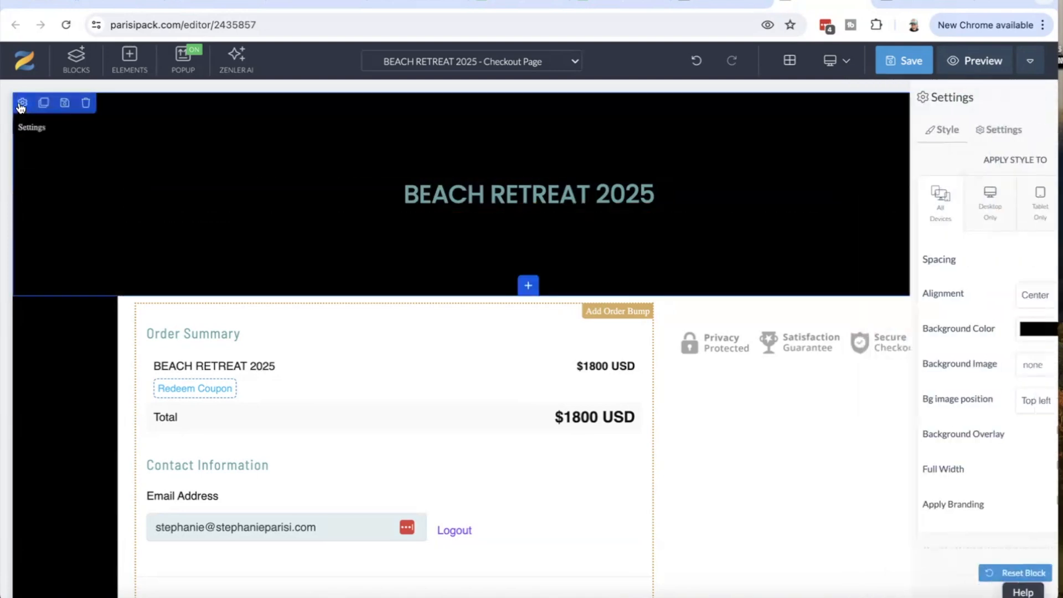
left_click(990, 336)
left_click(911, 360)
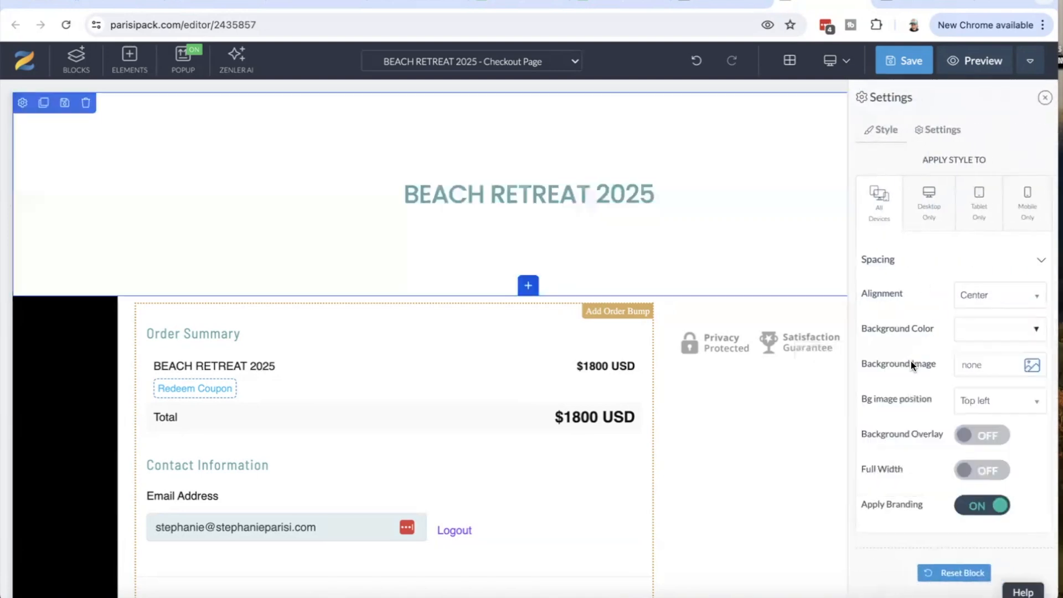
Set the background color of the order form block to white and save the page.
left_click(479, 199)
left_click(126, 331)
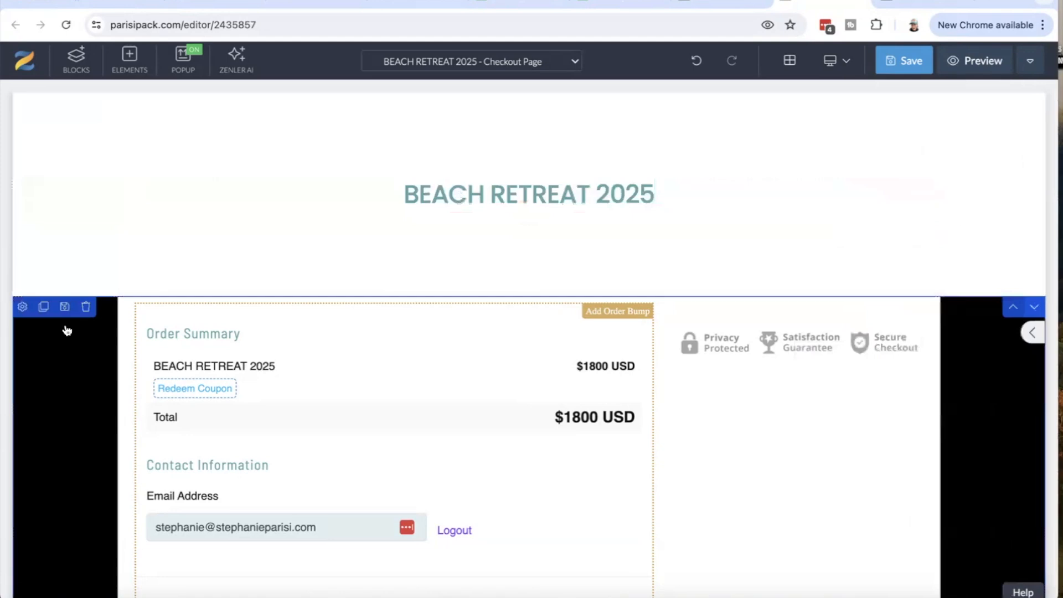
left_click(22, 306)
left_click(1004, 331)
left_click(906, 361)
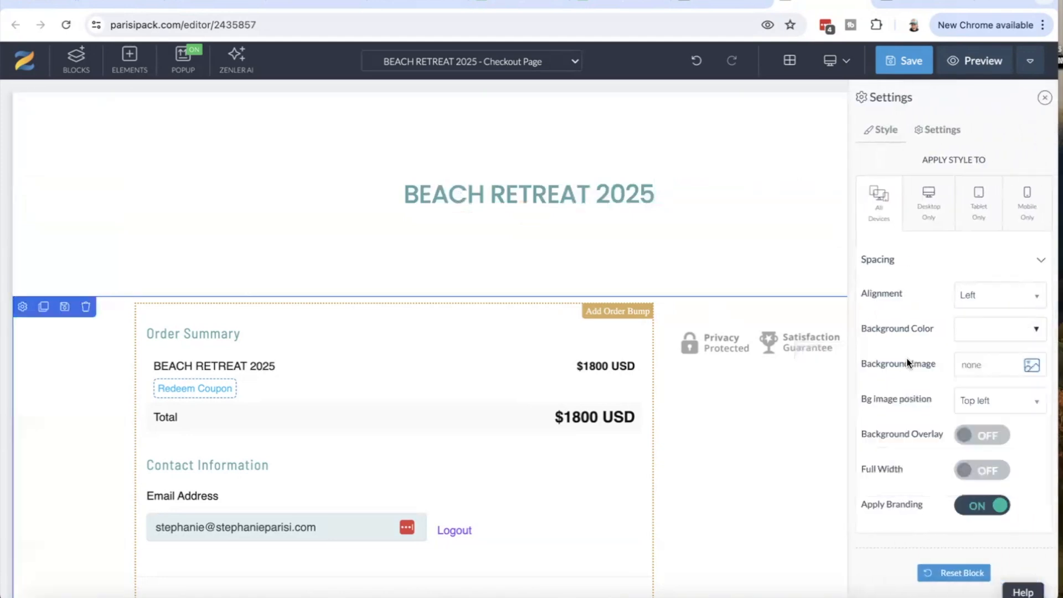
left_click(683, 237)
left_click(905, 58)
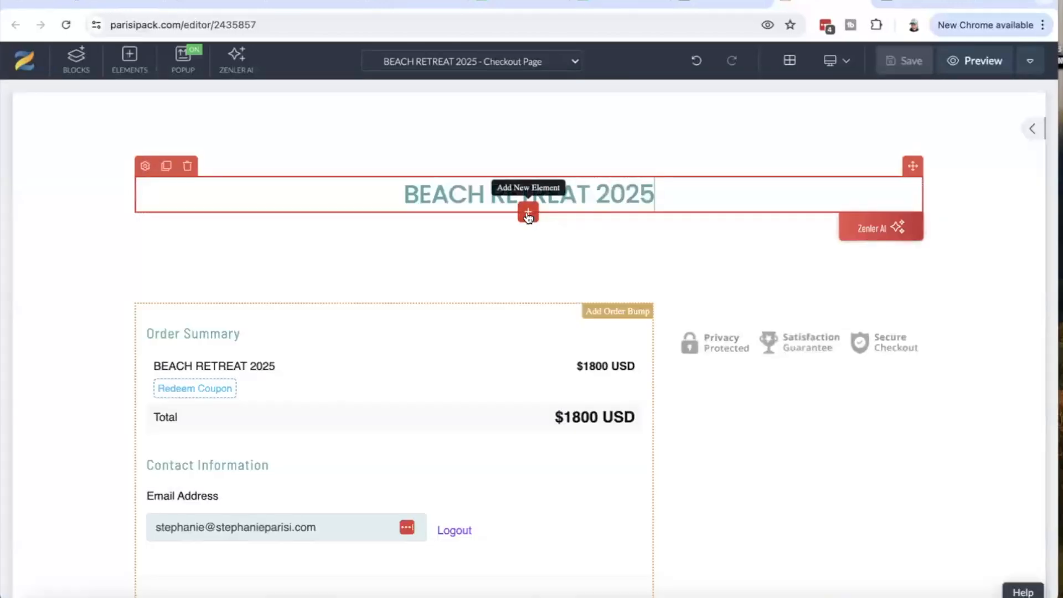
Add a two-column 50/50 row directly below the BEACH RETREAT 2025 heading.
left_click(527, 215)
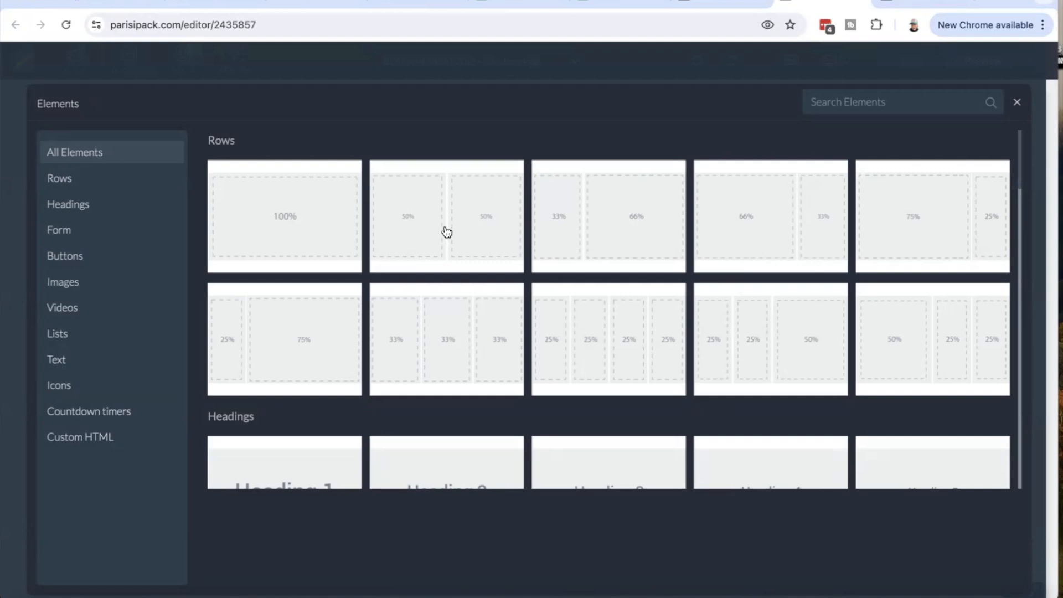
left_click(447, 232)
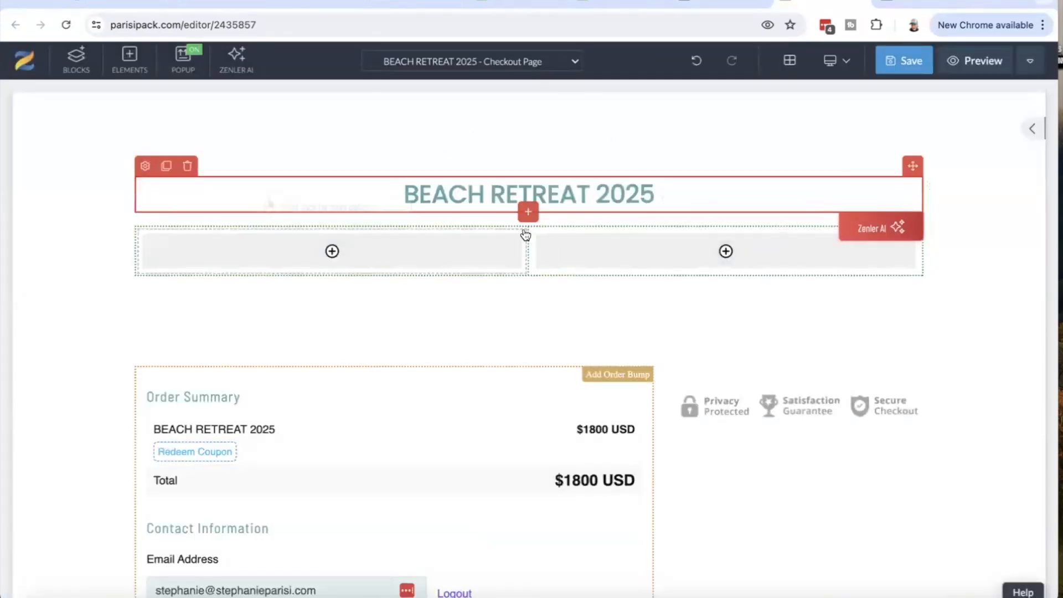
left_click(387, 252)
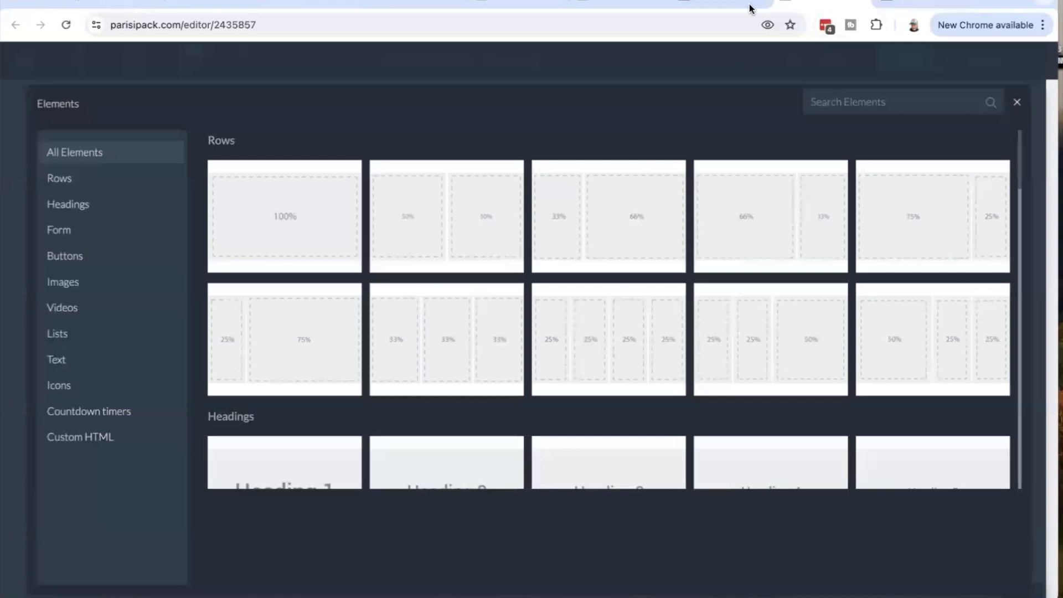
left_click(861, 2)
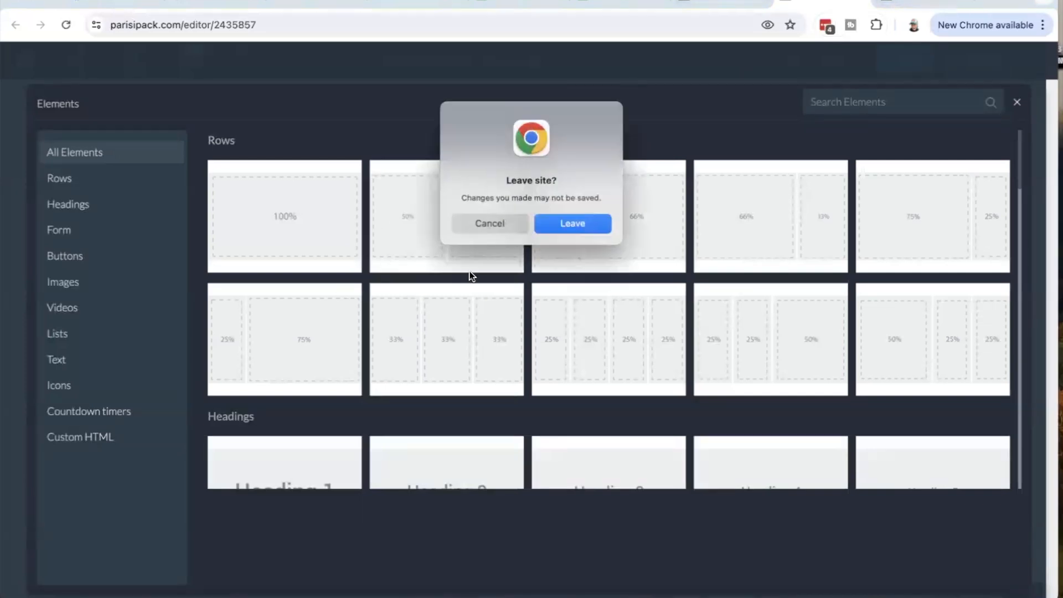
left_click(489, 223)
left_click(1017, 105)
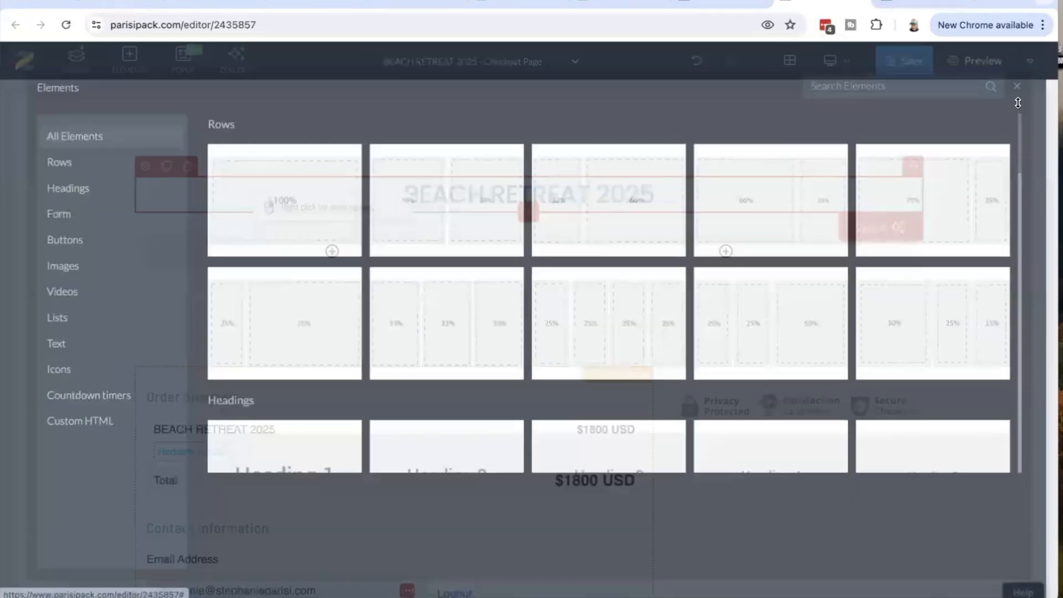
Add a regular paragraph text element to the left column of the new two-column row.
left_click(393, 255)
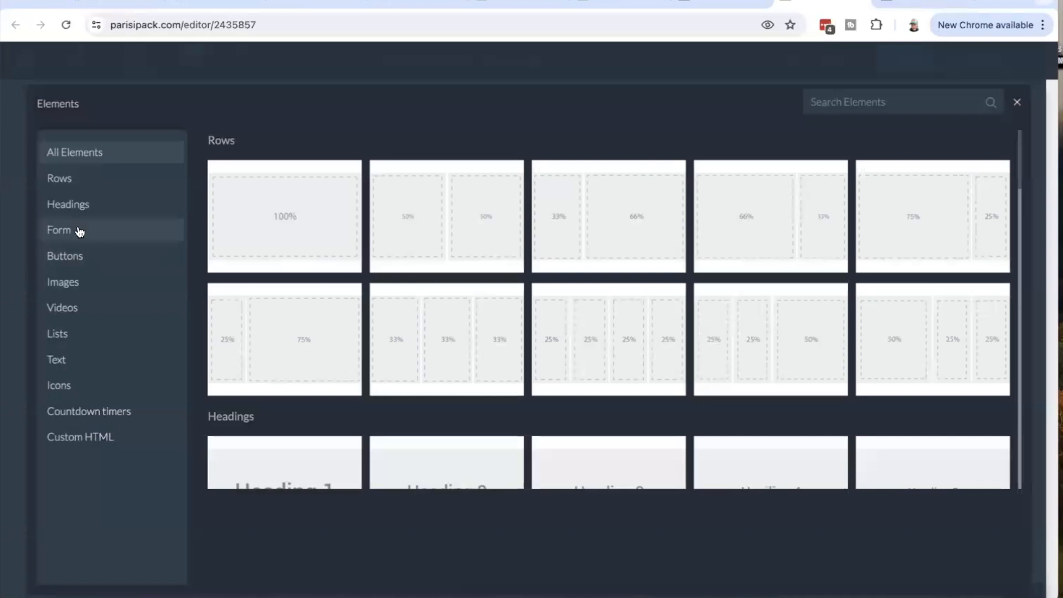
left_click(87, 357)
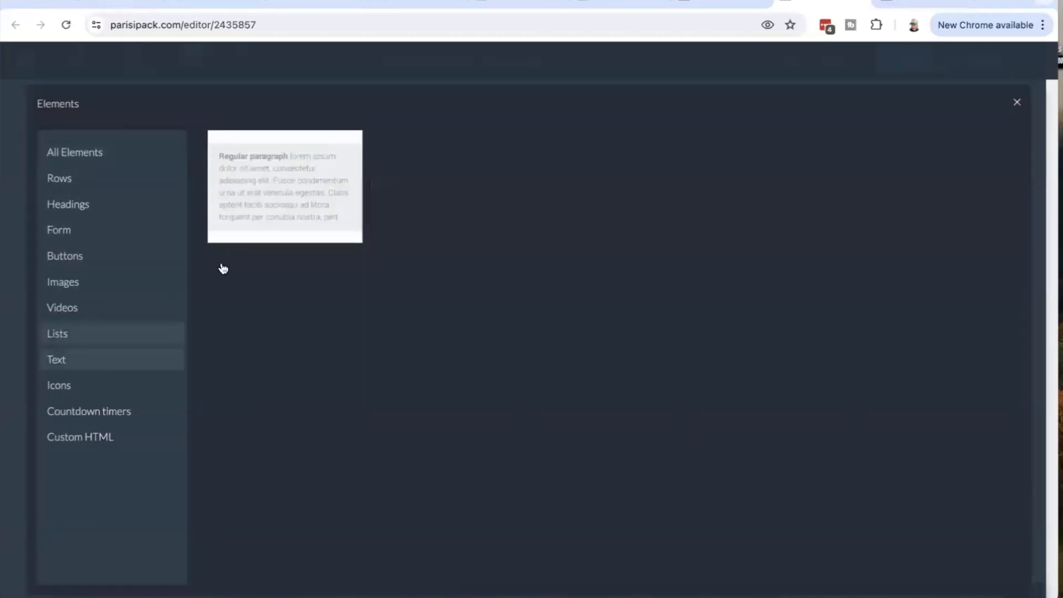
left_click(286, 208)
Add an image element to the right column of the two-column row using the library photo of the dog on a pool float.
left_click(631, 265)
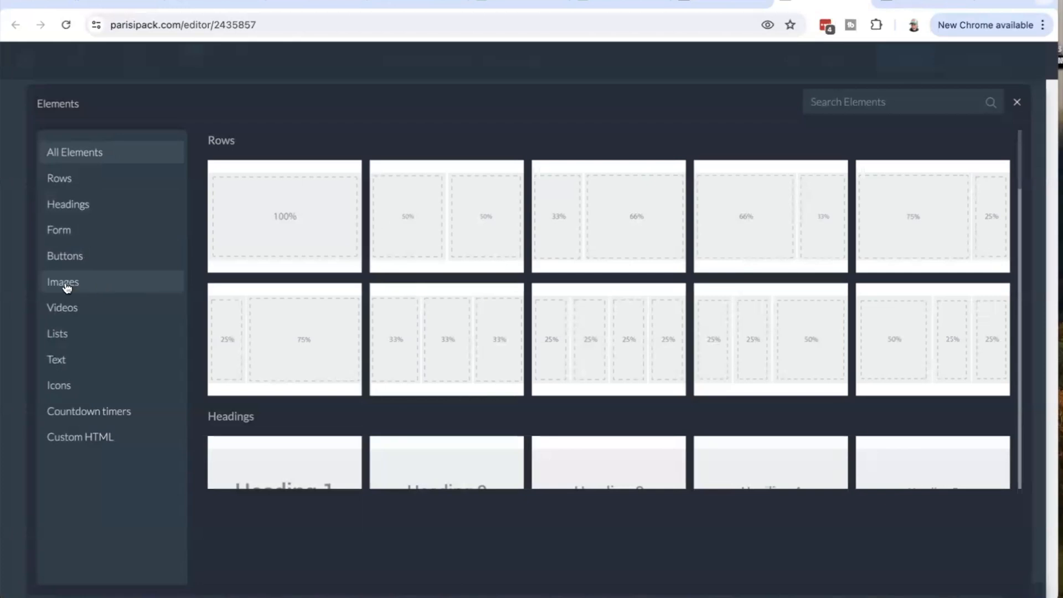
left_click(79, 289)
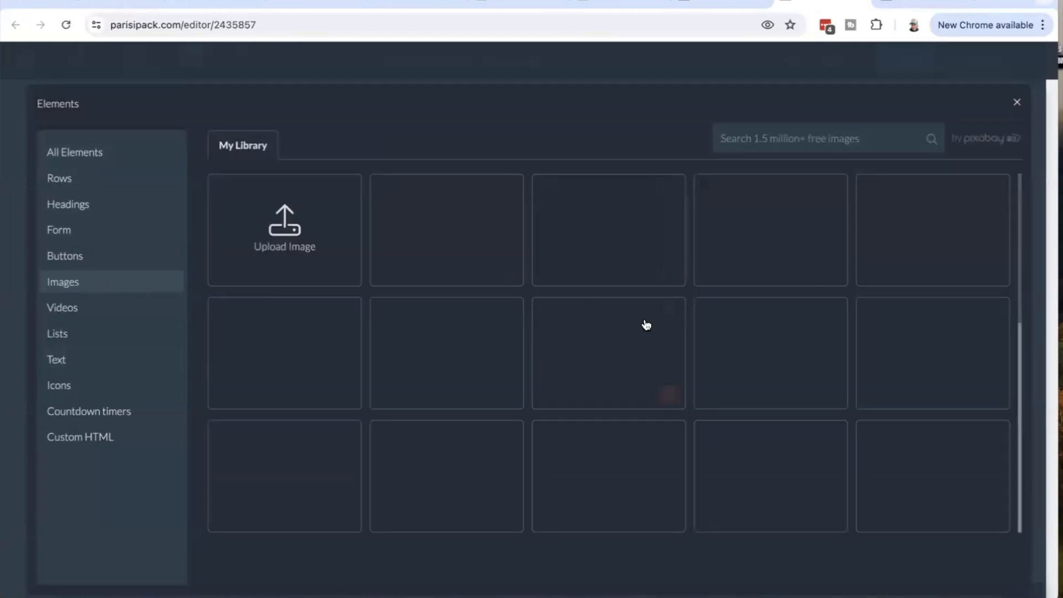
mouse_move(646, 325)
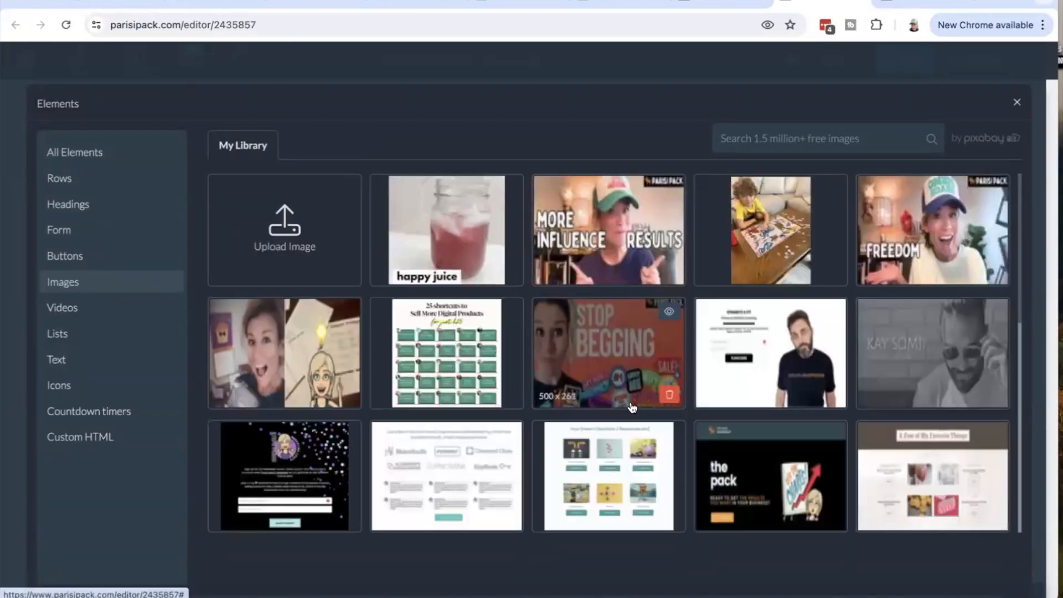
scroll(613, 385, "down", 10)
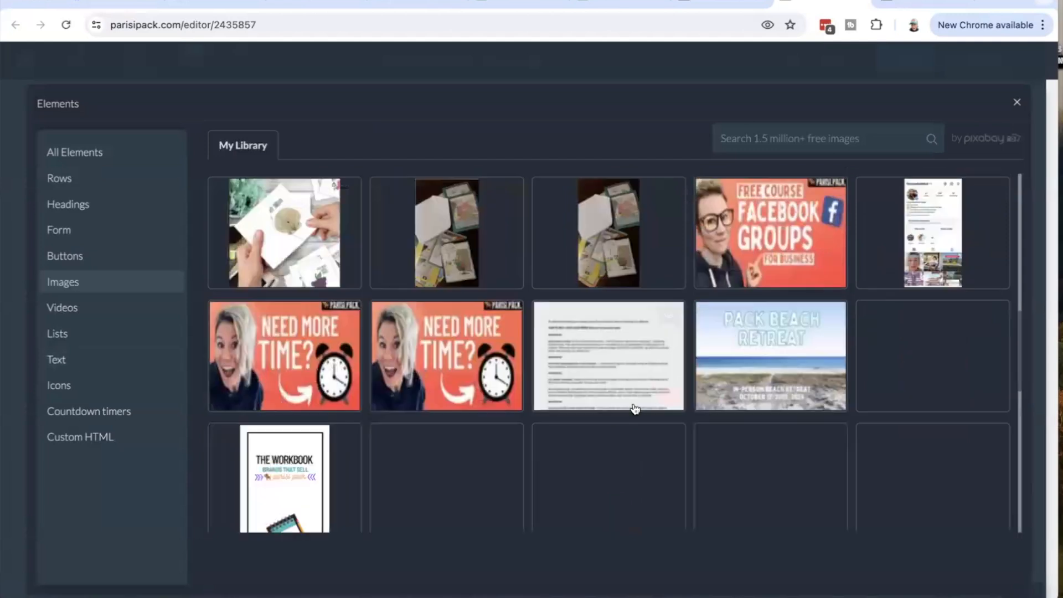
scroll(635, 409, "down", 2)
mouse_move(783, 271)
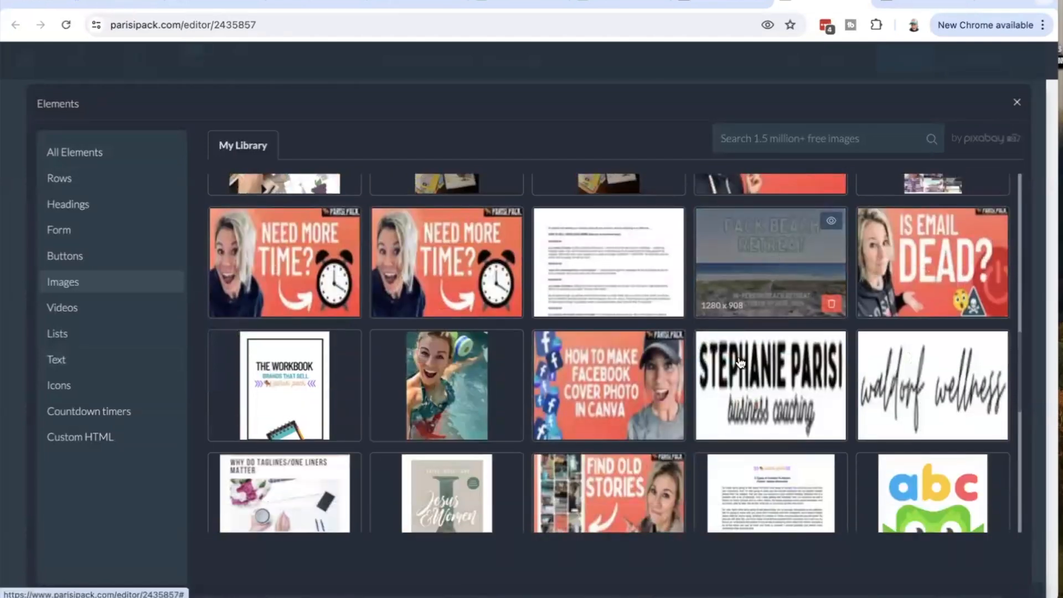
scroll(764, 293, "down", 12)
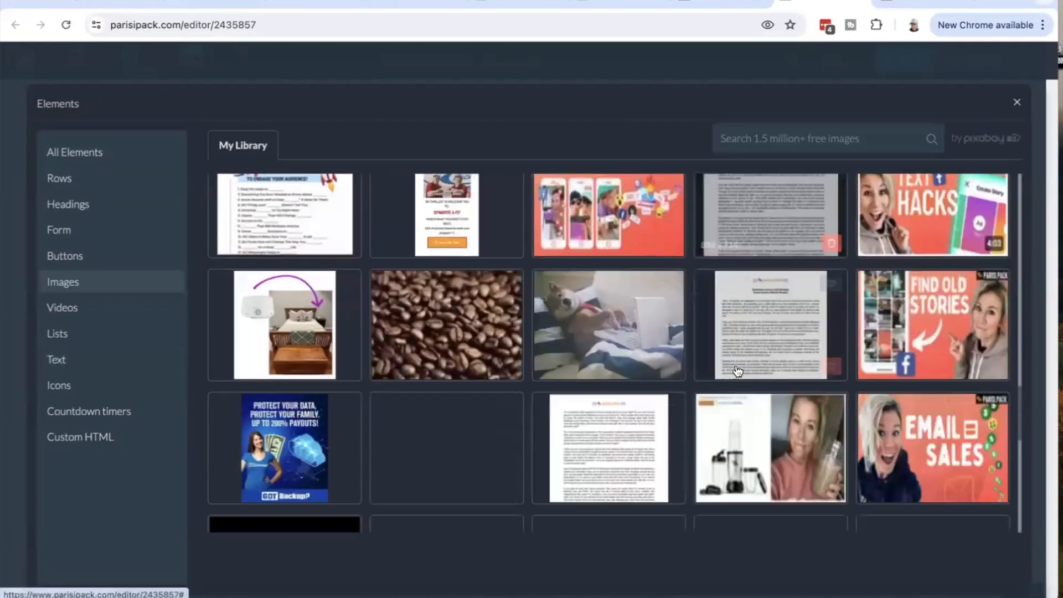
scroll(738, 370, "up", 20)
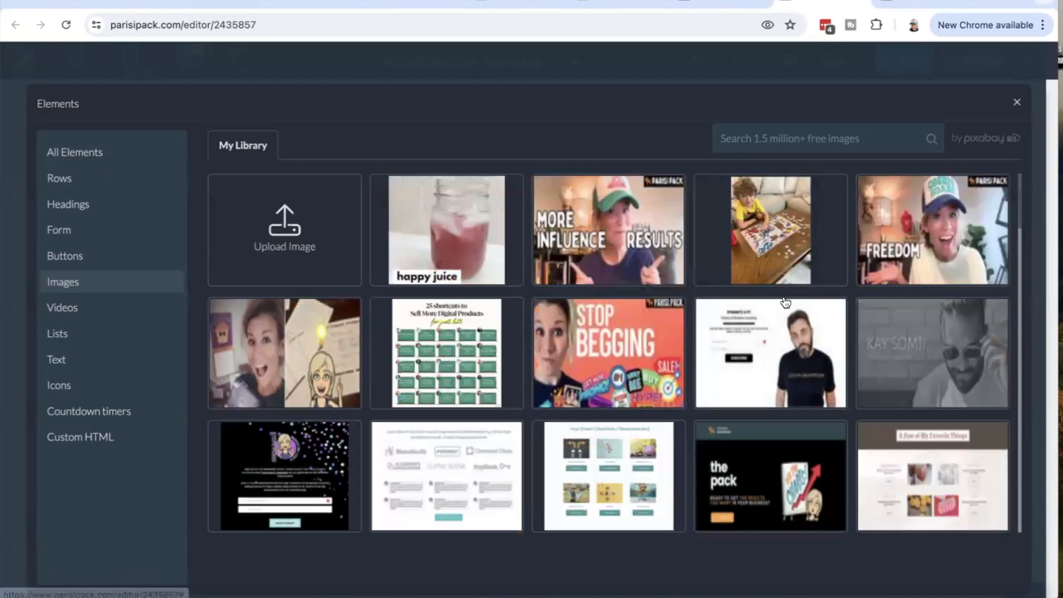
scroll(784, 301, "down", 15)
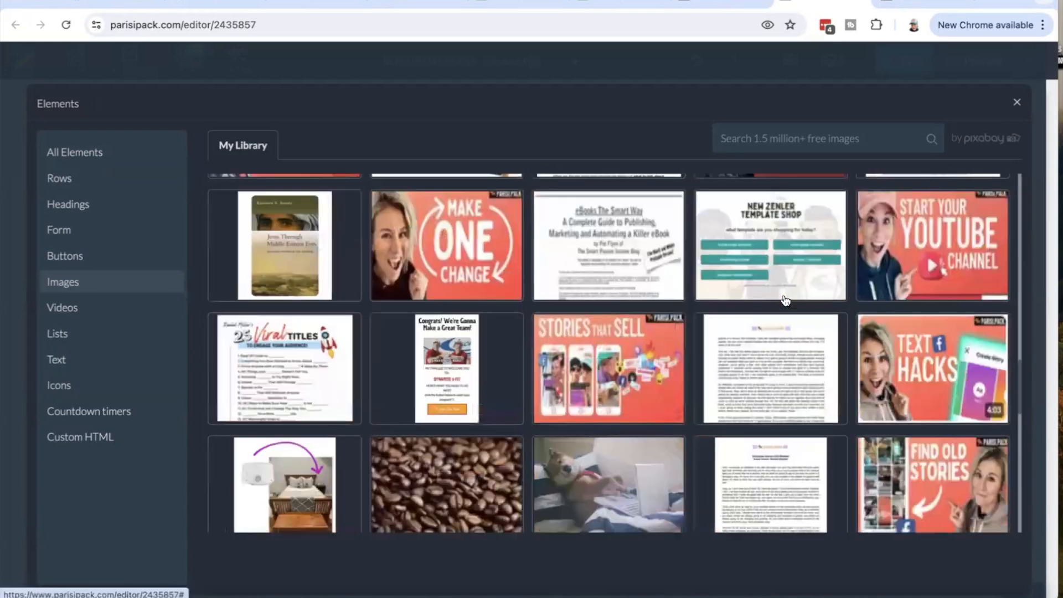
scroll(785, 300, "down", 5)
left_click(457, 321)
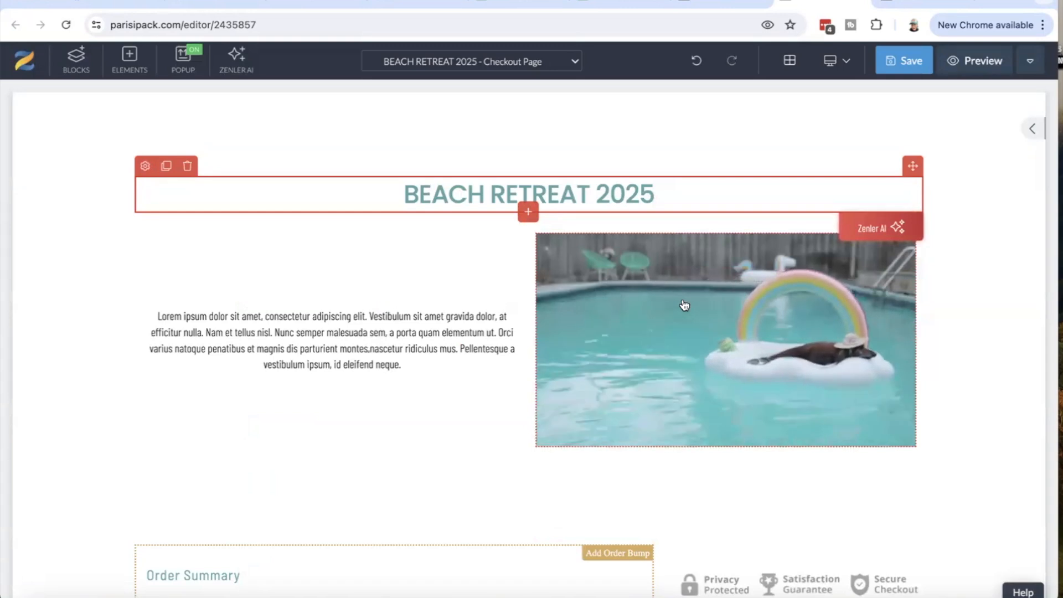
Open the pool image's source for replacement and search the free image library for "beach".
left_click(550, 242)
left_click(545, 222)
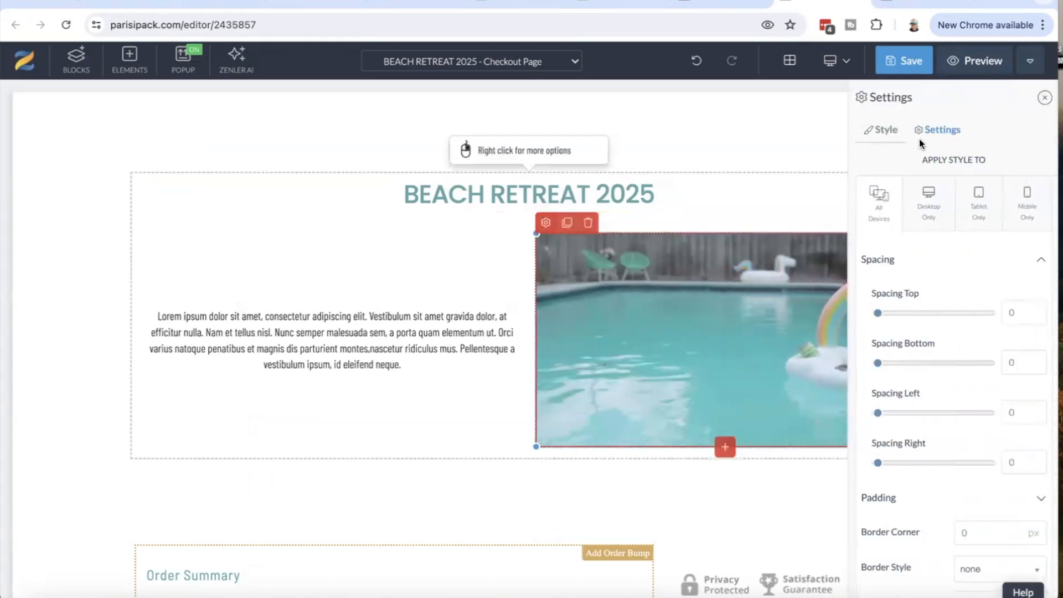
left_click(942, 130)
left_click(1040, 170)
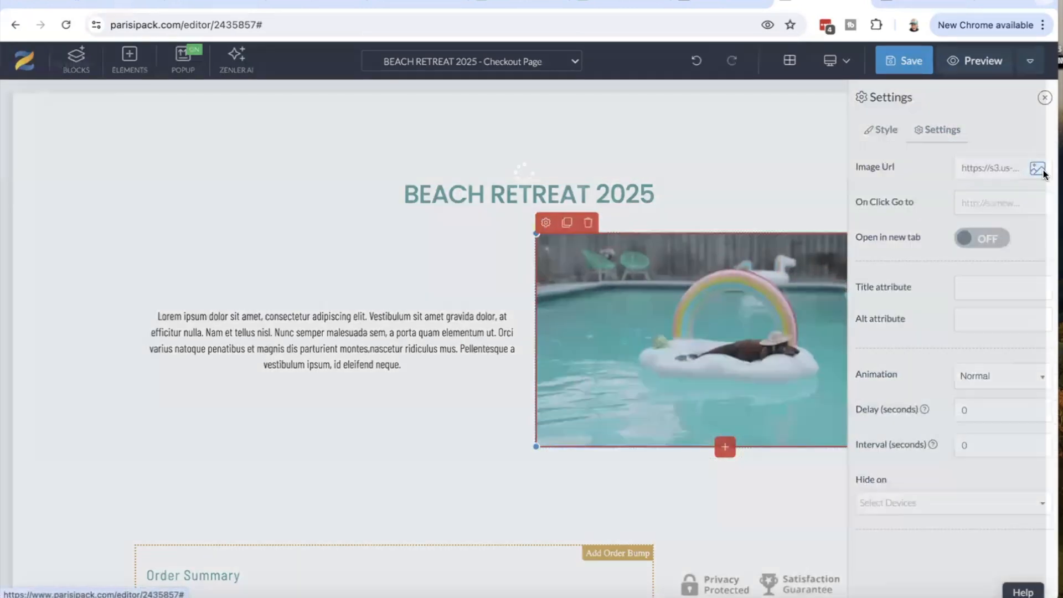
type("beac")
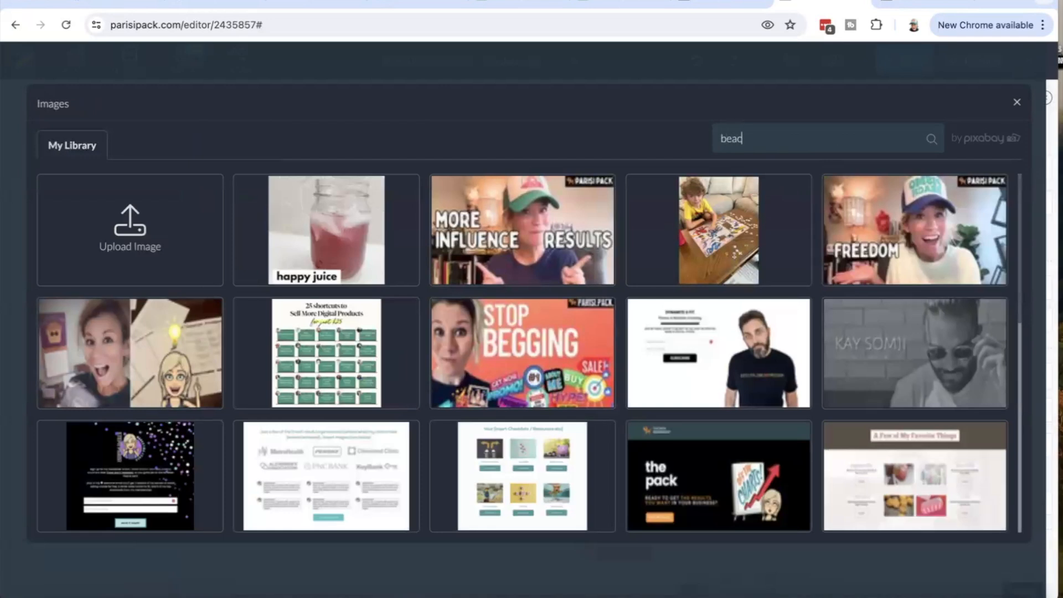
type("h")
key("Return")
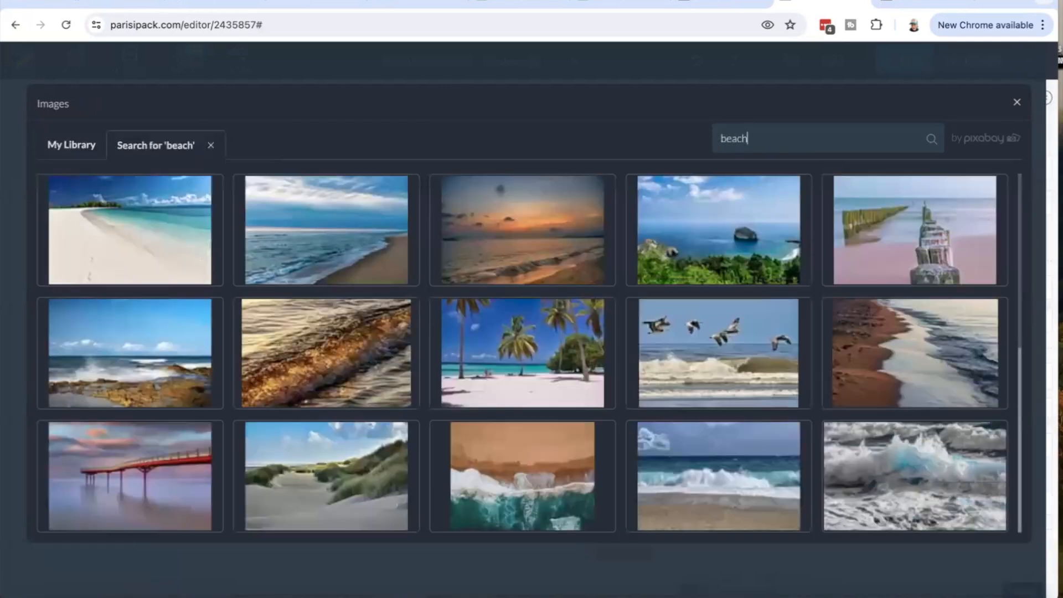
Replace the pool image with the uncropped photo of white surf on golden sand under a blue cloudy sky, and save the page.
scroll(665, 340, "down", 5)
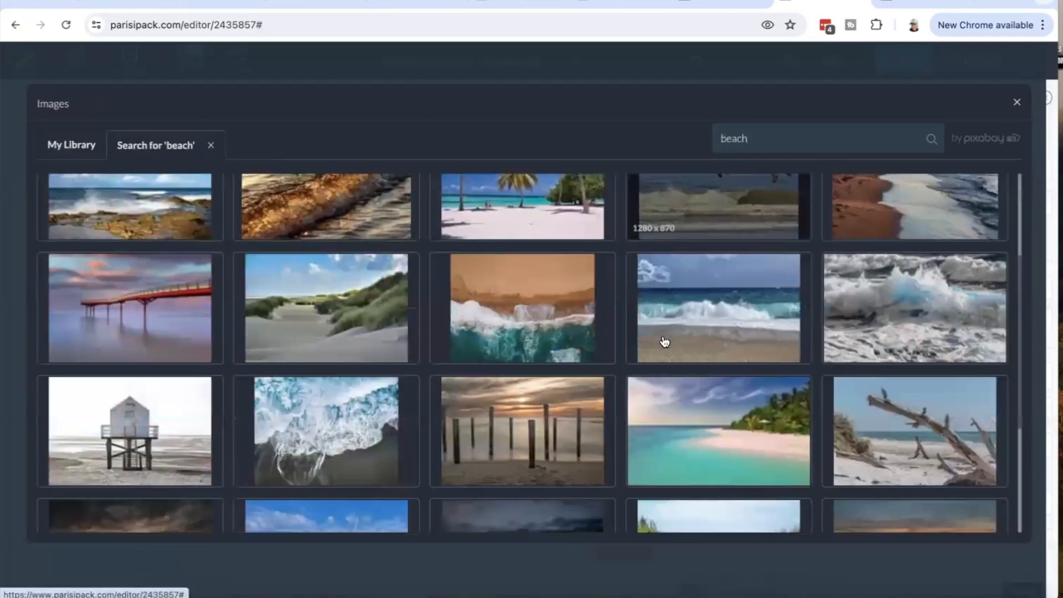
scroll(664, 341, "down", 3)
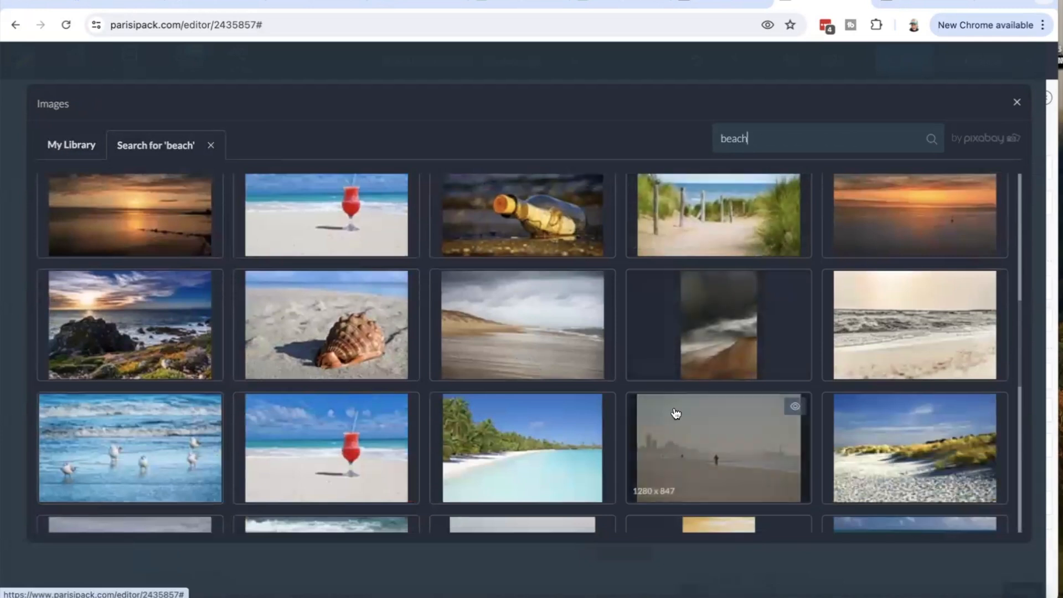
scroll(609, 398, "down", 8)
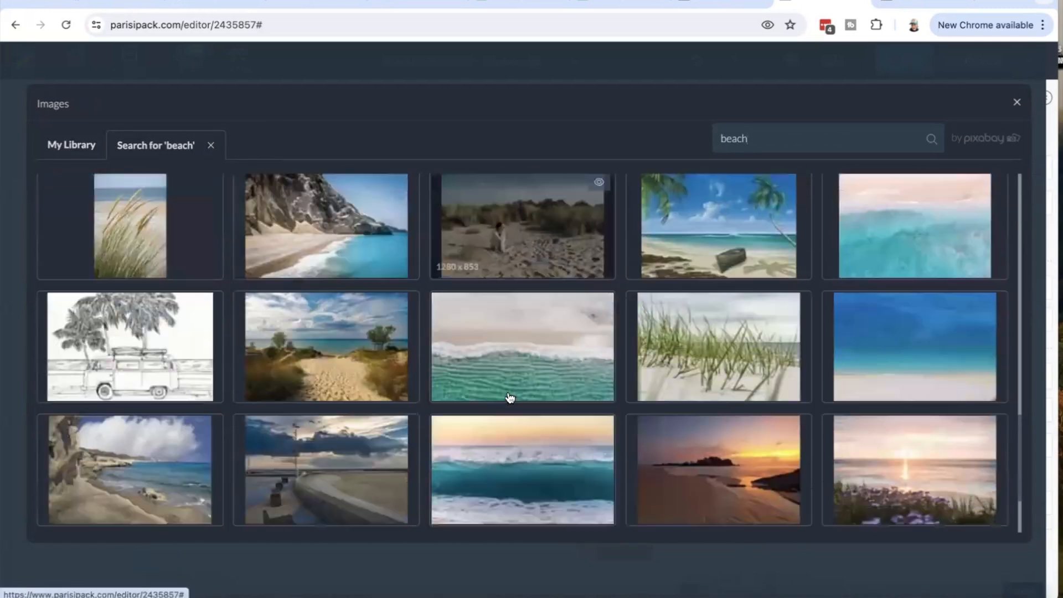
scroll(509, 396, "down", 6)
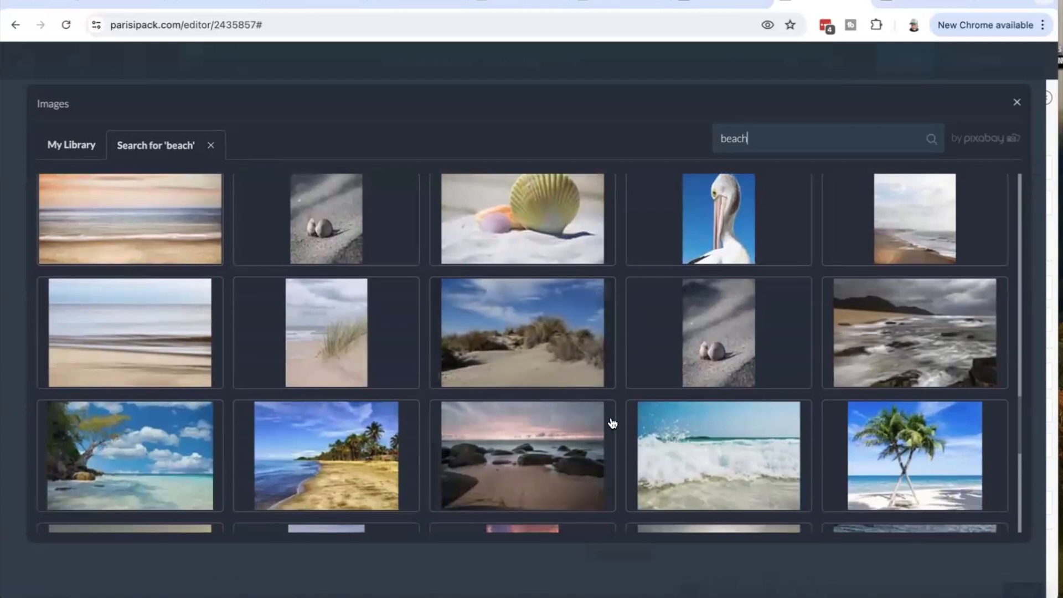
scroll(648, 381, "down", 6)
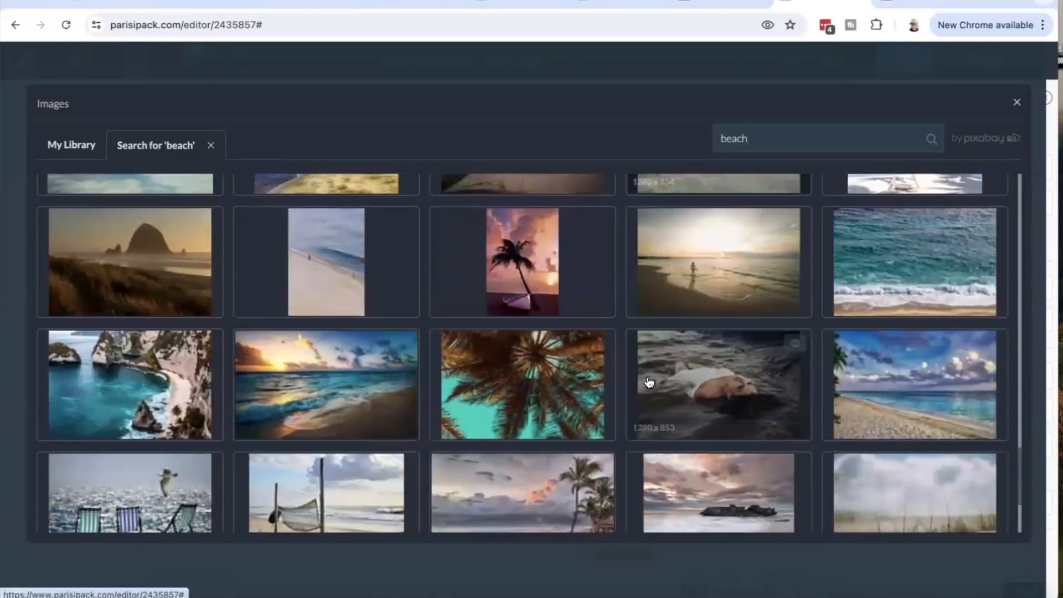
scroll(649, 382, "down", 5)
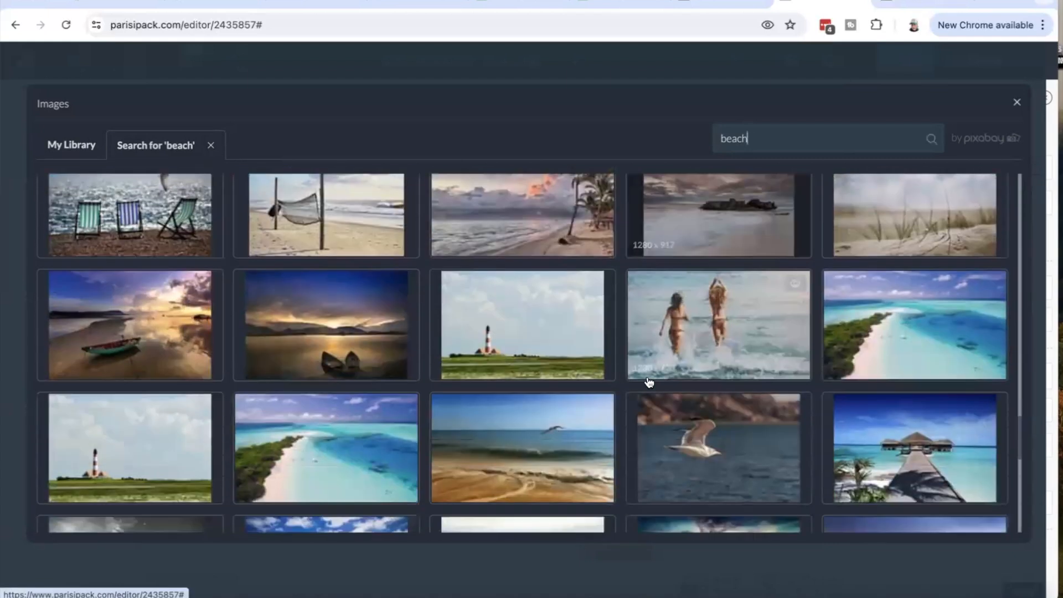
scroll(709, 398, "down", 5)
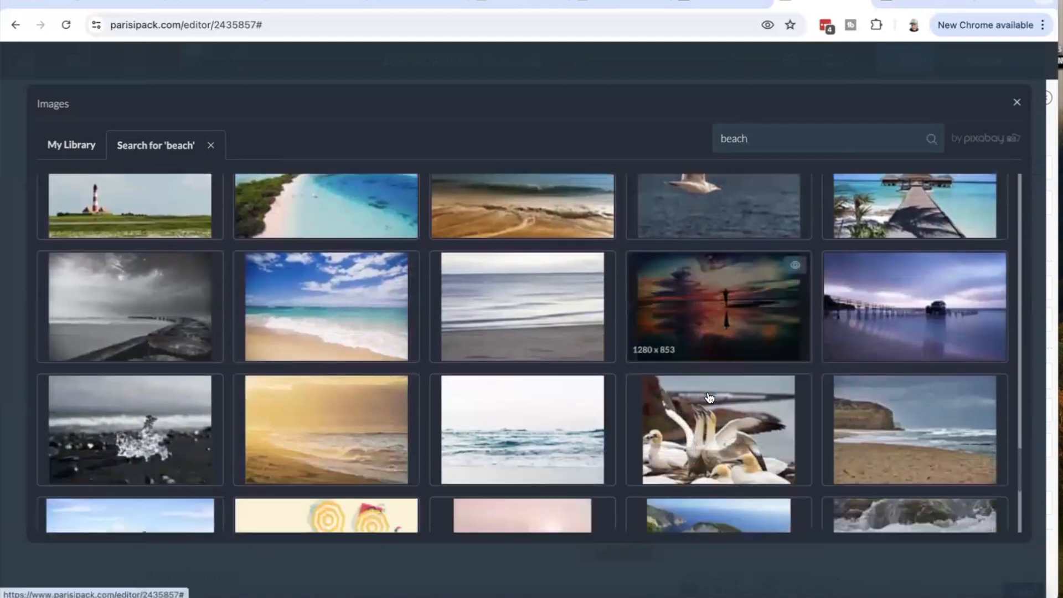
left_click(358, 275)
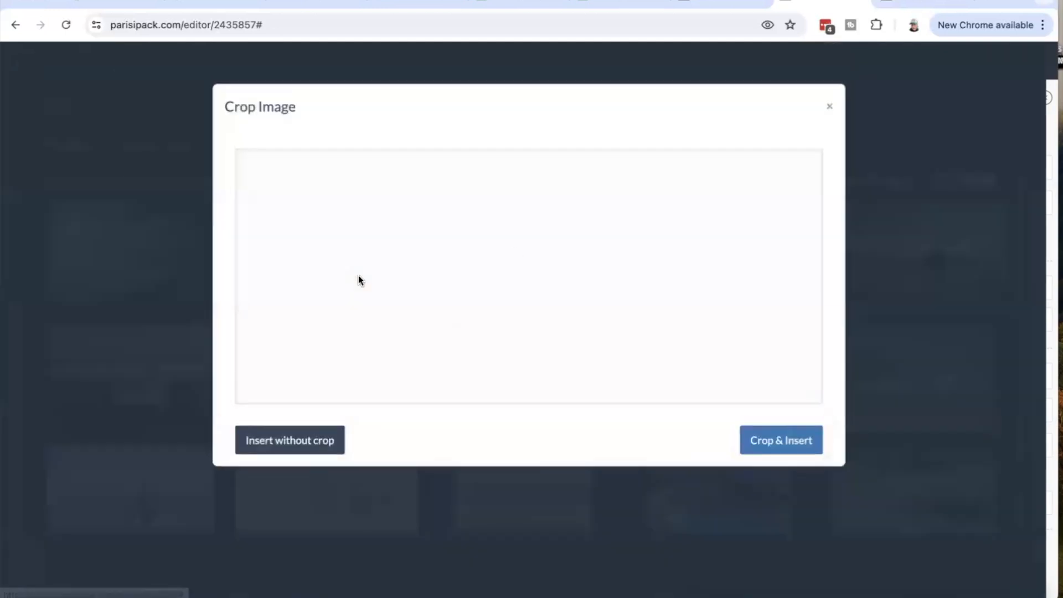
left_click(314, 441)
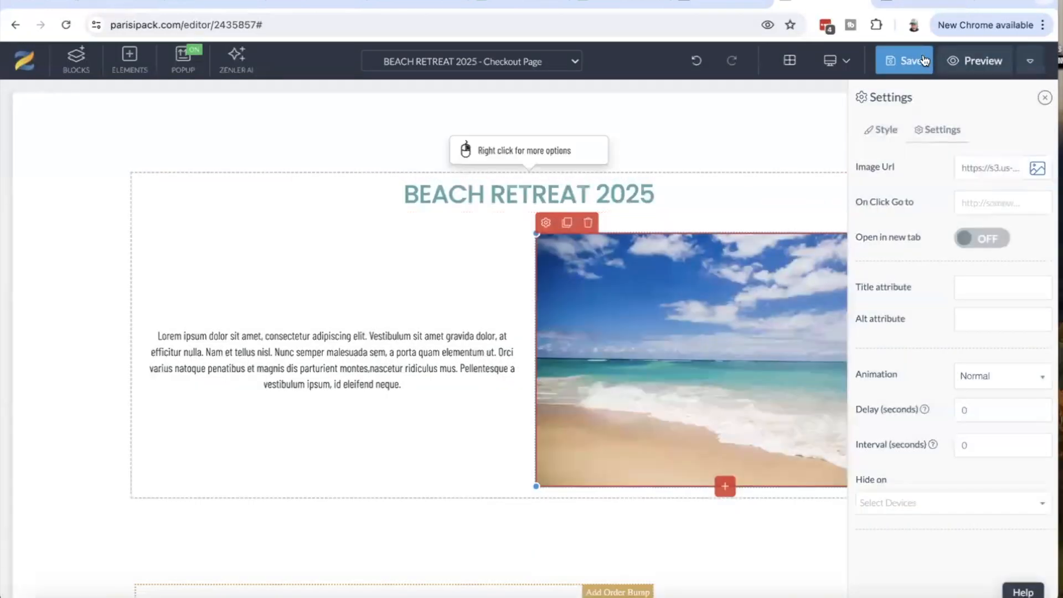
left_click(920, 57)
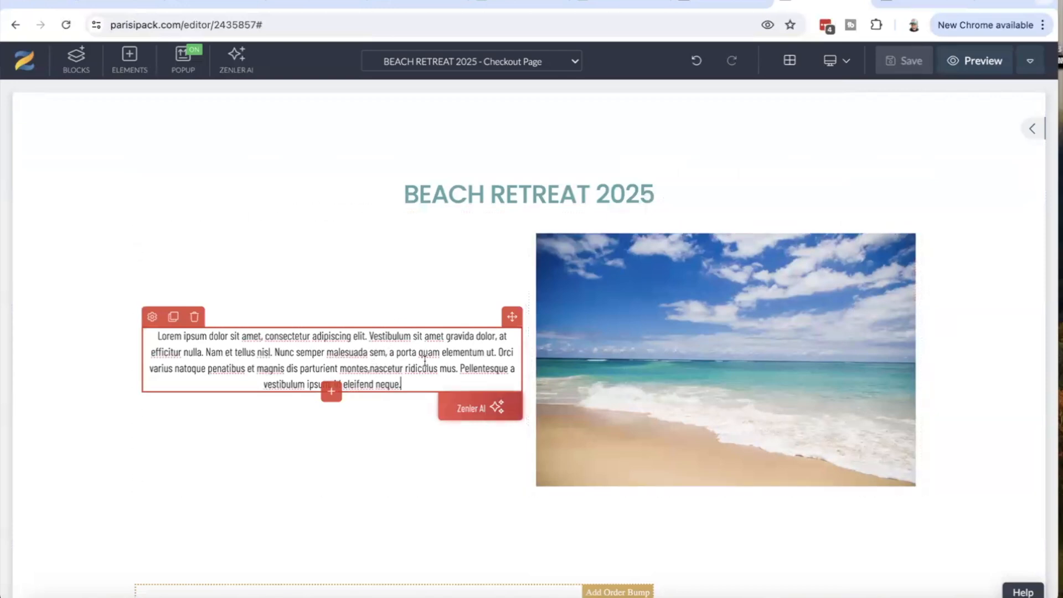
Copy the description paragraph beginning "Unplug from the hustle of online business" from the existing PACK BEACH RETREAT preview page.
left_click(730, 3)
scroll(682, 254, "up", 4)
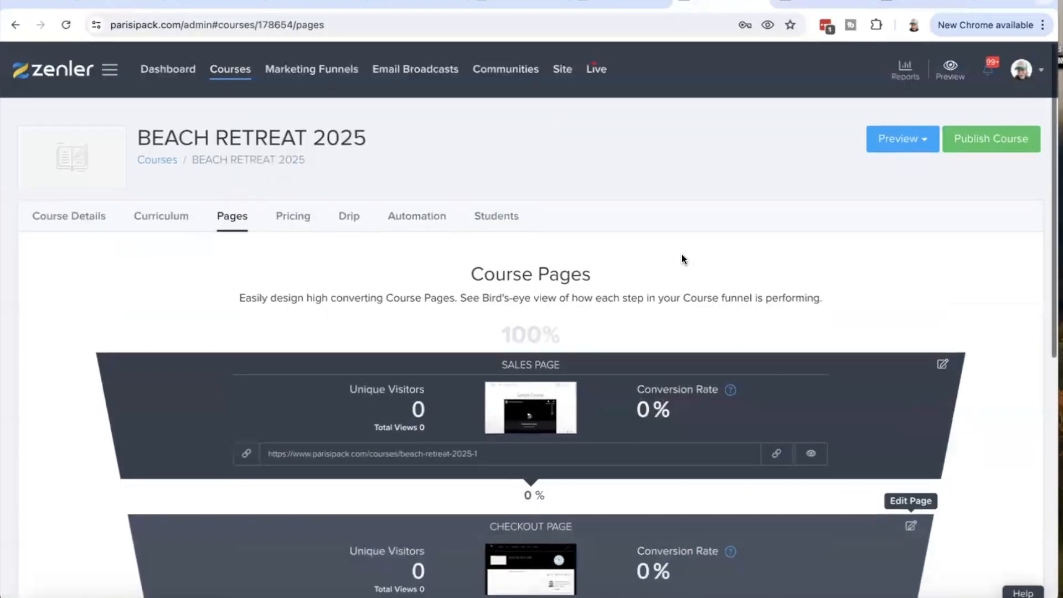
left_click(887, 3)
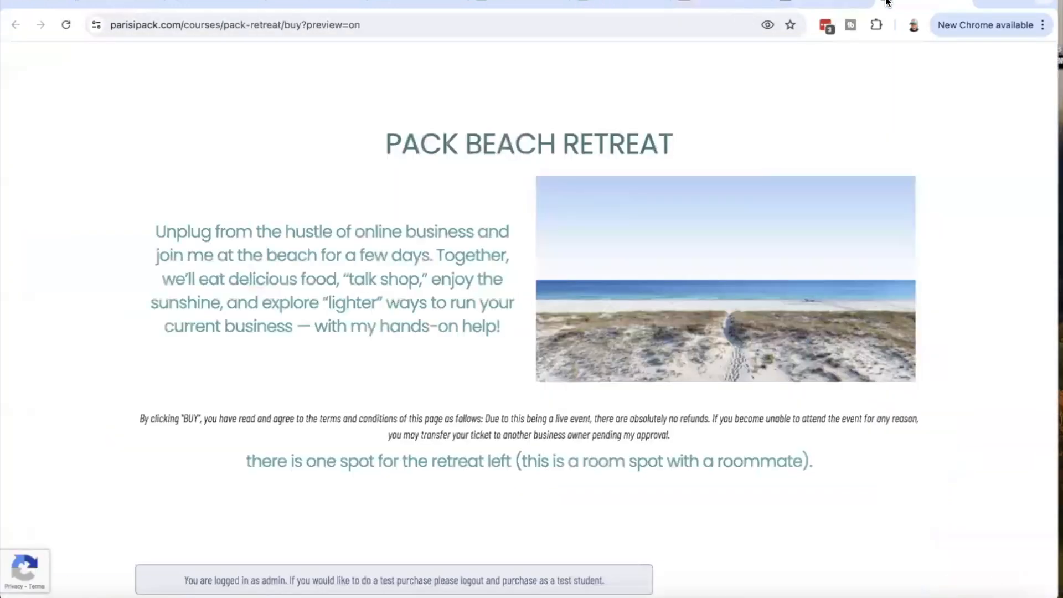
left_click_drag(505, 331, 133, 243)
key("ctrl+c")
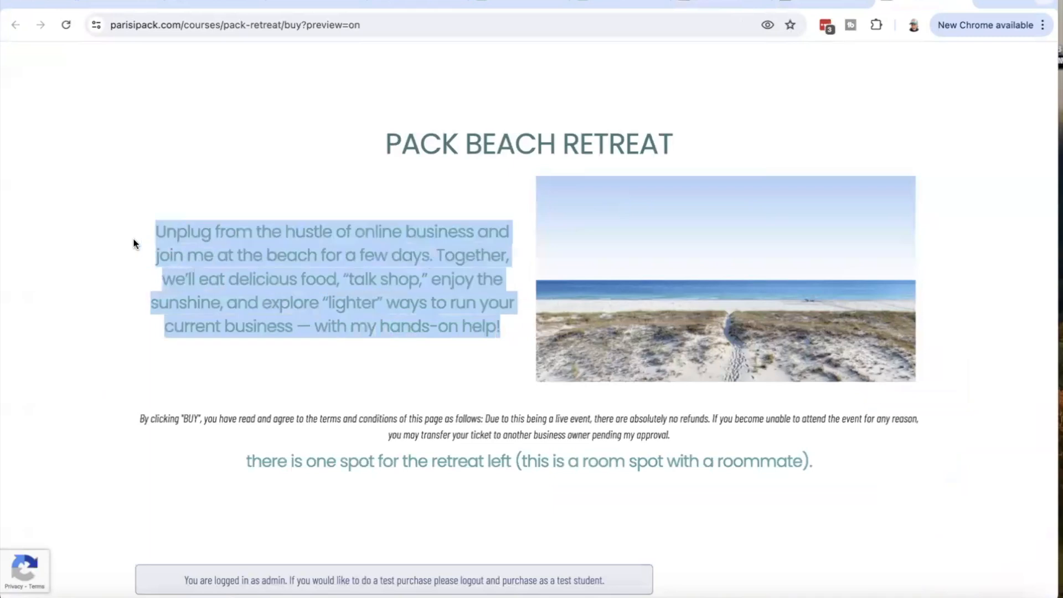
Replace the lorem ipsum paragraph on the BEACH RETREAT 2025 checkout page with the copied retreat description.
left_click(698, 8)
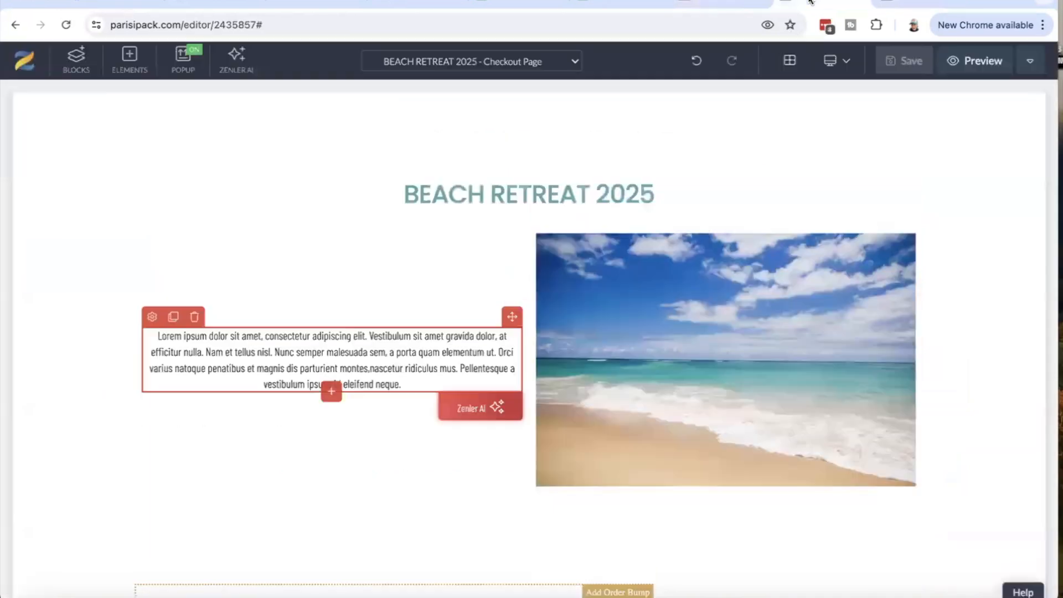
left_click_drag(401, 384, 167, 329)
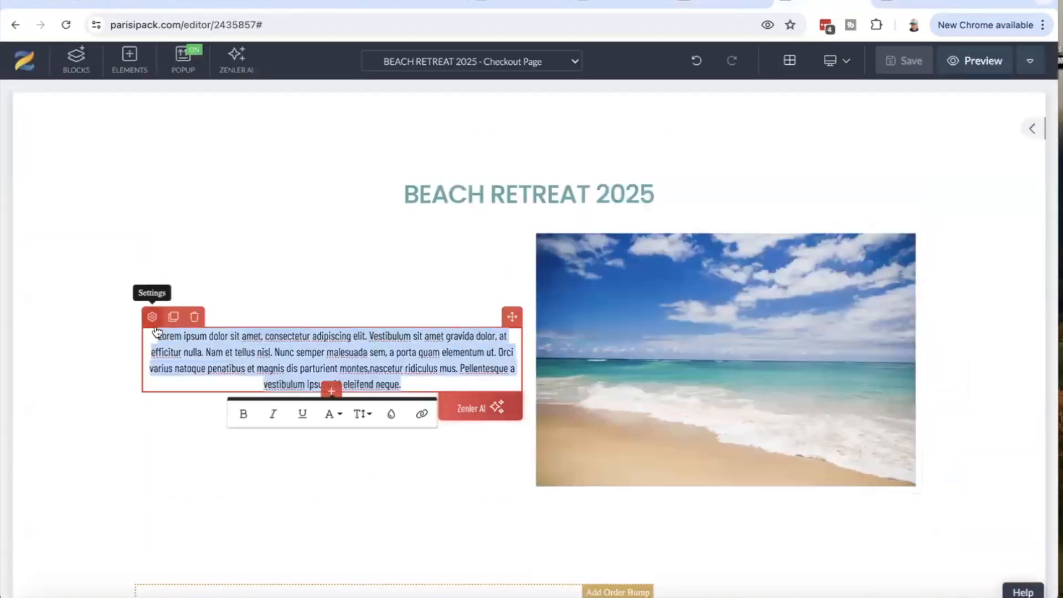
key("ctrl+v")
Set the retreat description's font to Poppins and its font size to 24 px.
left_click(152, 322)
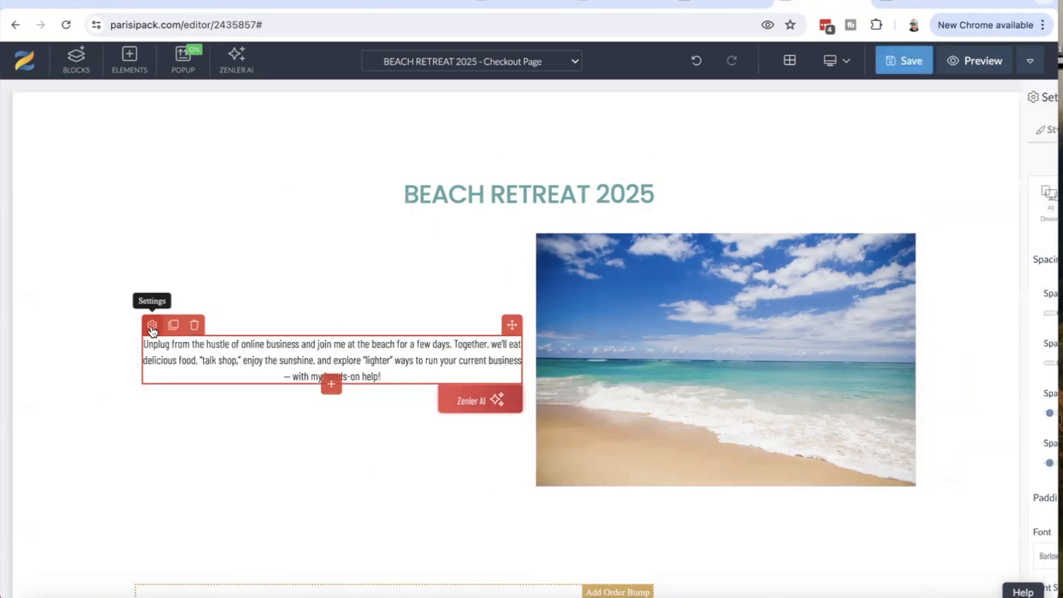
scroll(952, 444, "down", 5)
left_click(949, 360)
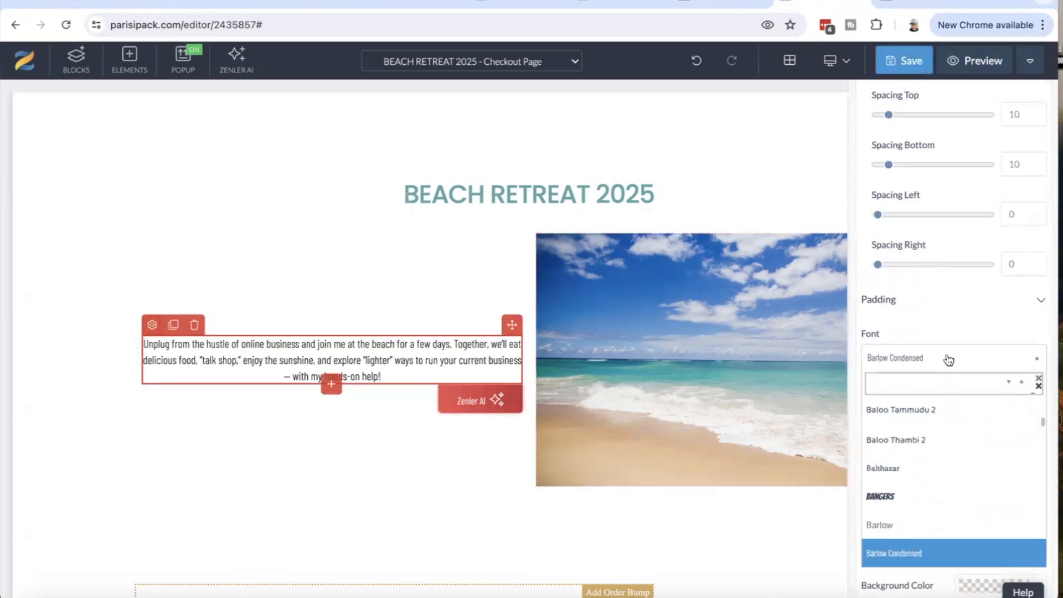
type("pop")
left_click(910, 420)
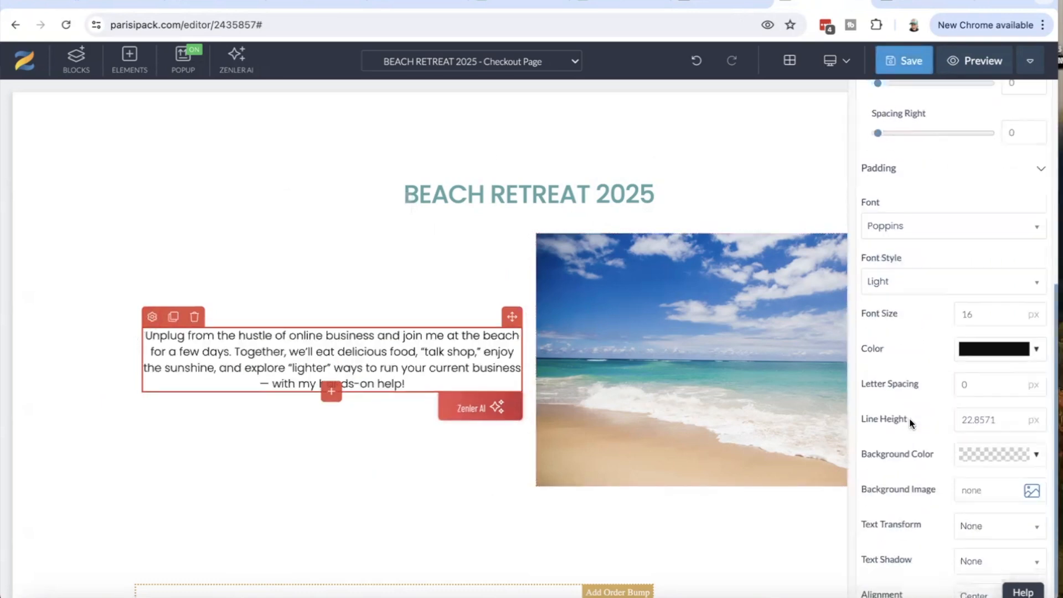
left_click(1012, 311)
left_click(1012, 311)
left_click(1012, 311)
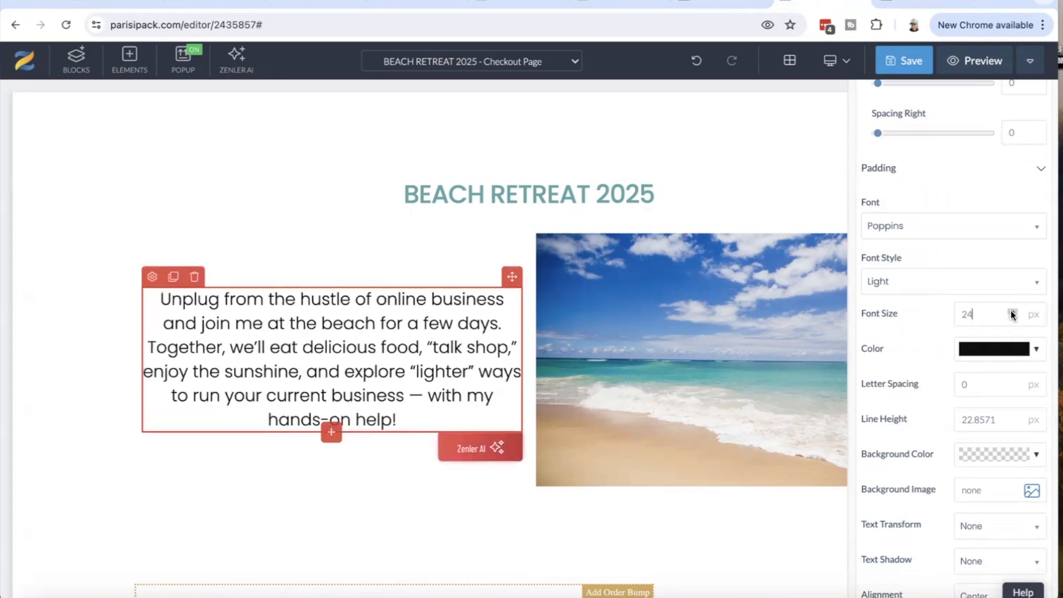
Set the retreat description's font style to Regular and its text color to the same teal as the heading.
left_click(1003, 288)
scroll(949, 354, "down", 3)
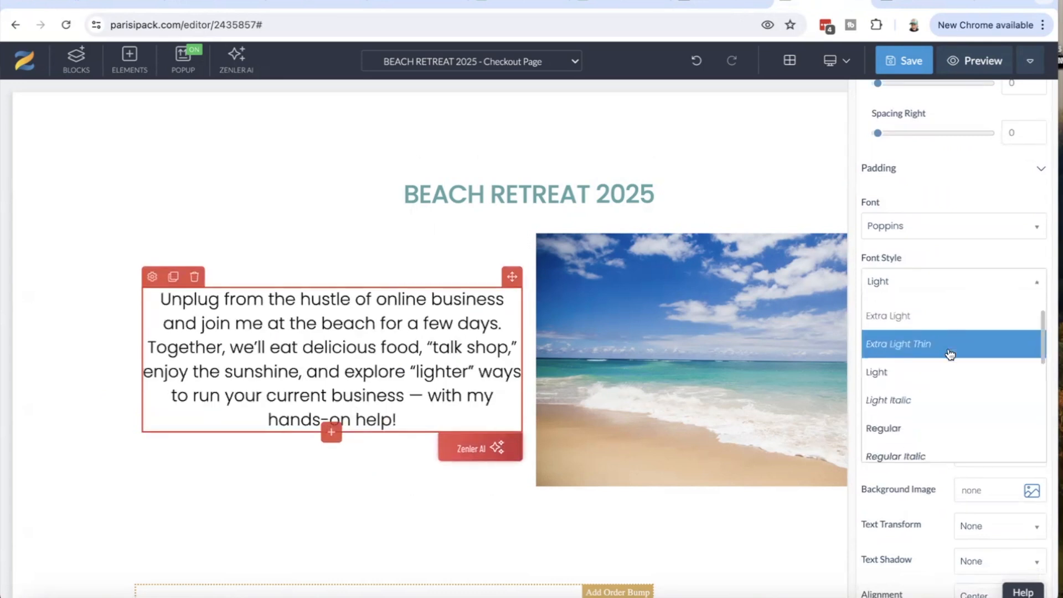
left_click(928, 374)
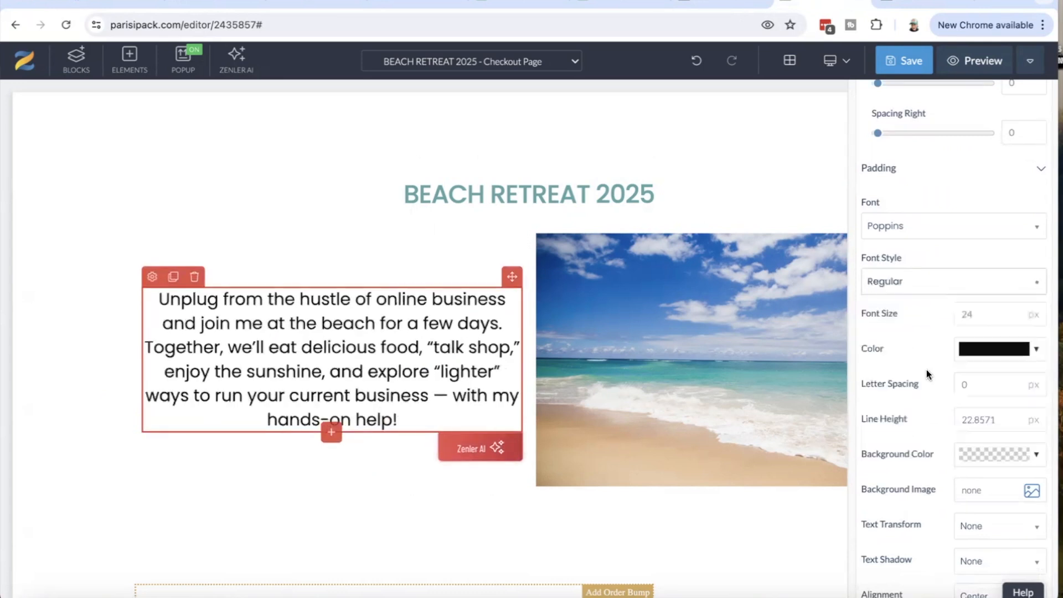
left_click(982, 360)
left_click(852, 502)
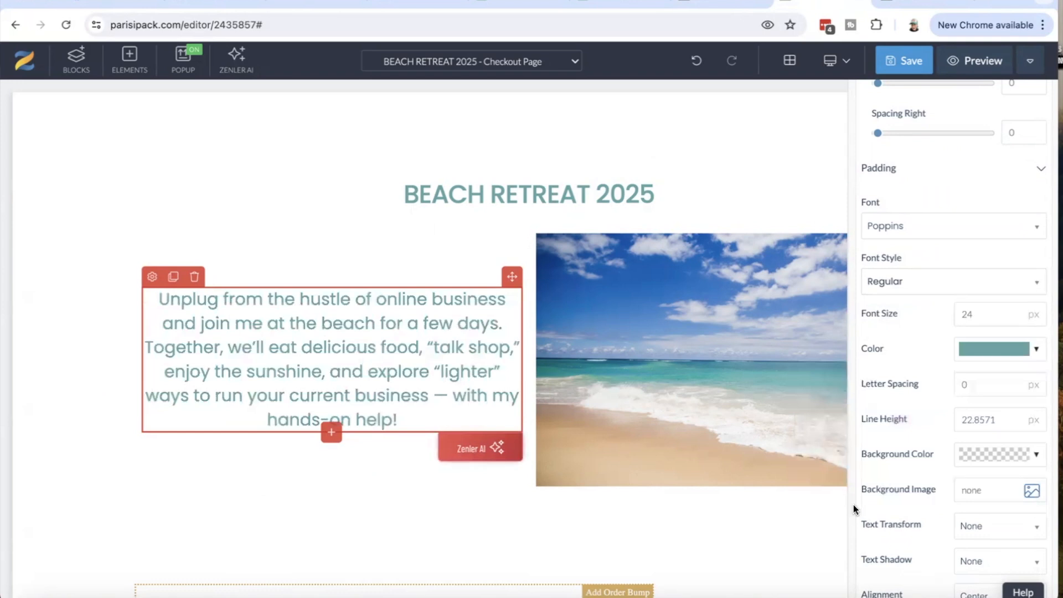
Reduce the line height of the retreat description slightly to tighten its lines.
left_click(1014, 419)
left_click(1012, 418)
left_click(1012, 419)
left_click(1012, 418)
left_click(1013, 418)
left_click(1012, 419)
left_click(1012, 418)
left_click(1013, 419)
left_click(1013, 418)
Split the retreat description into two paragraphs before "Together, we'll eat delicious food", separated by a blank line, and save the page.
left_click(510, 324)
key("Return")
key("Return")
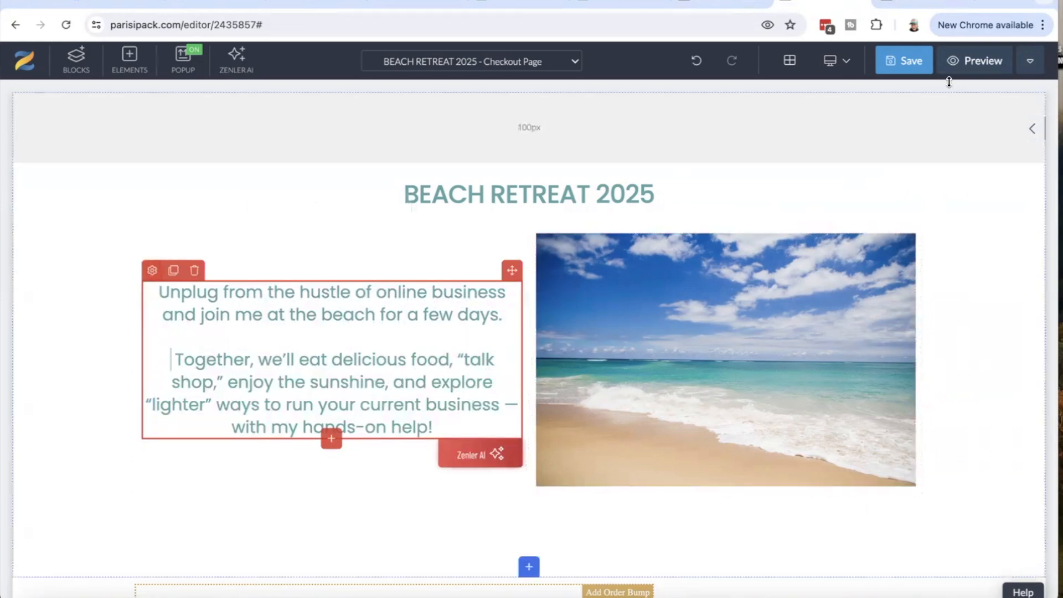
left_click(908, 59)
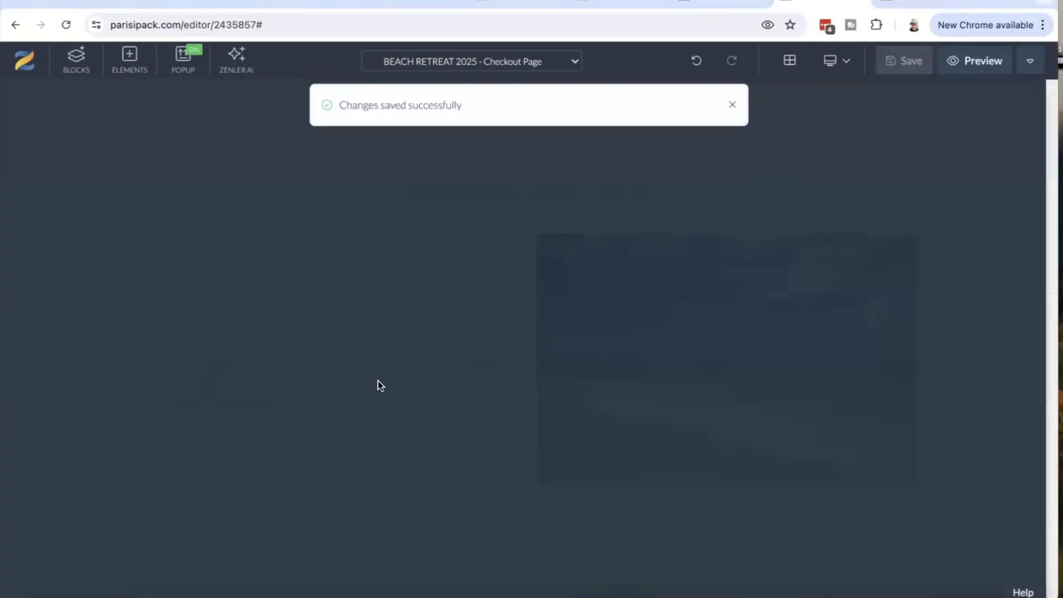
Shrink the beach image beside the description proportionally and save the page.
scroll(697, 378, "down", 2)
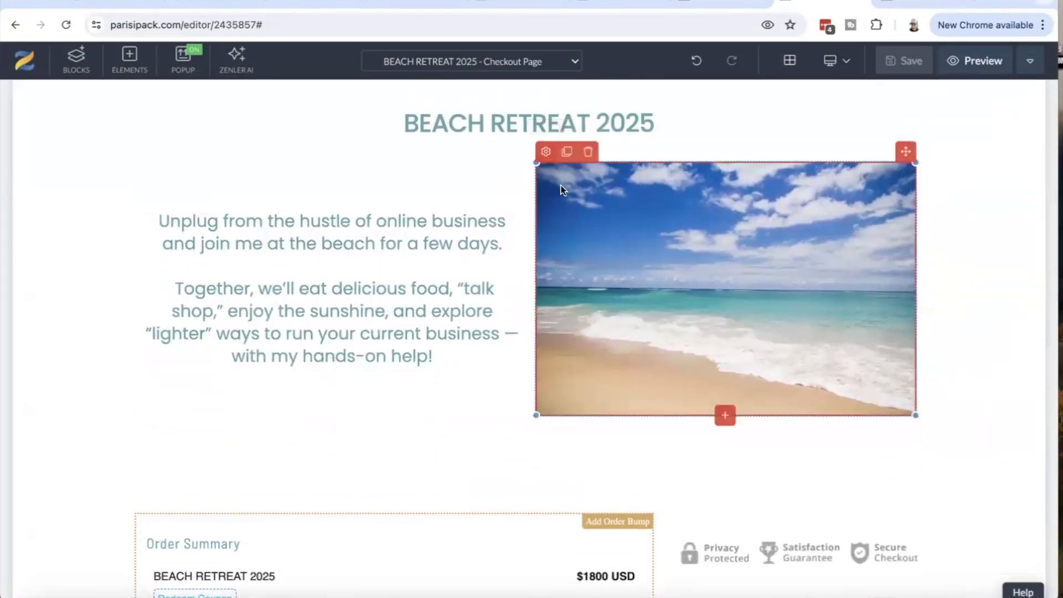
left_click_drag(535, 165, 558, 218)
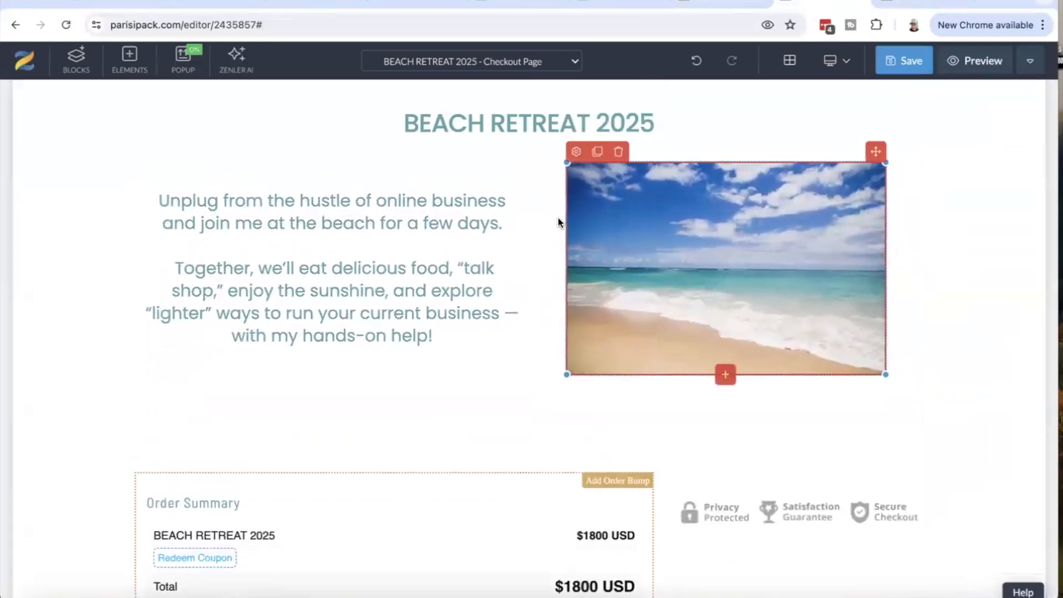
left_click(904, 65)
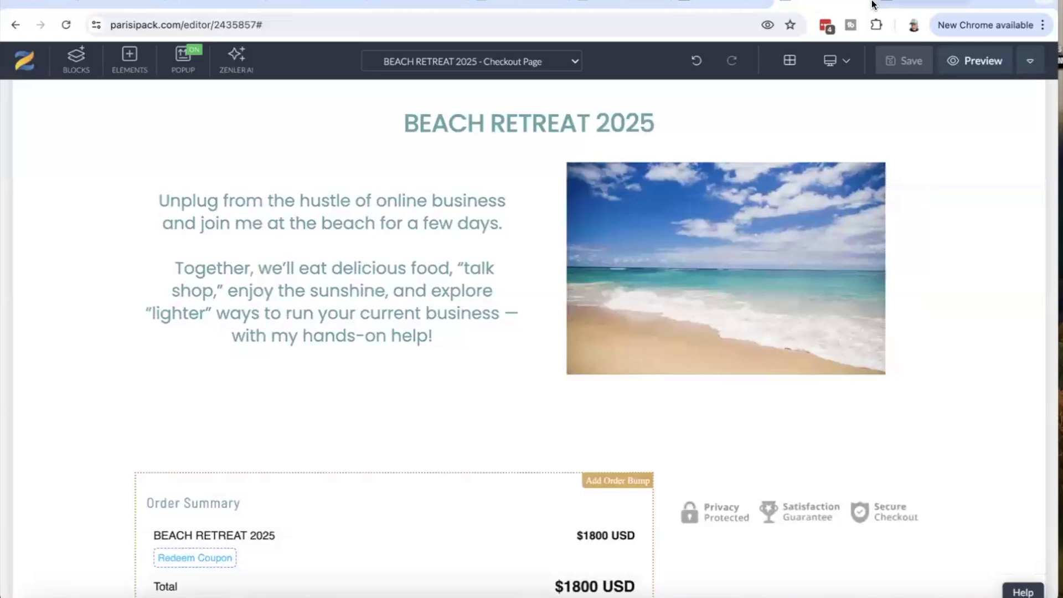
Copy the terms and no-refund notice beginning "By clicking "BUY"" from the PACK BEACH RETREAT preview page.
left_click(884, 5)
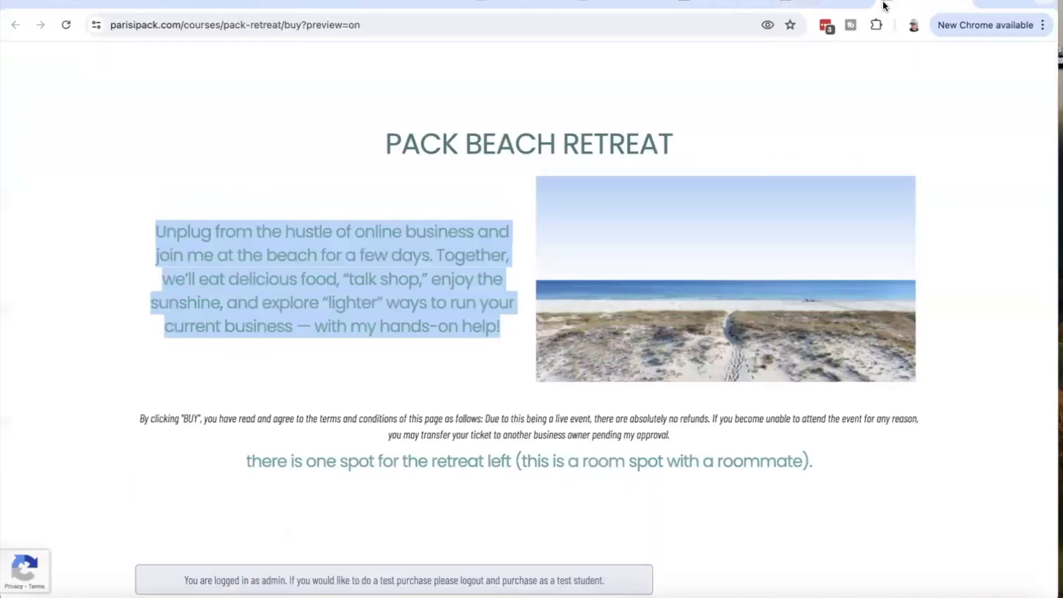
left_click(457, 366)
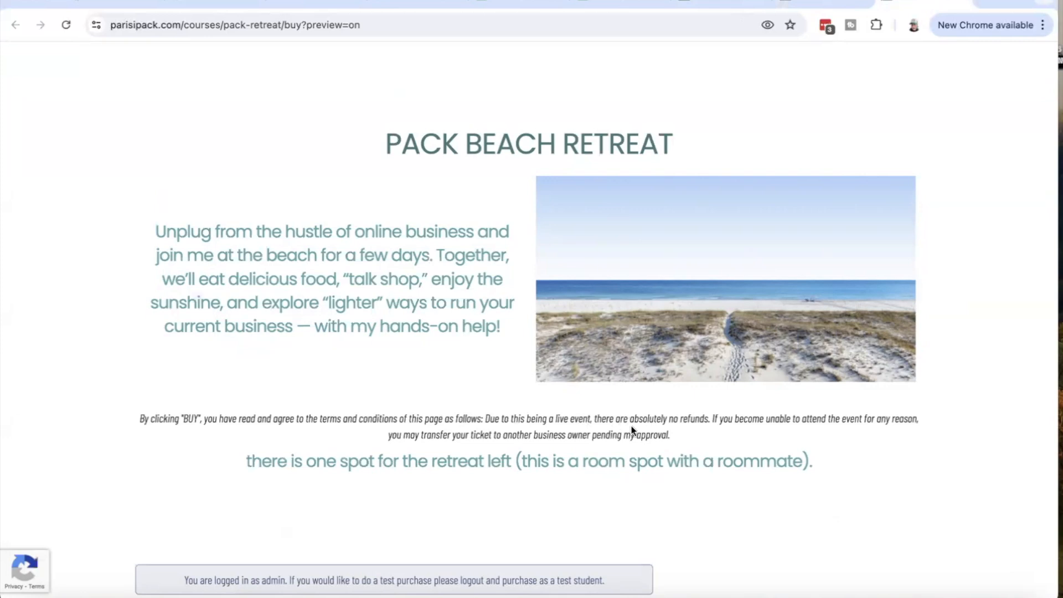
scroll(598, 472, "down", 3)
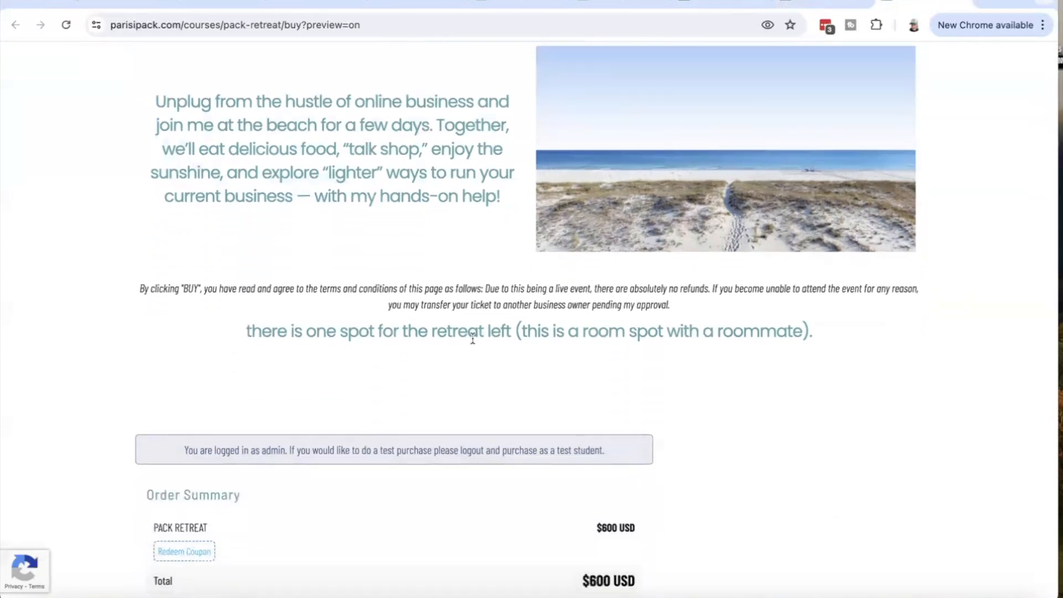
scroll(499, 365, "up", 3)
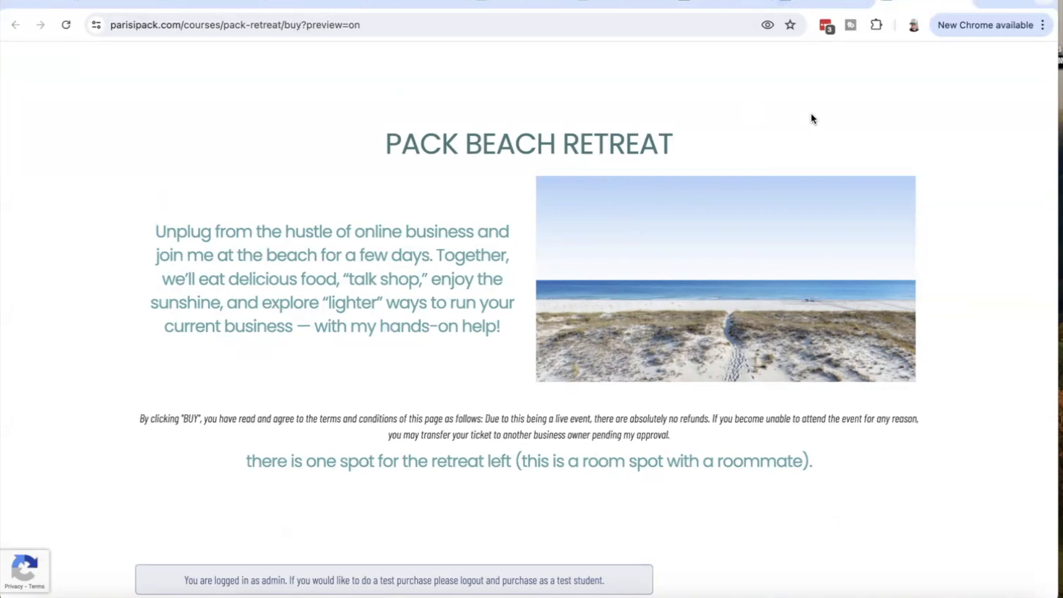
left_click_drag(698, 436, 122, 426)
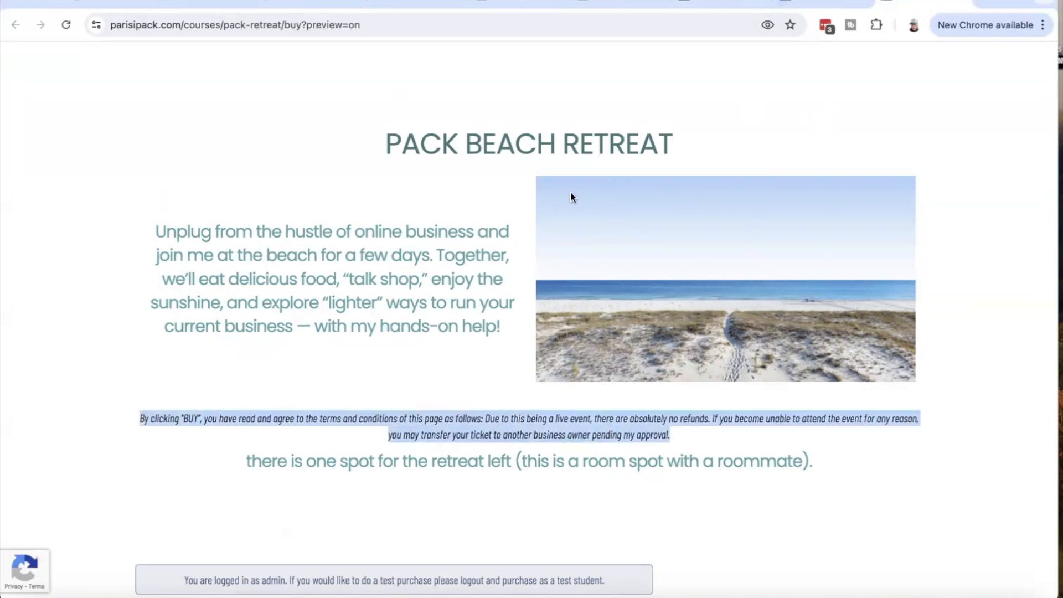
Add a full-width, single-column row below the description and beach image on the BEACH RETREAT 2025 checkout page.
left_click(807, 3)
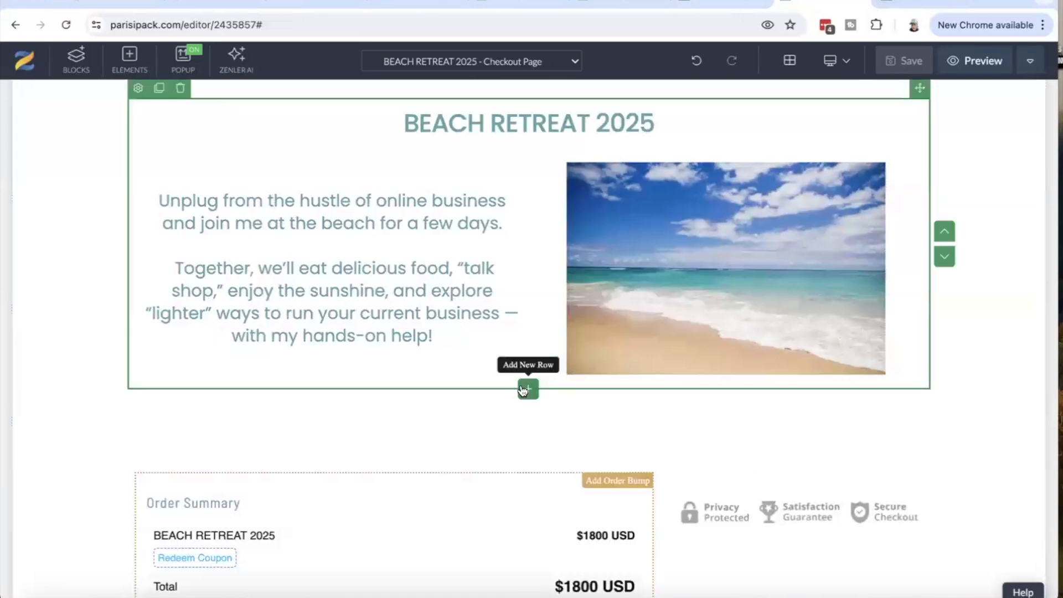
left_click(528, 392)
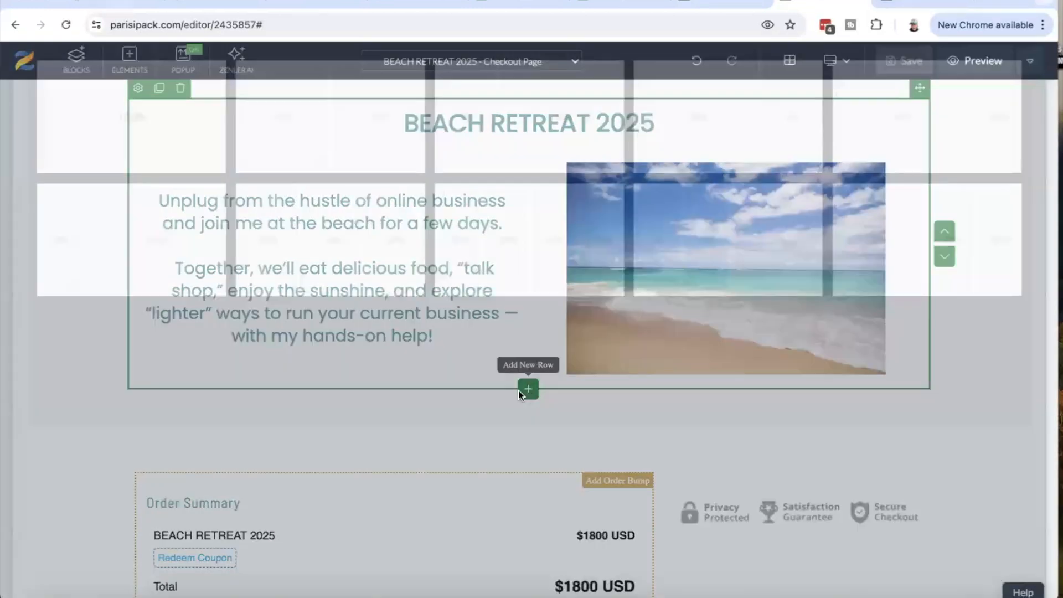
left_click(133, 198)
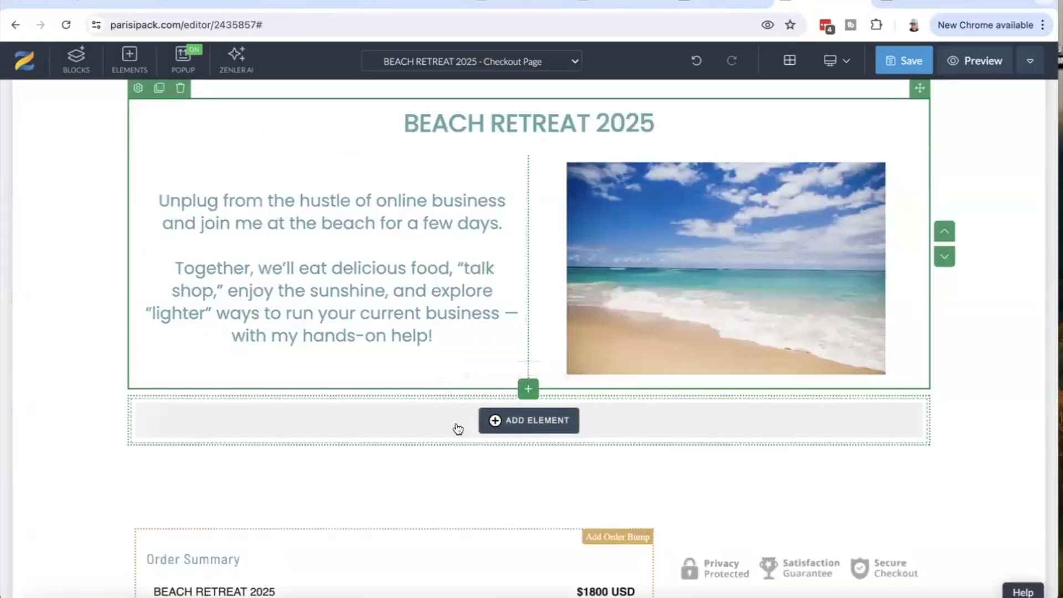
Add a Heading 3 element to the new row and replace its text with the copied terms and no-refund notice.
left_click(495, 422)
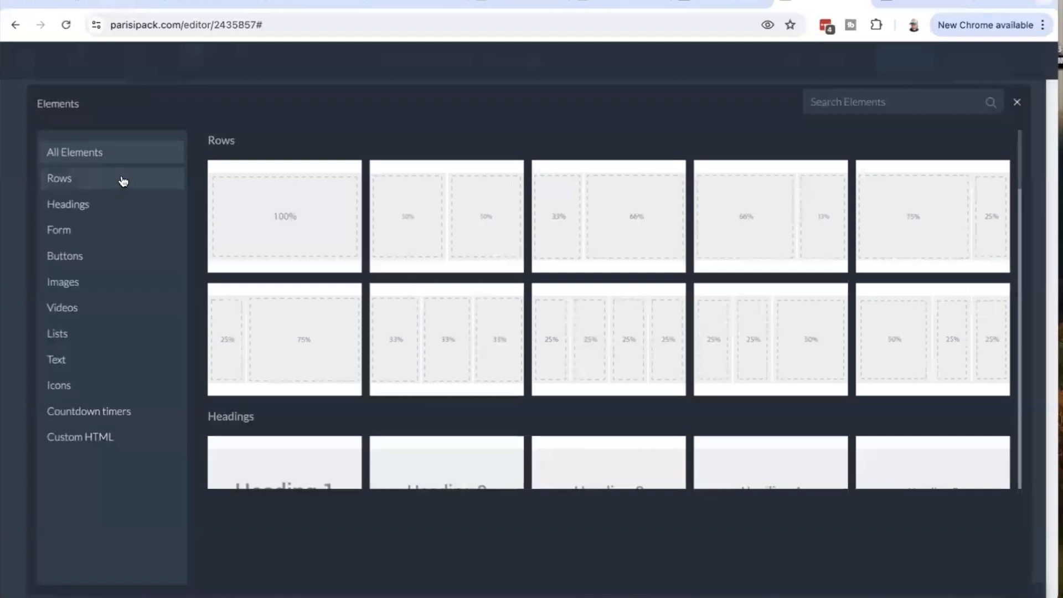
left_click(122, 182)
left_click(104, 208)
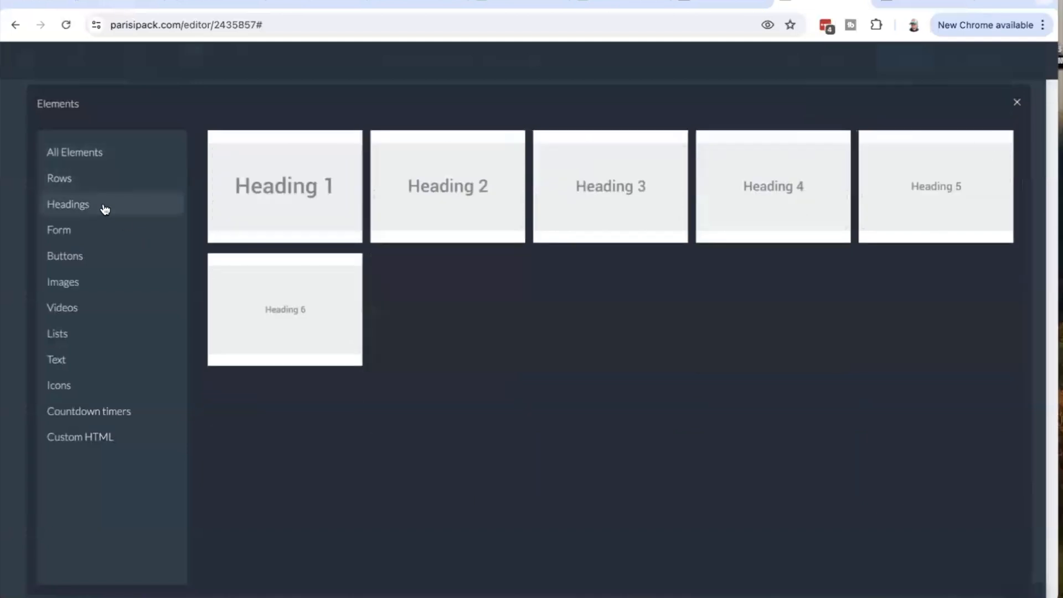
left_click(631, 194)
triple_click(559, 414)
type("By clicking \"BUY\", you have read and agree to the terms and conditions of this page as follows: Due to this being a live event, there are absolutely no refunds. If you become unable to attend the event for any reason, you may transfer your ticket to another business owner pending my approval.")
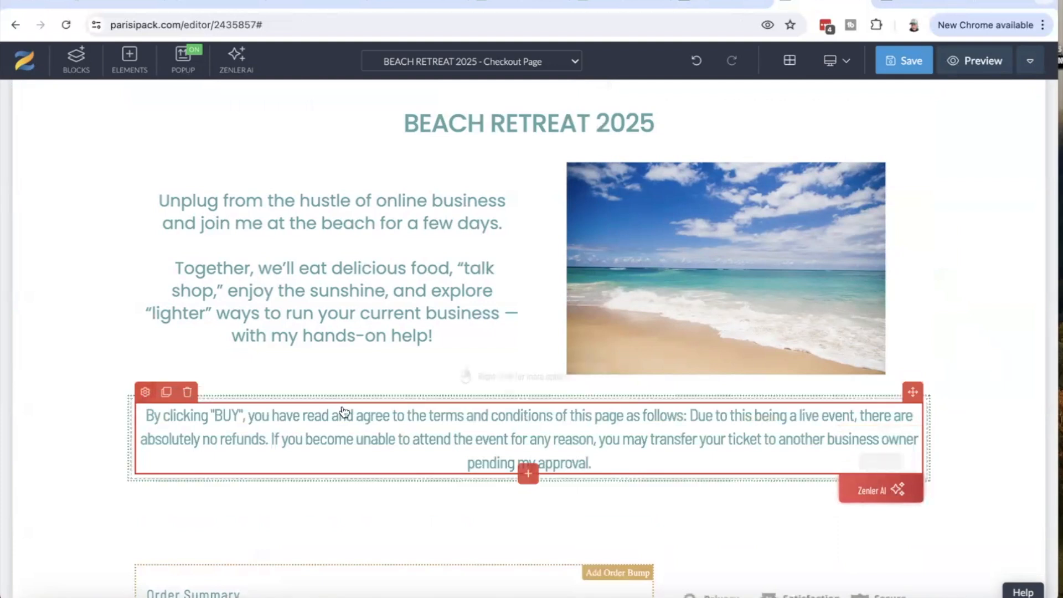
Change the terms notice's text color to a light gray in its style settings.
left_click(145, 392)
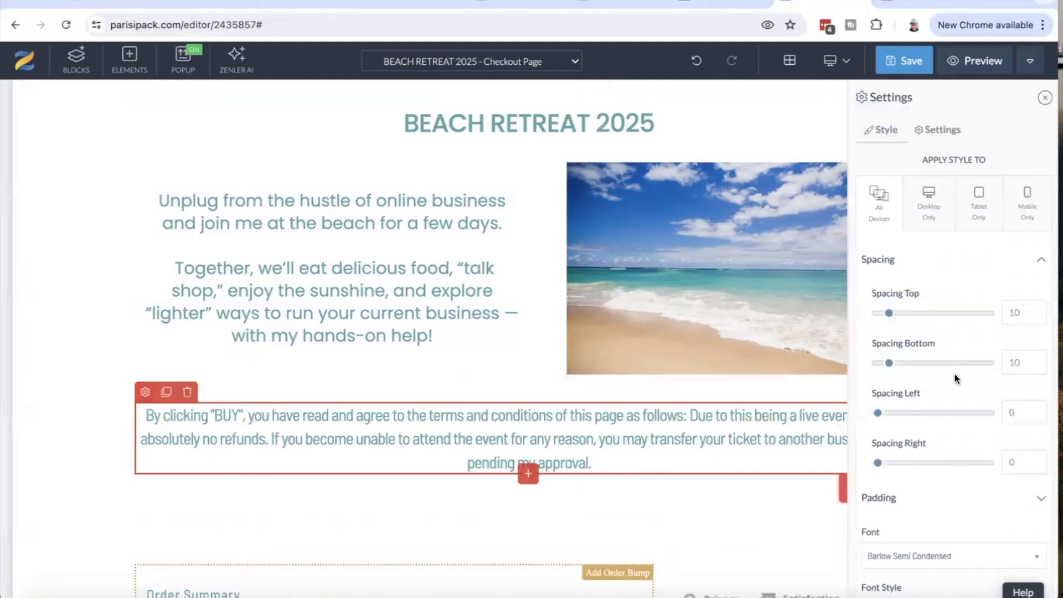
scroll(954, 374, "down", 5)
left_click(968, 422)
left_click(855, 454)
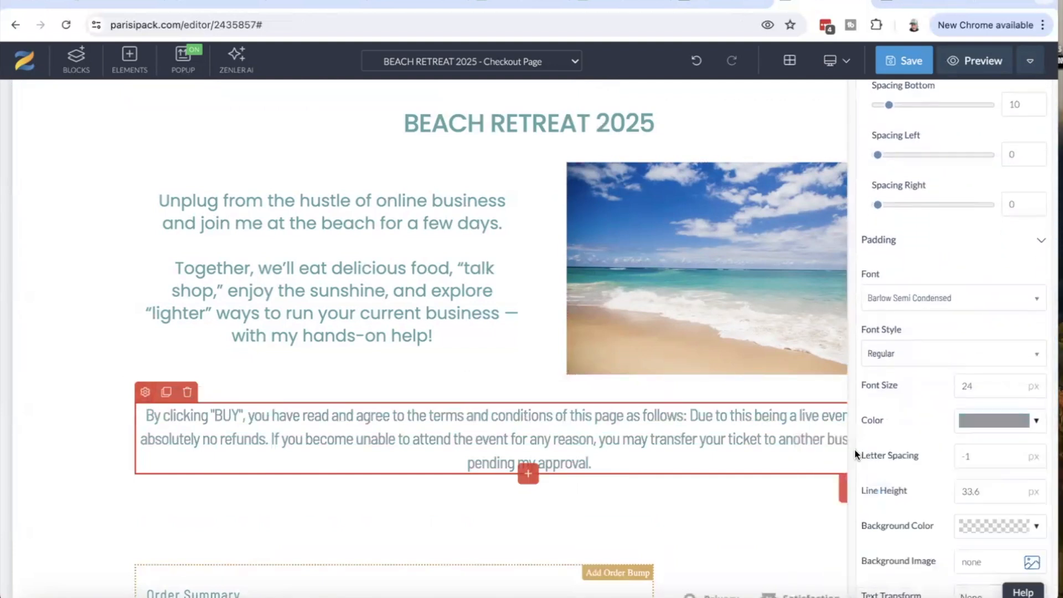
left_click(984, 422)
left_click(865, 449)
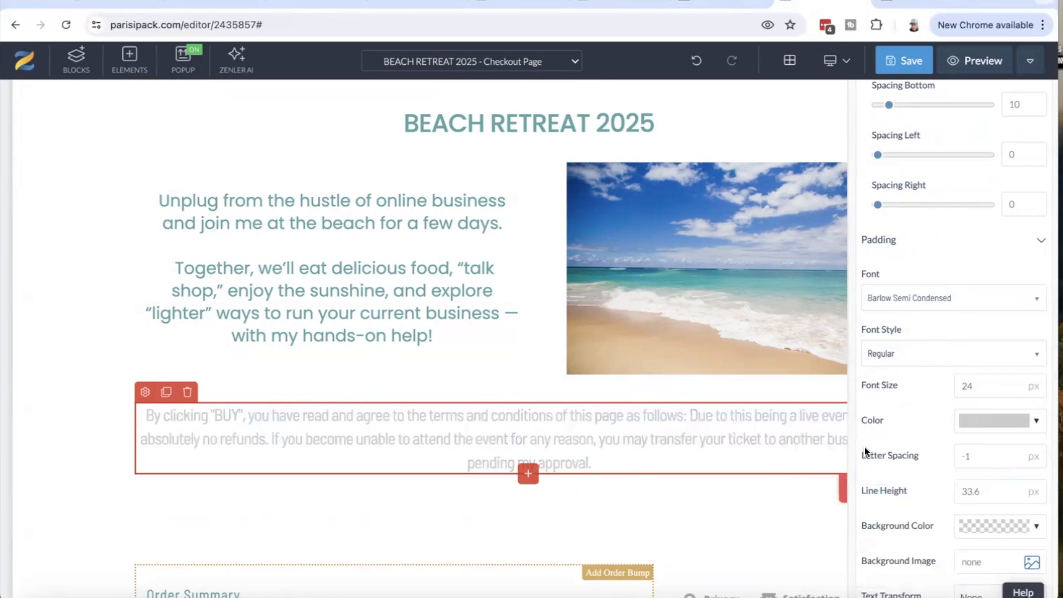
Reduce the terms notice's font size to 18 px.
left_click(1012, 389)
left_click(1011, 390)
left_click(1011, 389)
left_click(1012, 390)
left_click(1012, 390)
left_click(1012, 389)
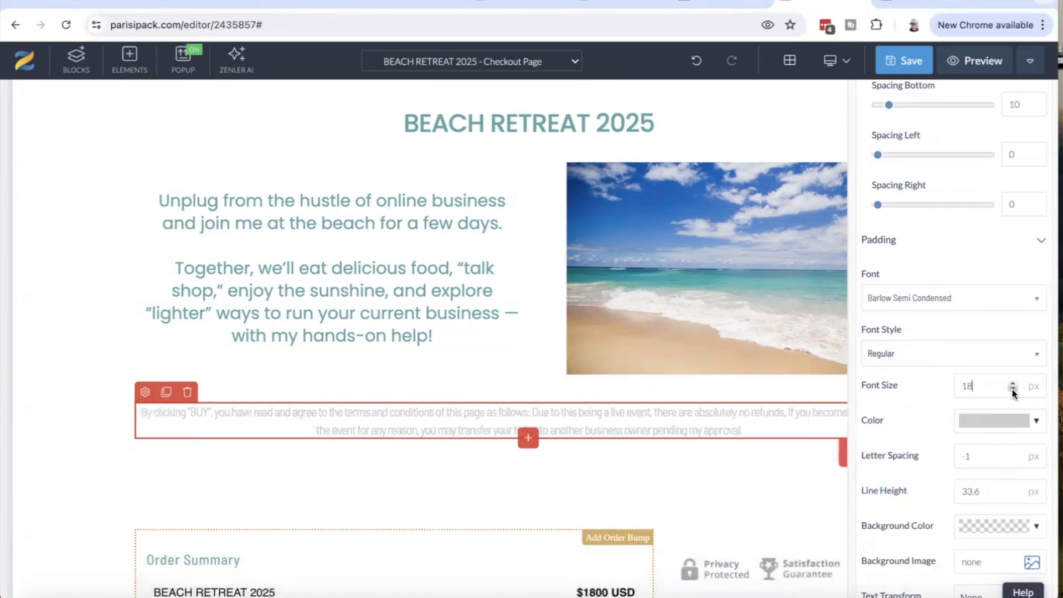
Darken the terms notice's text color to the gray #a5a5a5.
left_click(1022, 421)
left_click(855, 449)
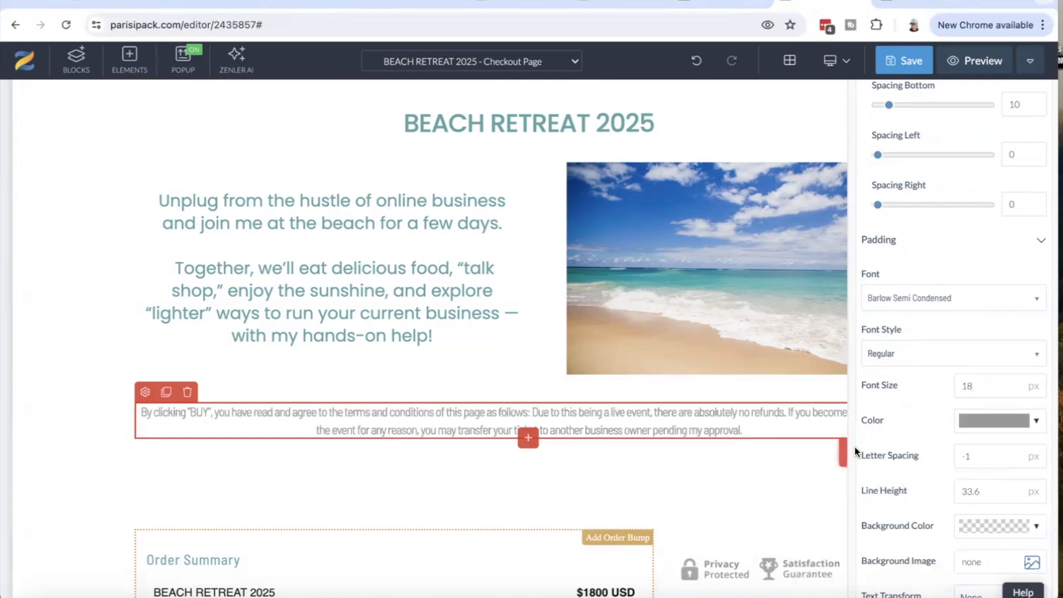
left_click(984, 431)
mouse_move(931, 483)
left_mouse_down()
mouse_move(939, 478)
mouse_move(924, 472)
left_mouse_up()
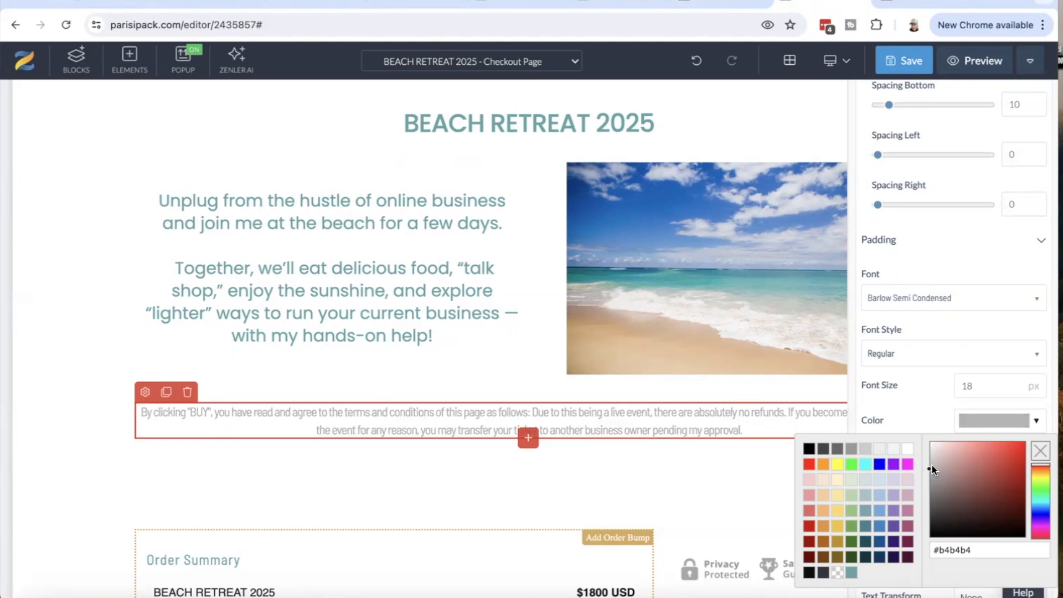
left_click_drag(930, 473, 930, 481)
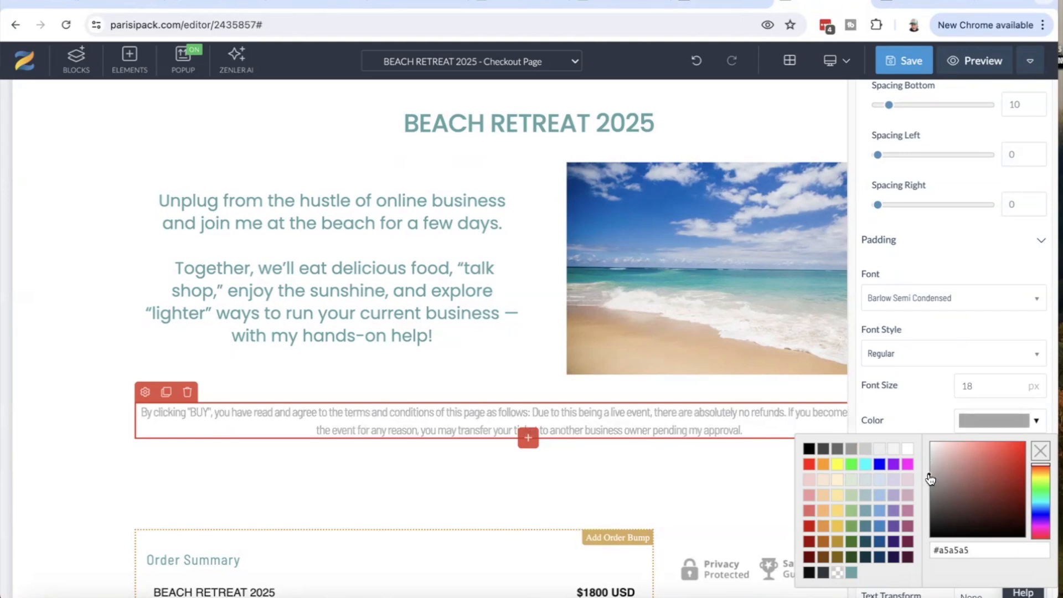
left_click(917, 408)
Set the terms notice's font size to 17 px.
left_click(1012, 390)
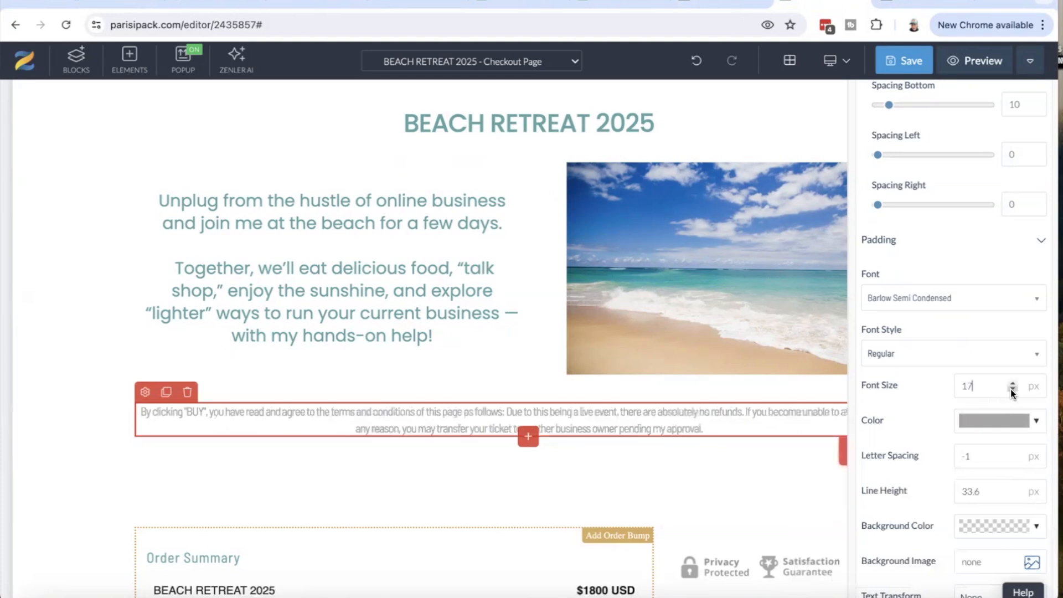
left_click(1011, 390)
left_click(1010, 380)
Set the terms notice's left padding to 60, increase its right padding to match, and save the page.
left_click(918, 247)
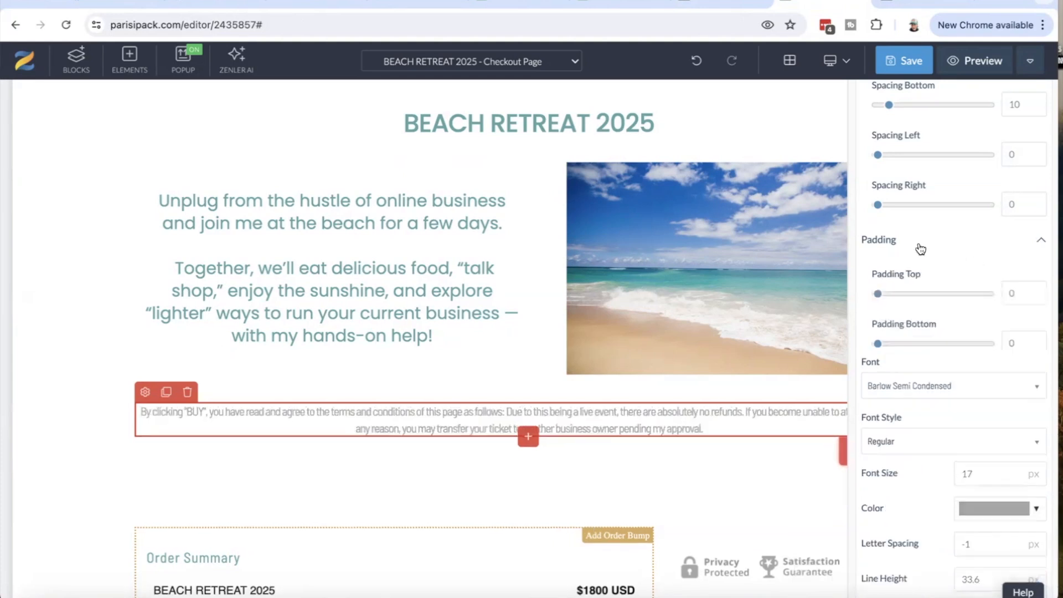
left_click_drag(878, 393, 944, 395)
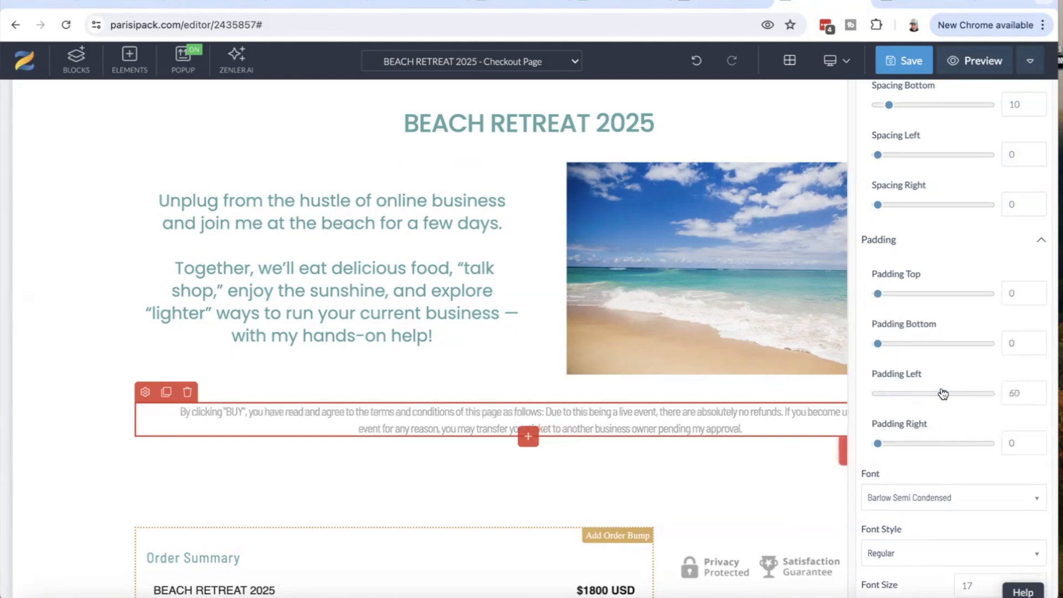
left_click_drag(878, 444, 943, 446)
left_click(906, 62)
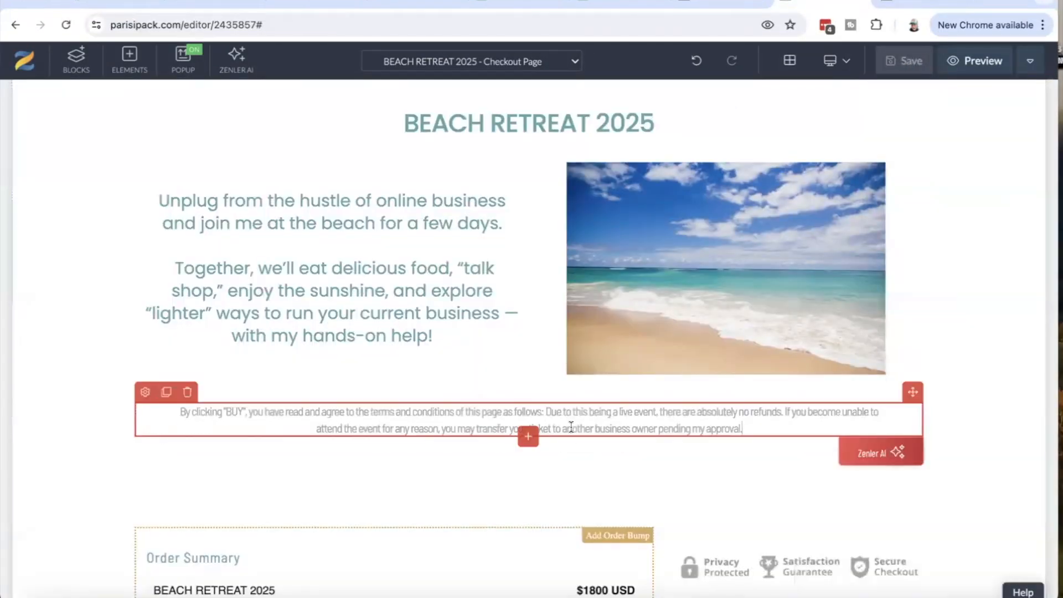
Add a 100% width row below the terms notice and place a Heading 2 element in it.
left_click(529, 436)
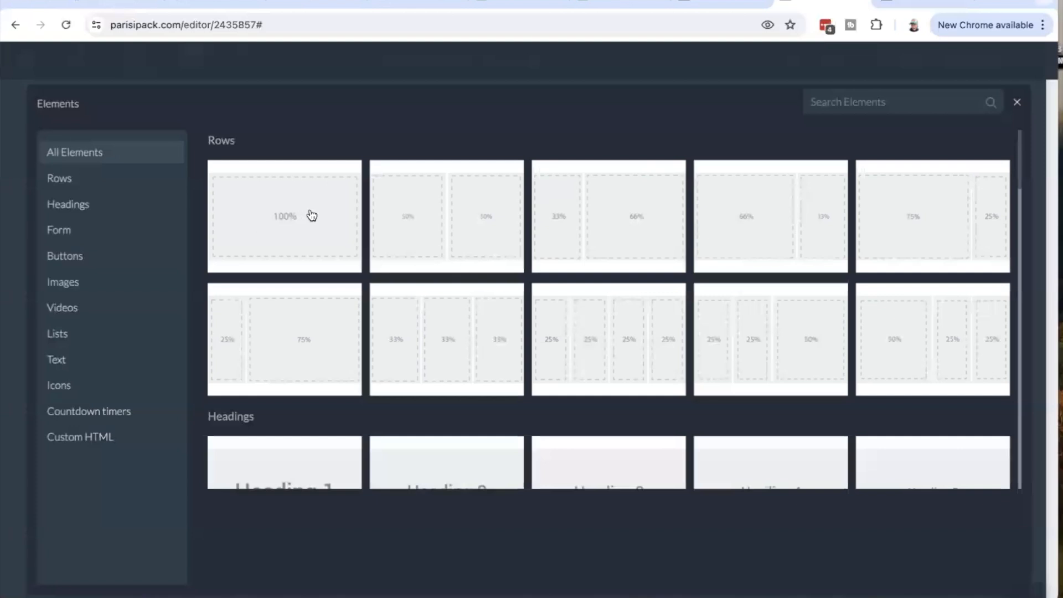
left_click(287, 223)
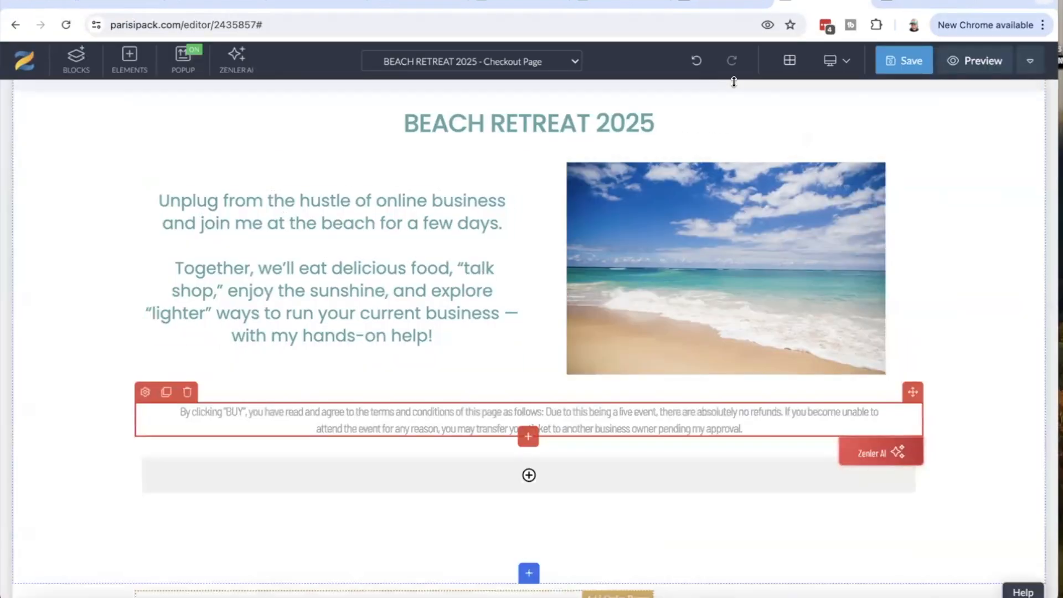
left_click(526, 474)
left_click(124, 212)
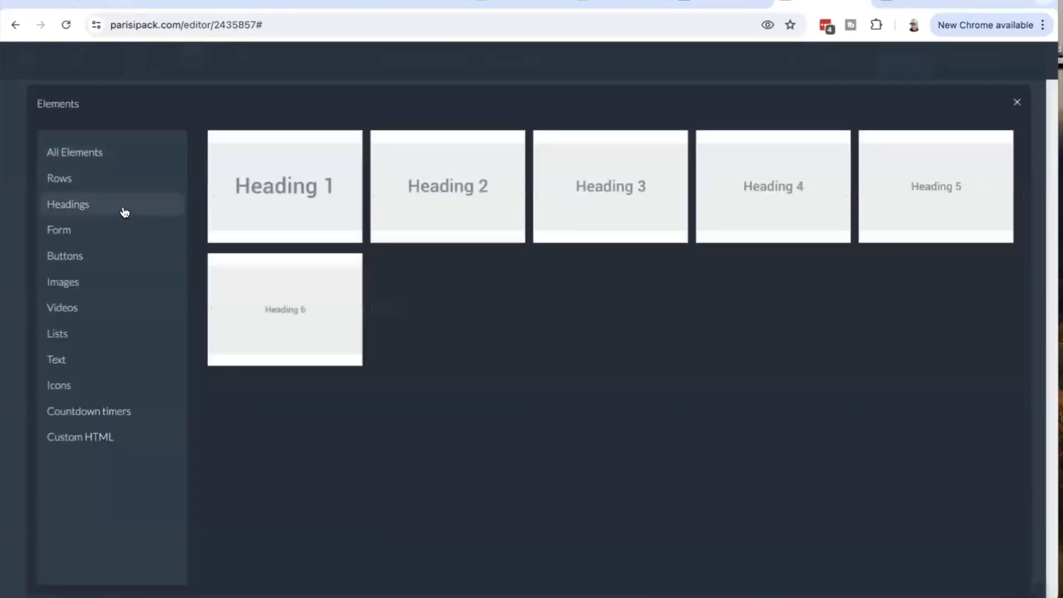
left_click(456, 207)
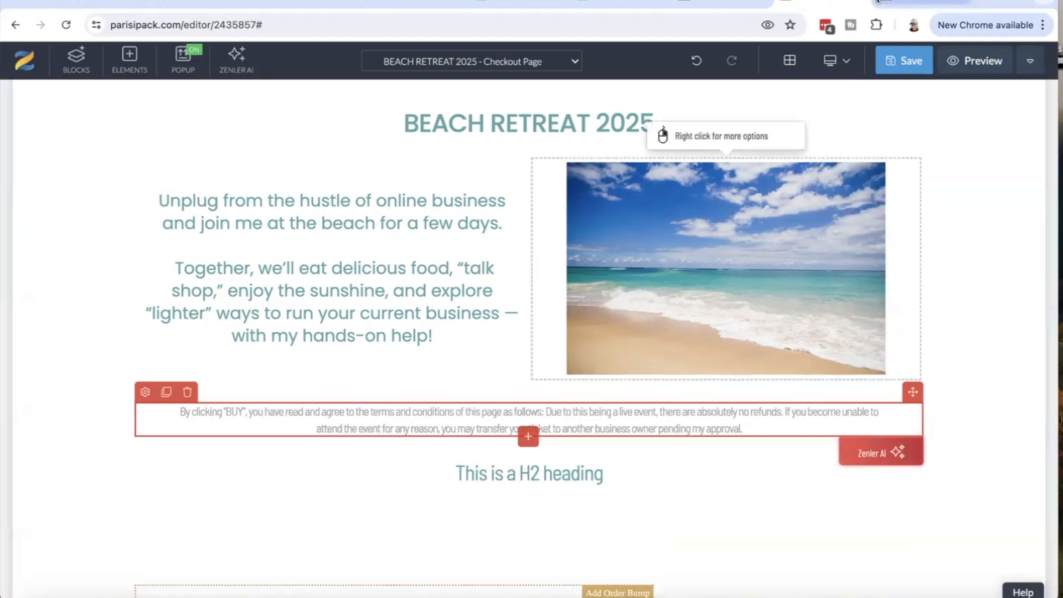
Copy the line "there is one spot for the retreat left (this is a room spot with a roommate)." from the PACK BEACH RETREAT preview page.
left_click(884, 2)
left_click(545, 491)
left_click_drag(811, 458, 242, 459)
key("ctrl+c")
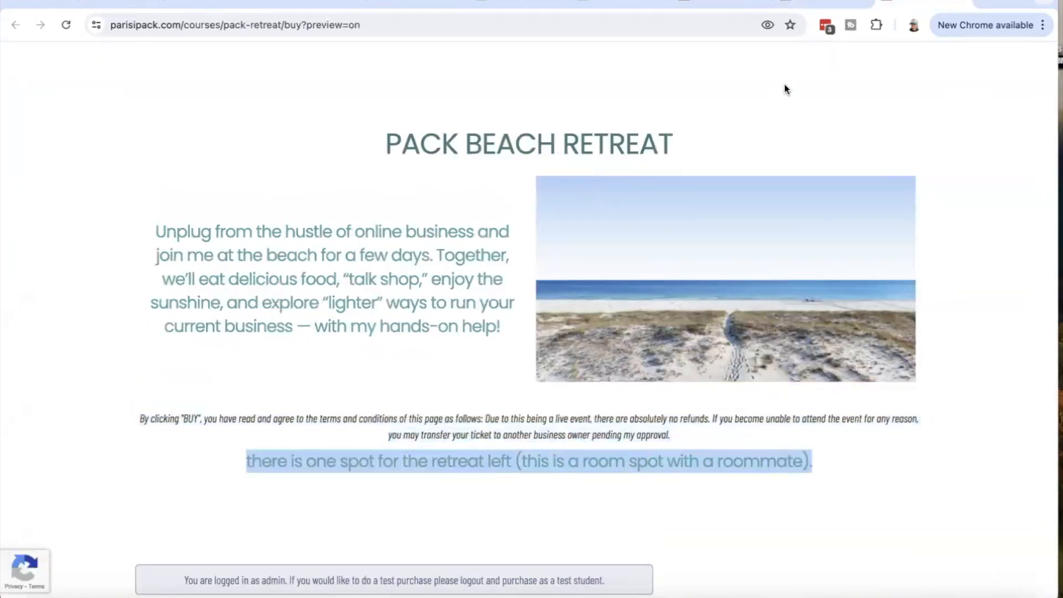
Replace the H2 placeholder text on the BEACH RETREAT 2025 checkout page with the copied remaining-spot line.
left_click(823, 3)
triple_click(517, 474)
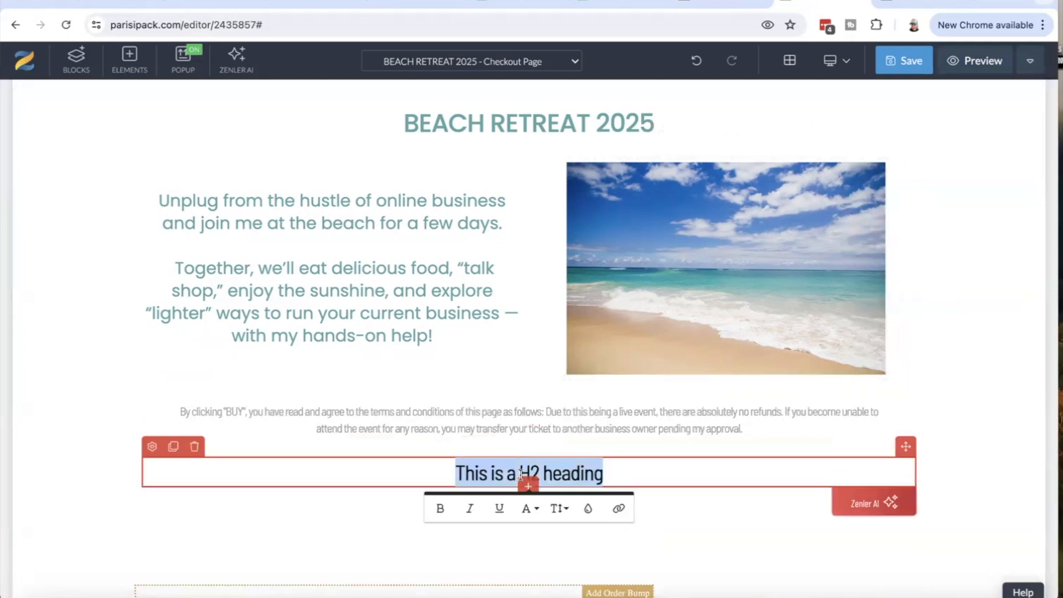
key("ctrl+v")
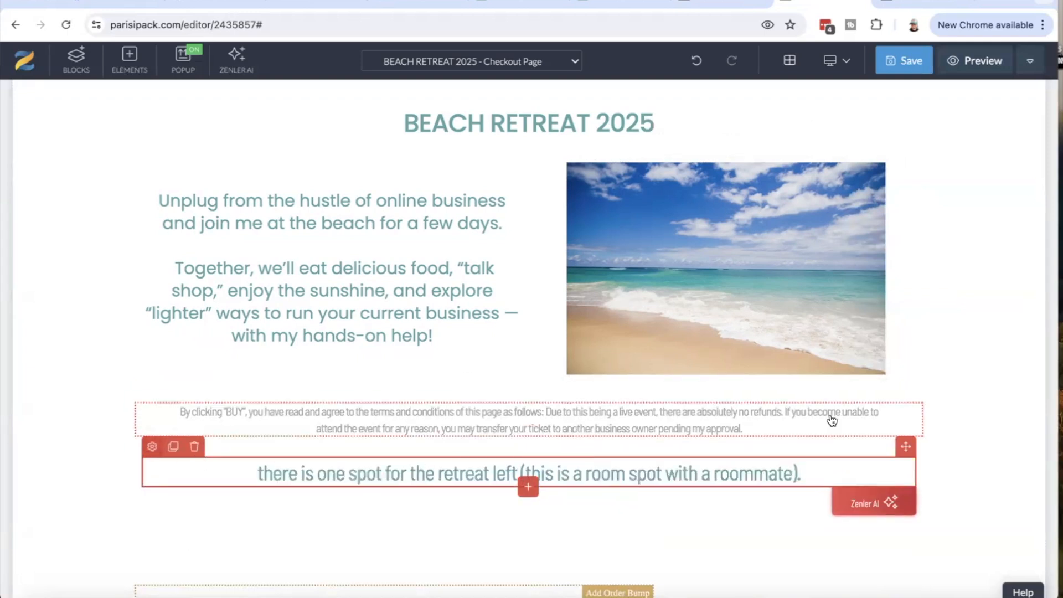
Change the availability line's font to Poppins and reduce its font size.
left_click(153, 447)
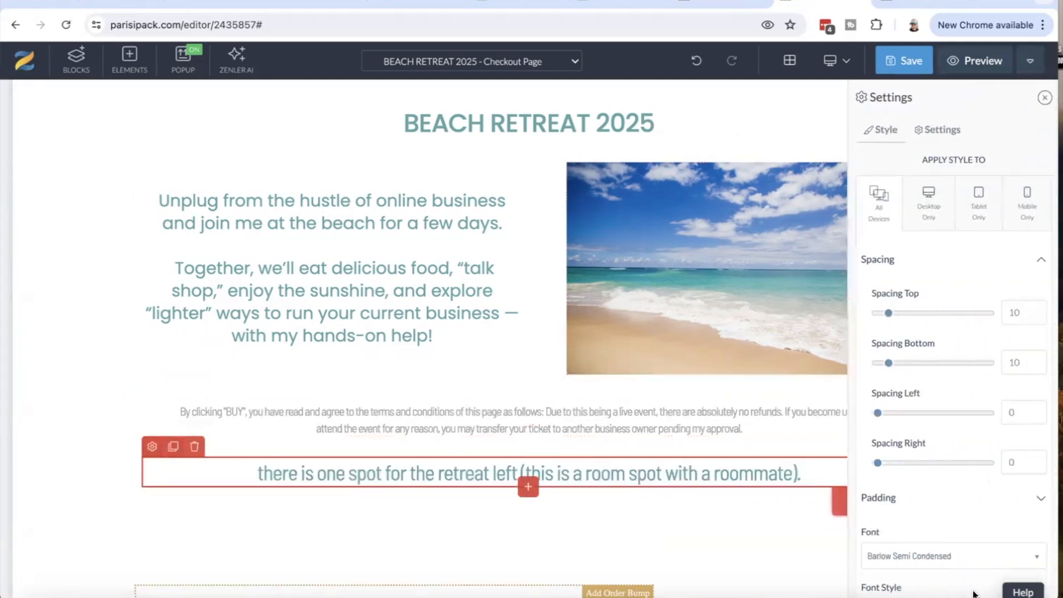
left_click(971, 556)
type("pop")
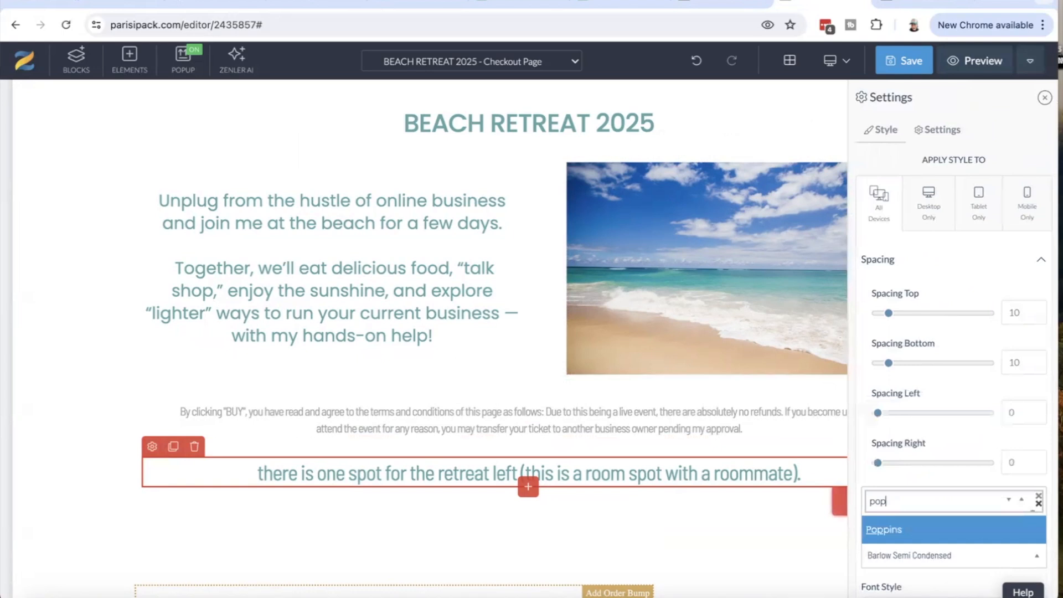
left_click(951, 530)
scroll(951, 498, "down", 6)
left_click(1011, 403)
left_click(1011, 298)
left_click(1011, 298)
left_click(1011, 299)
left_click(1011, 299)
left_click(1012, 298)
Remove the roommate note in parentheses from the availability line and end the sentence with an exclamation mark.
left_click_drag(825, 471, 521, 477)
key("BackSpace")
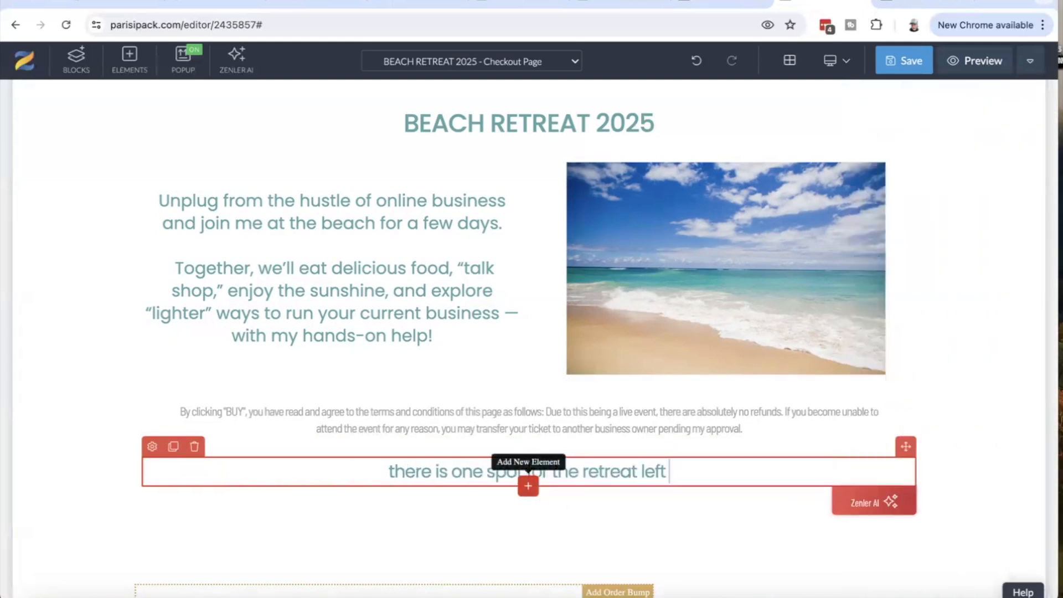
type("!")
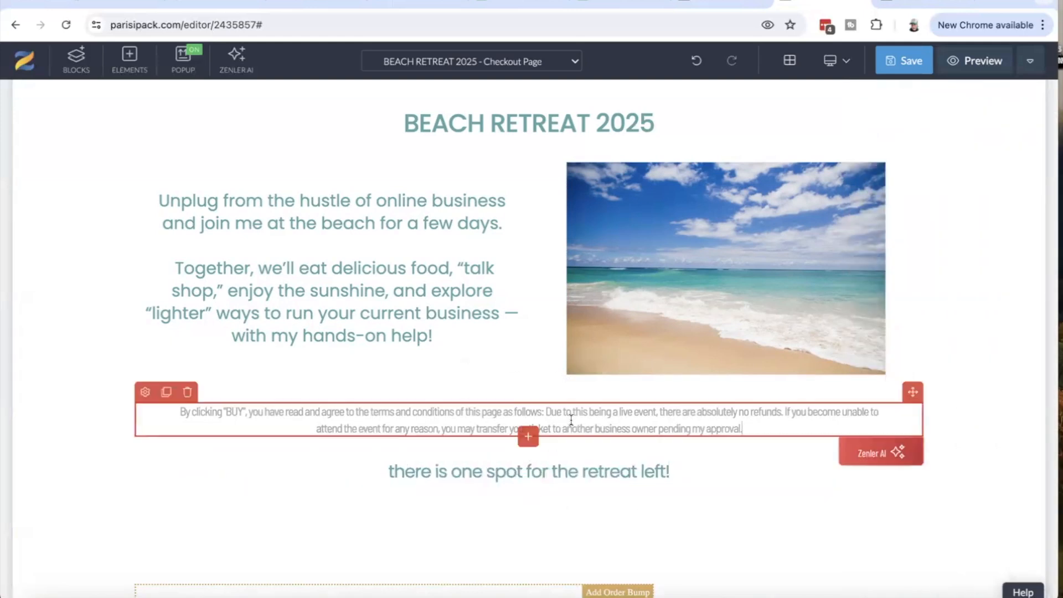
Change the font of the terms notice above the availability line to Poppins.
left_click(145, 392)
scroll(888, 404, "down", 3)
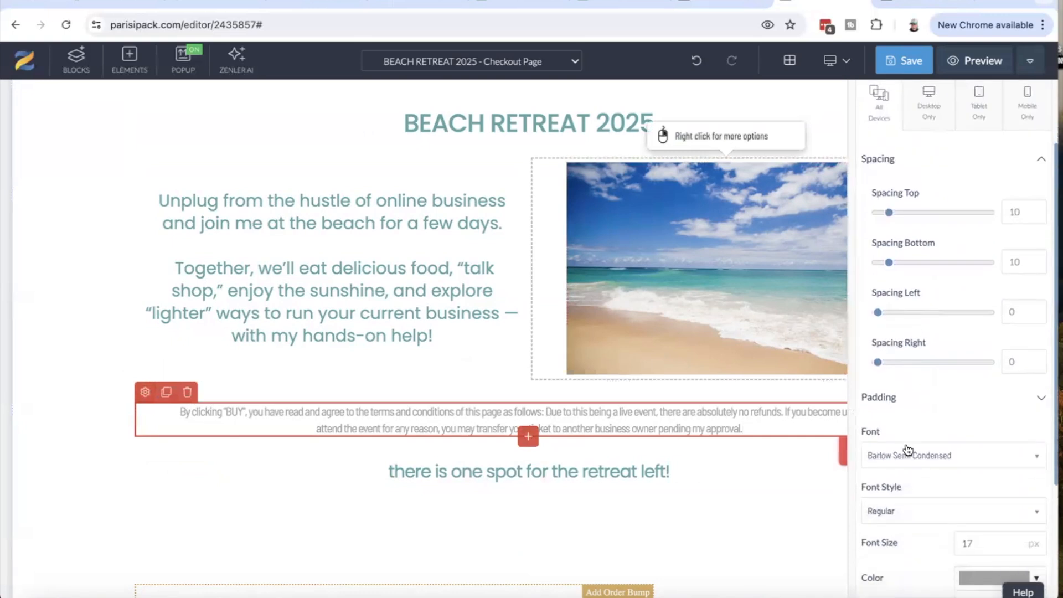
left_click(908, 452)
type("pop")
left_click(934, 438)
scroll(932, 413, "down", 5)
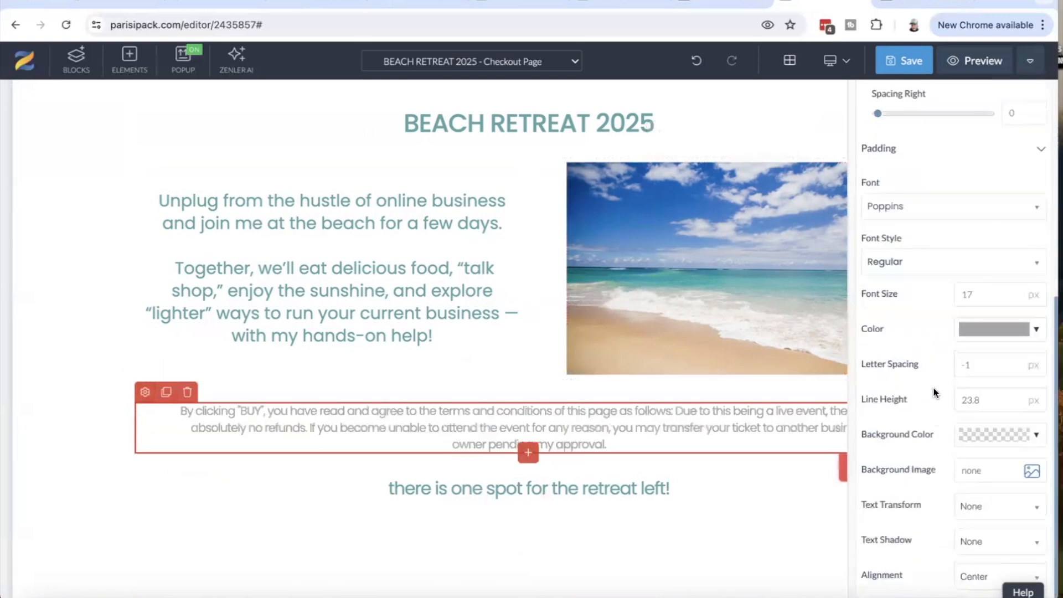
Set the terms notice's font size to 15 px, adjust its line height, and save the page.
left_click(1012, 299)
left_click(1012, 297)
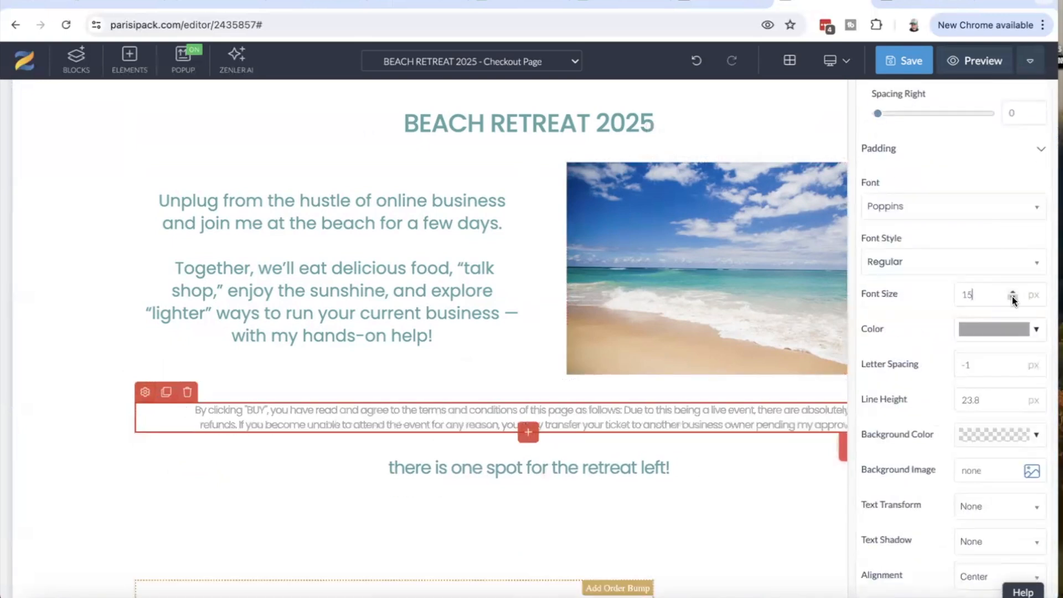
left_click(1013, 403)
left_click(1013, 403)
left_click(1012, 403)
left_click(908, 60)
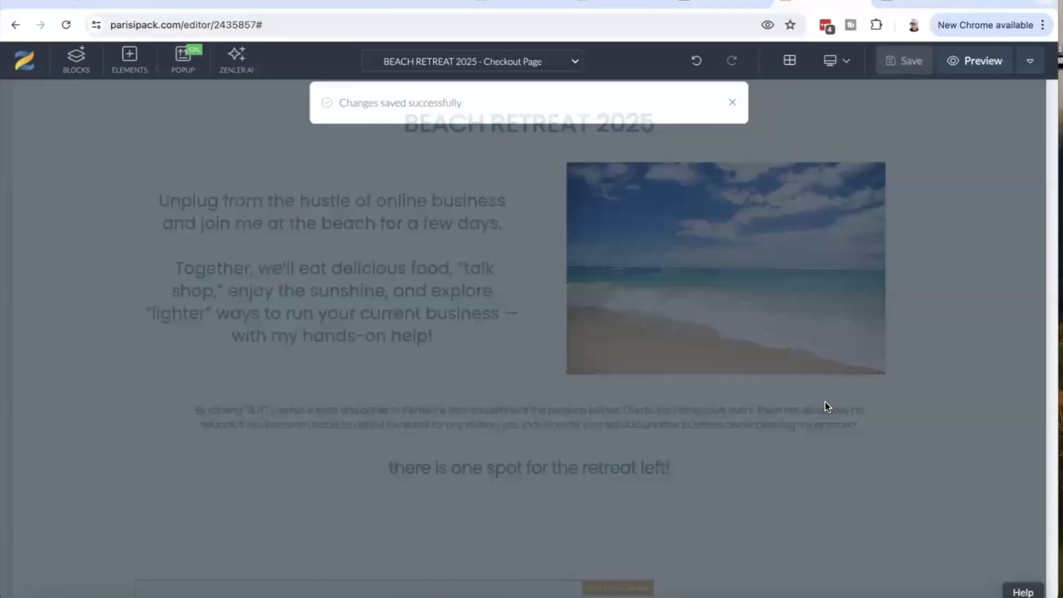
Reduce the empty space between the availability line and the order summary, and save the checkout page.
scroll(956, 335, "down", 5)
scroll(956, 335, "up", 8)
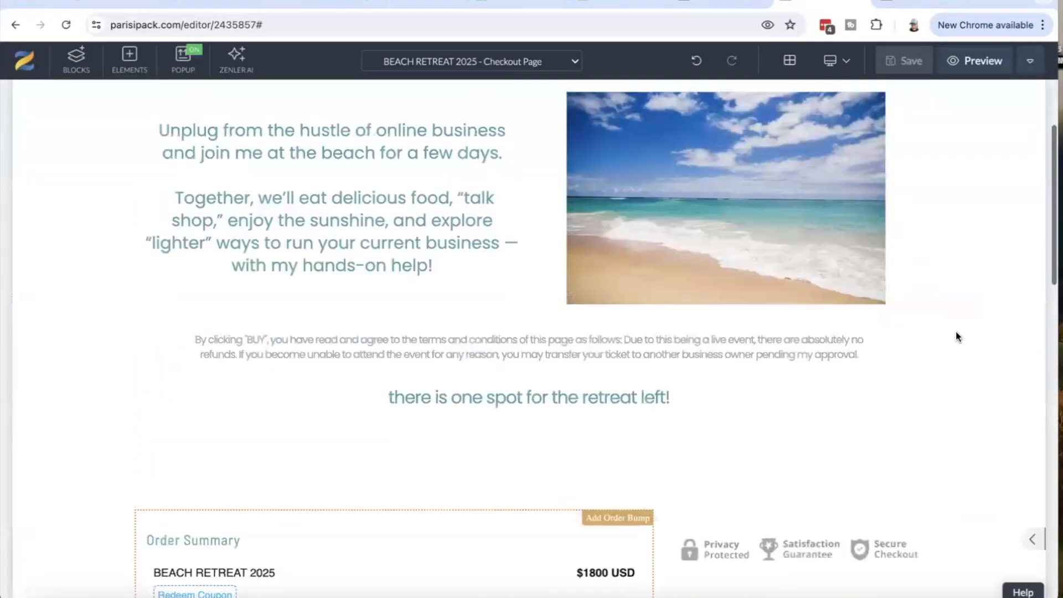
scroll(868, 190, "down", 3)
scroll(868, 190, "down", 2)
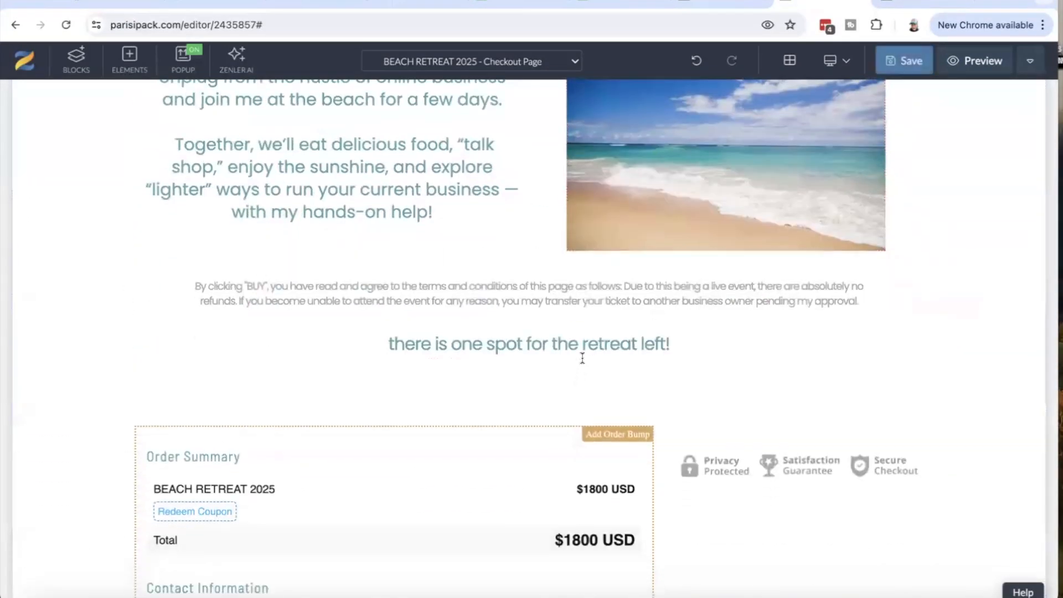
left_click(914, 59)
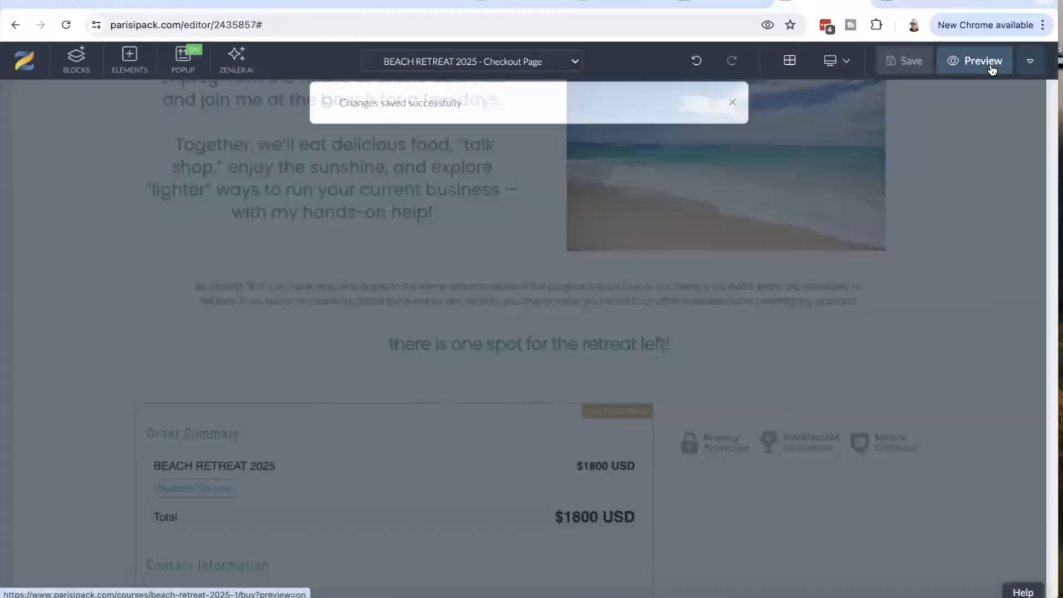
Preview the checkout page and review its layout from the heading through the order summary and payment section.
left_click(993, 66)
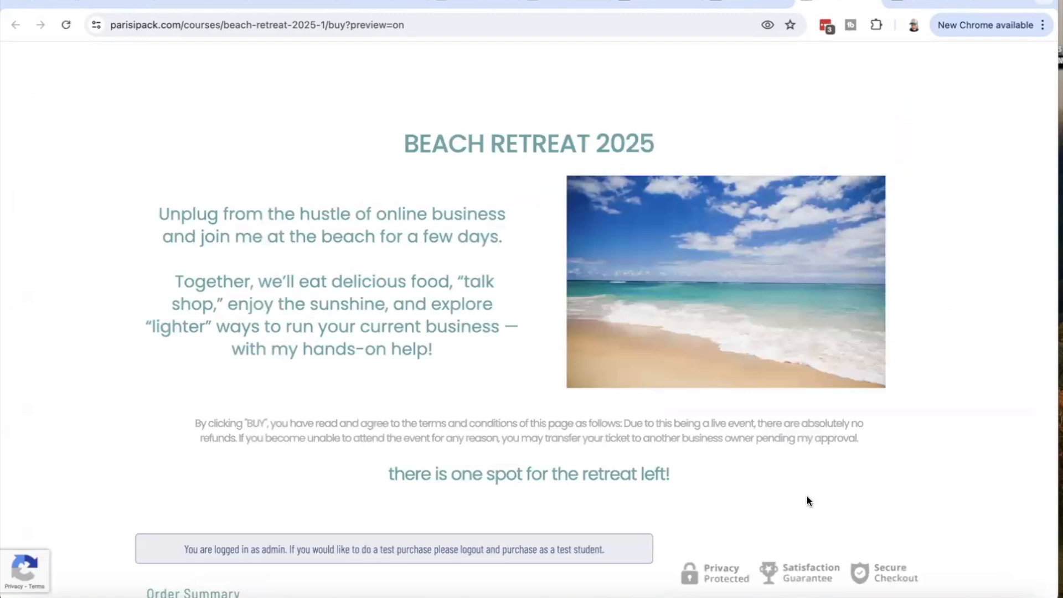
scroll(805, 496, "down", 3)
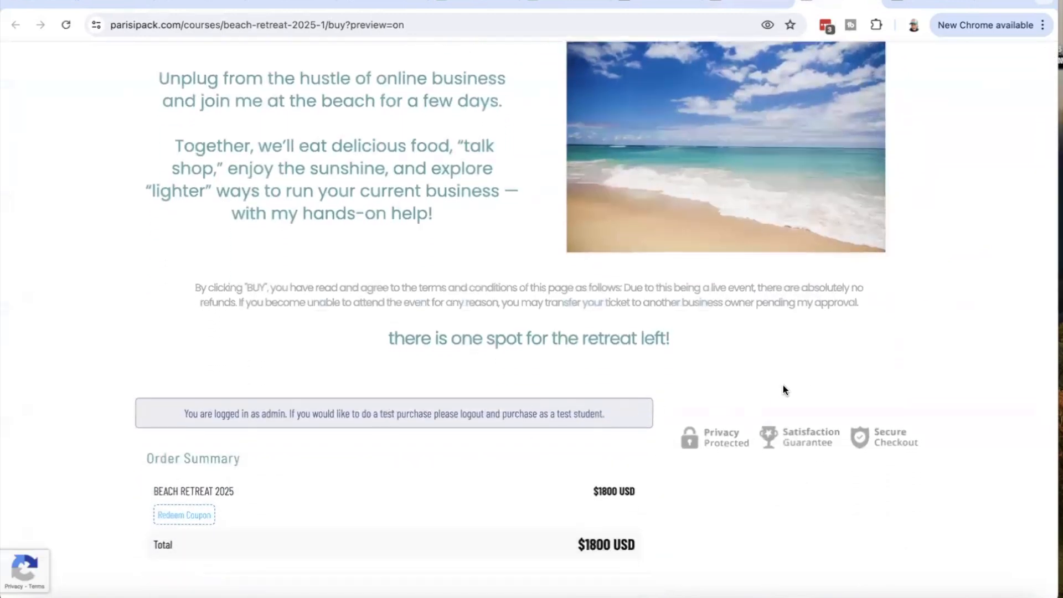
scroll(783, 389, "up", 2)
scroll(783, 390, "down", 4)
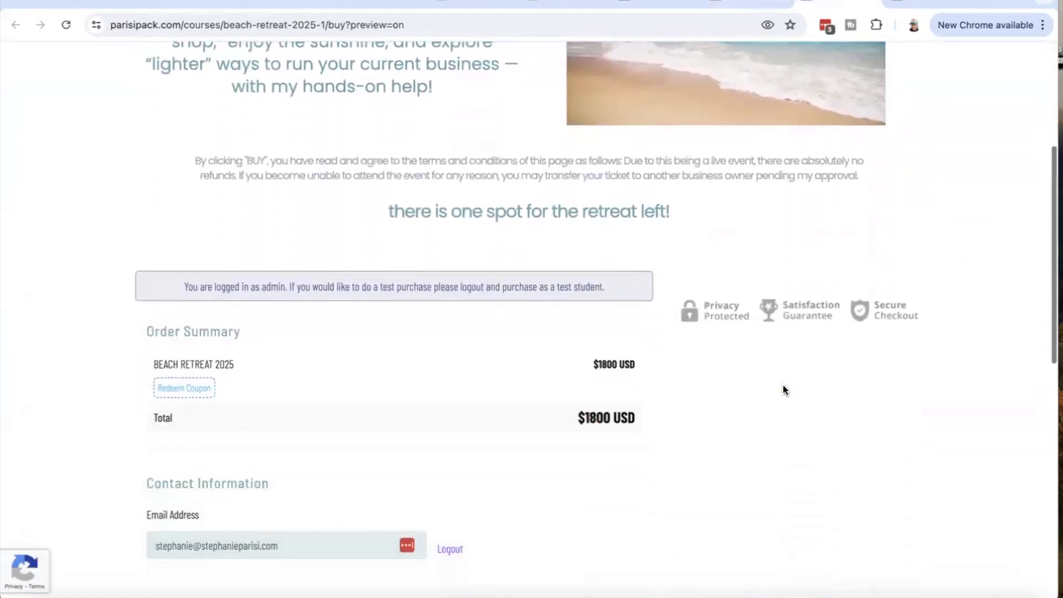
scroll(782, 387, "down", 10)
scroll(783, 387, "up", 4)
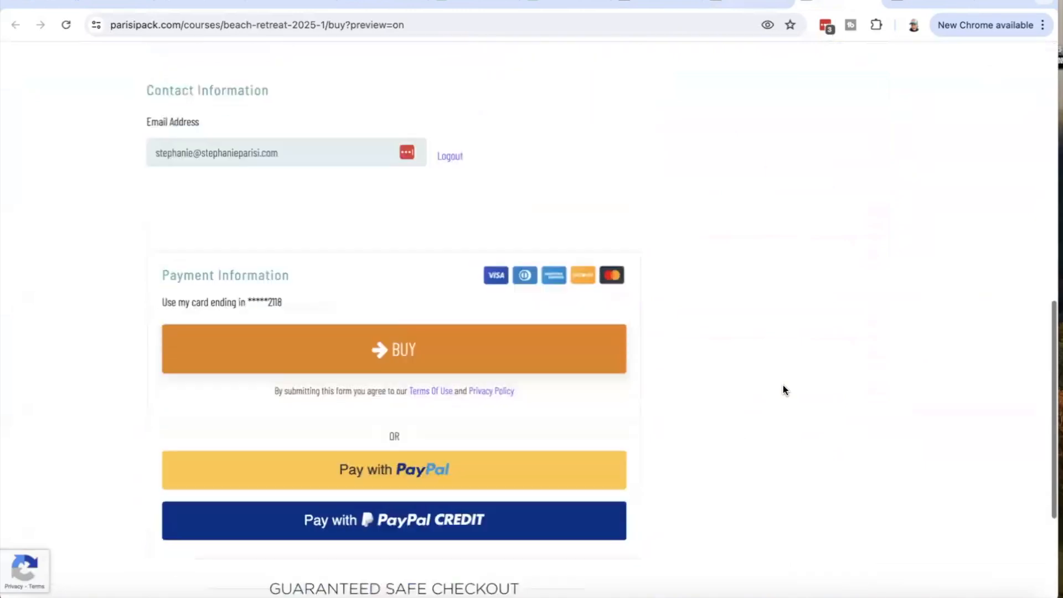
scroll(783, 384, "up", 12)
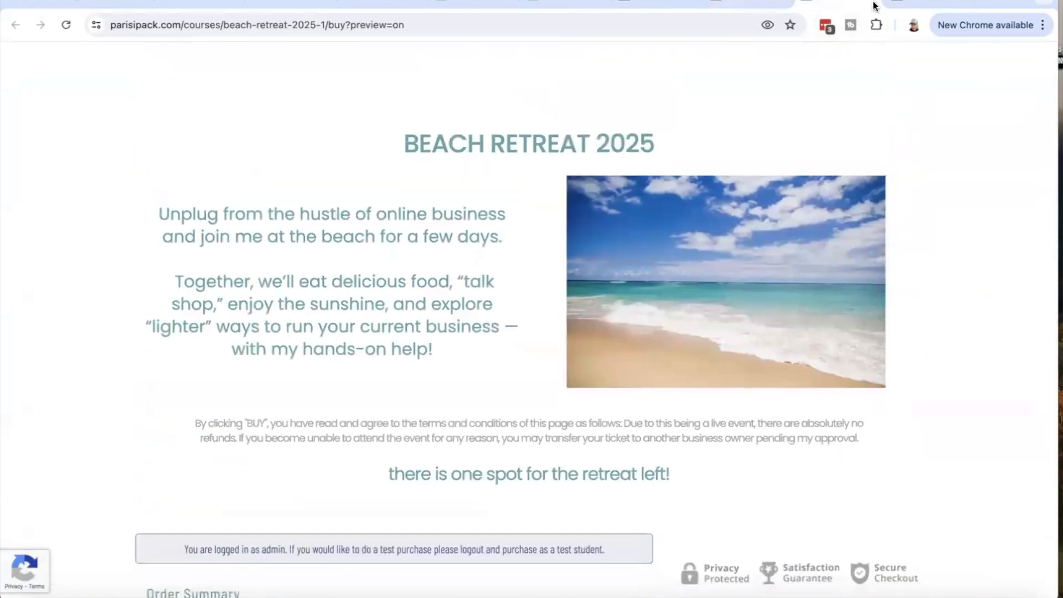
Return to the page editor, open the BEACH RETREAT 2025 Thankyou Page, and delete its site header.
left_click(871, 1)
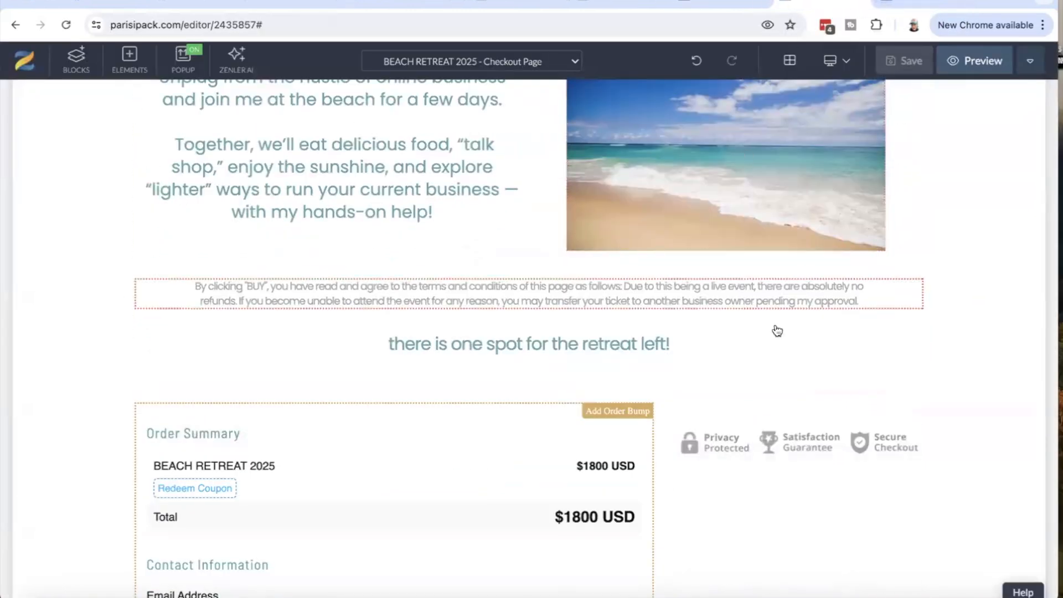
scroll(774, 330, "up", 3)
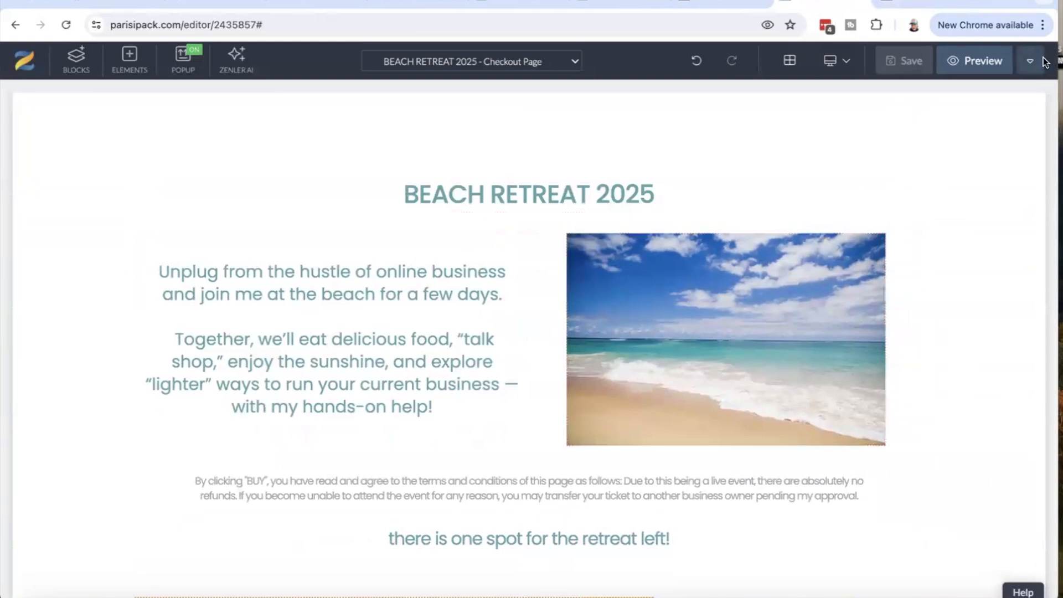
left_click(574, 62)
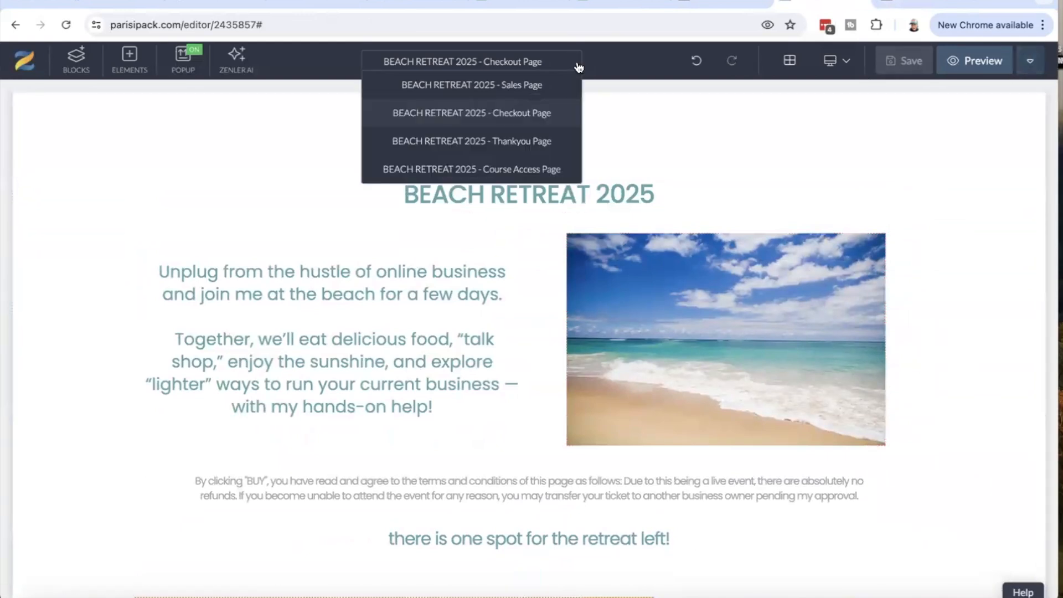
left_click(533, 147)
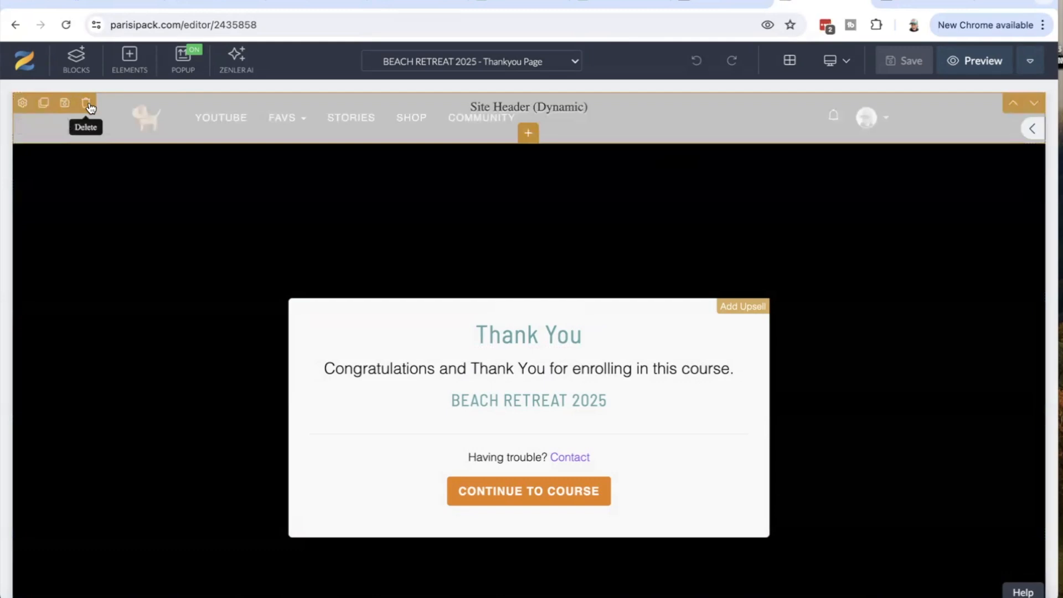
left_click(86, 107)
left_click(554, 204)
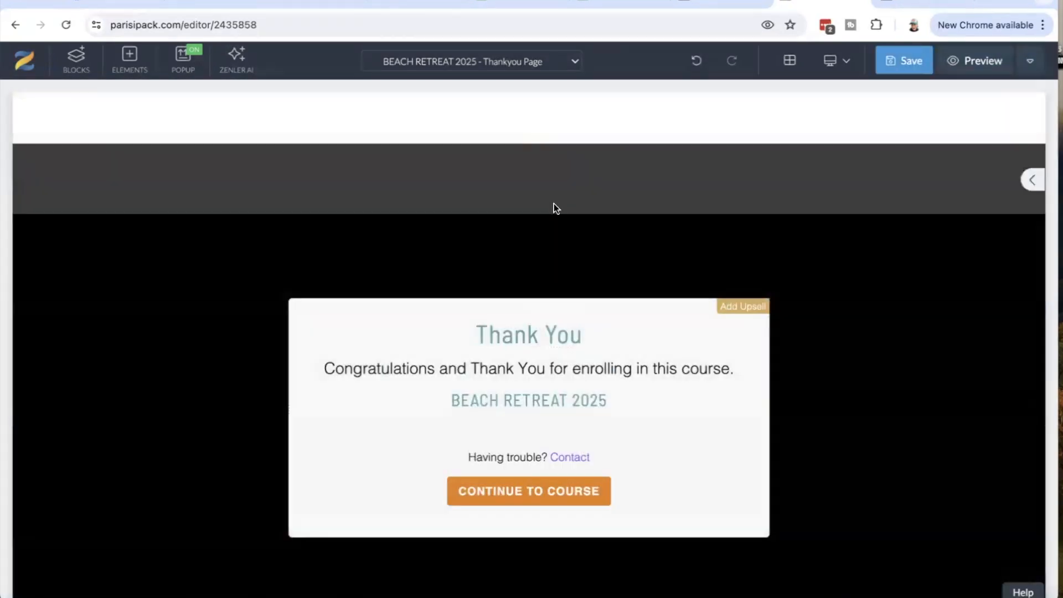
Set the thank-you block's background color to white and save the page, accepting the SEO settings as they are.
left_click(22, 103)
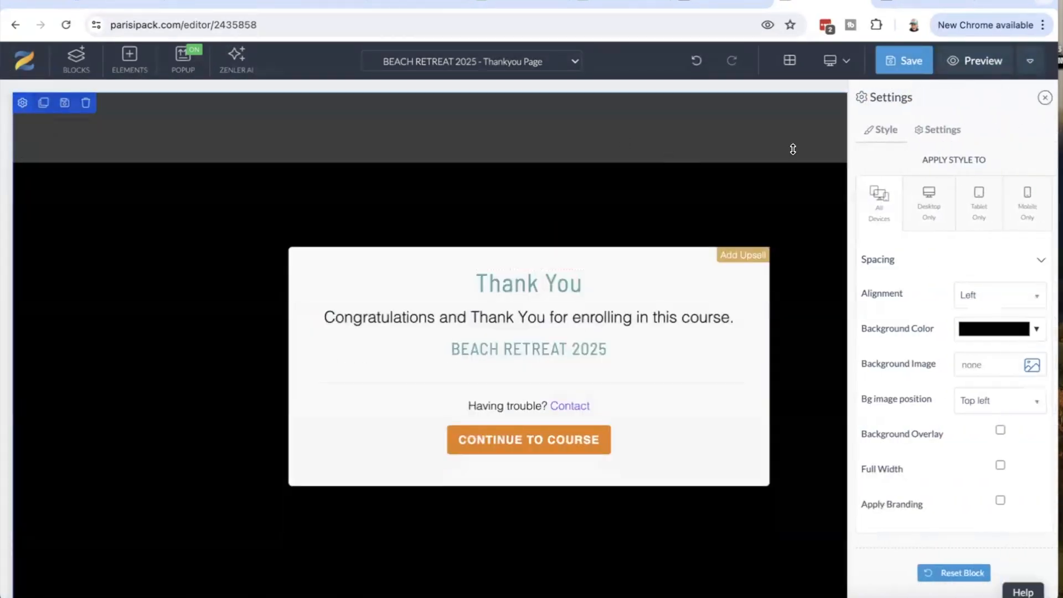
left_click(986, 326)
left_click(908, 357)
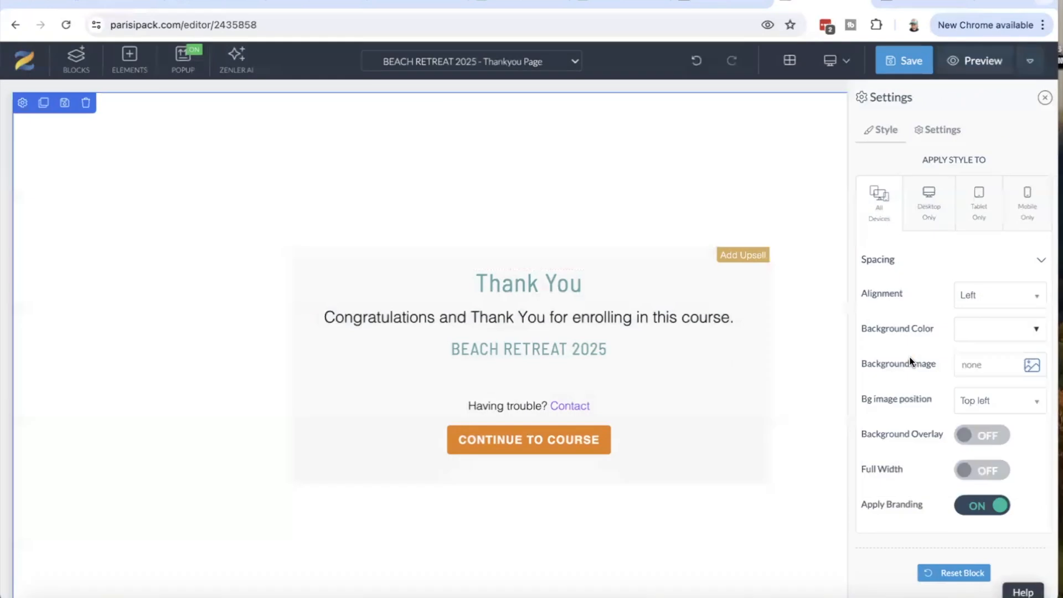
left_click(910, 60)
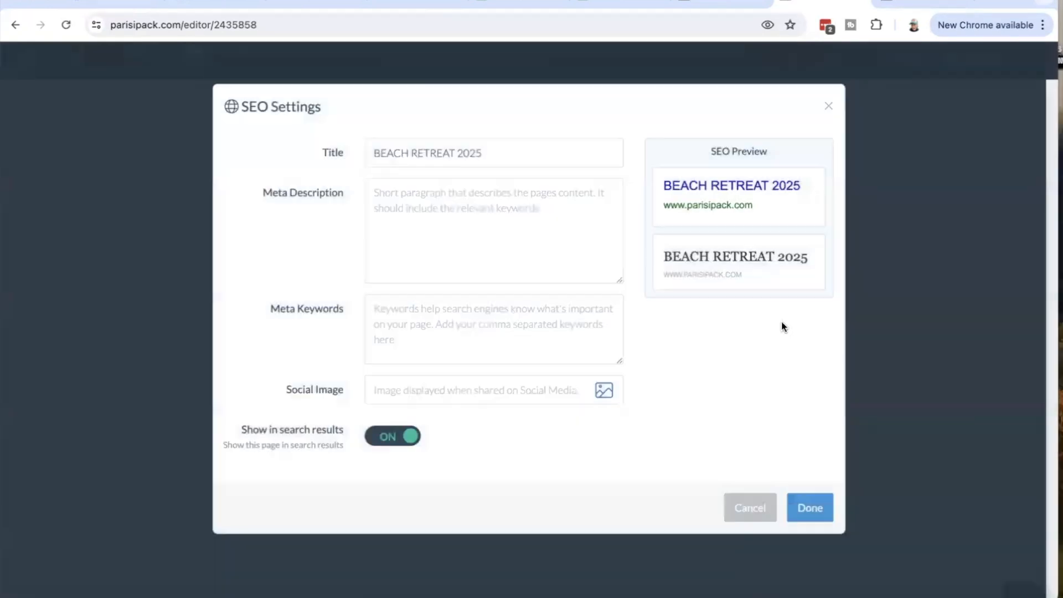
left_click(808, 507)
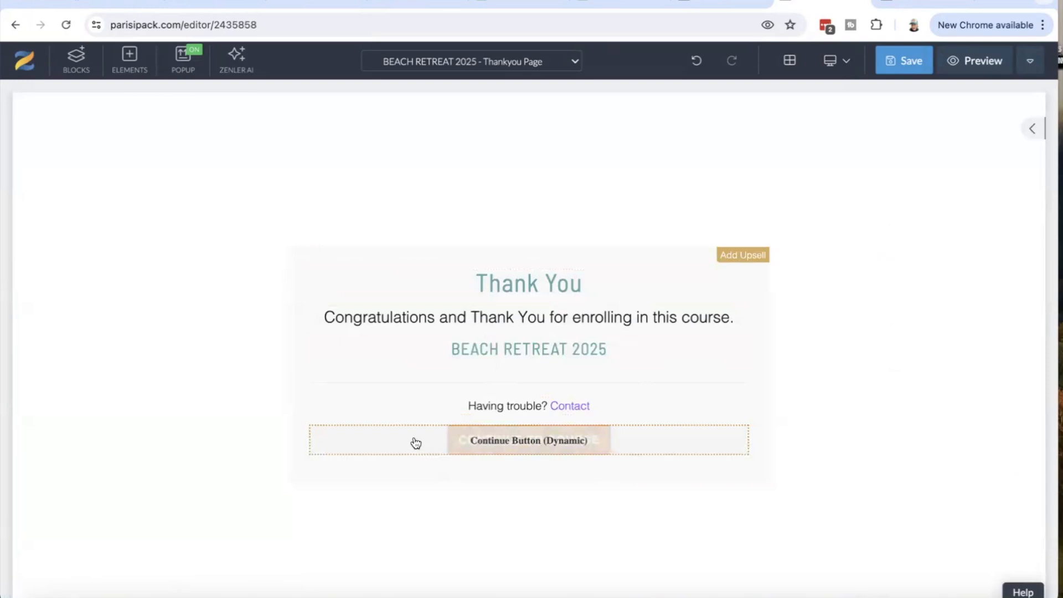
Try #604e3f as the background color of the Continue to Course button.
left_click(601, 434)
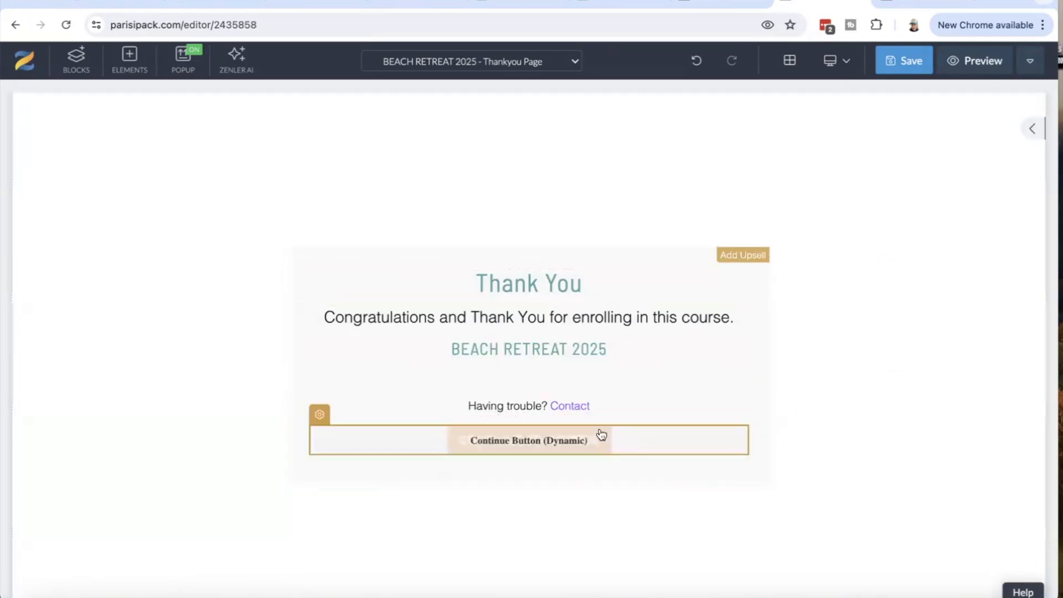
left_click(319, 415)
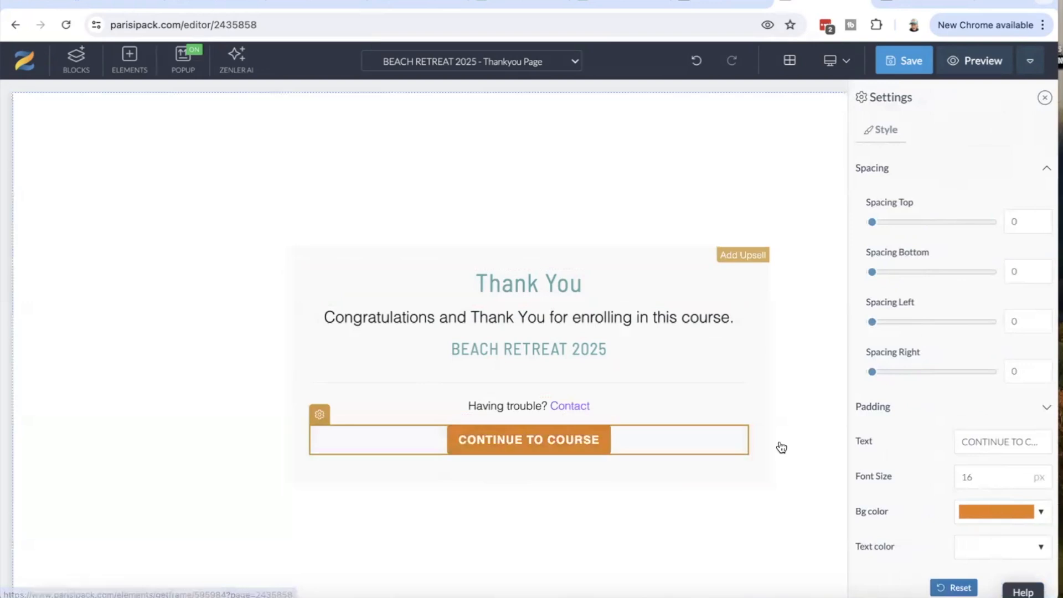
left_click(1044, 99)
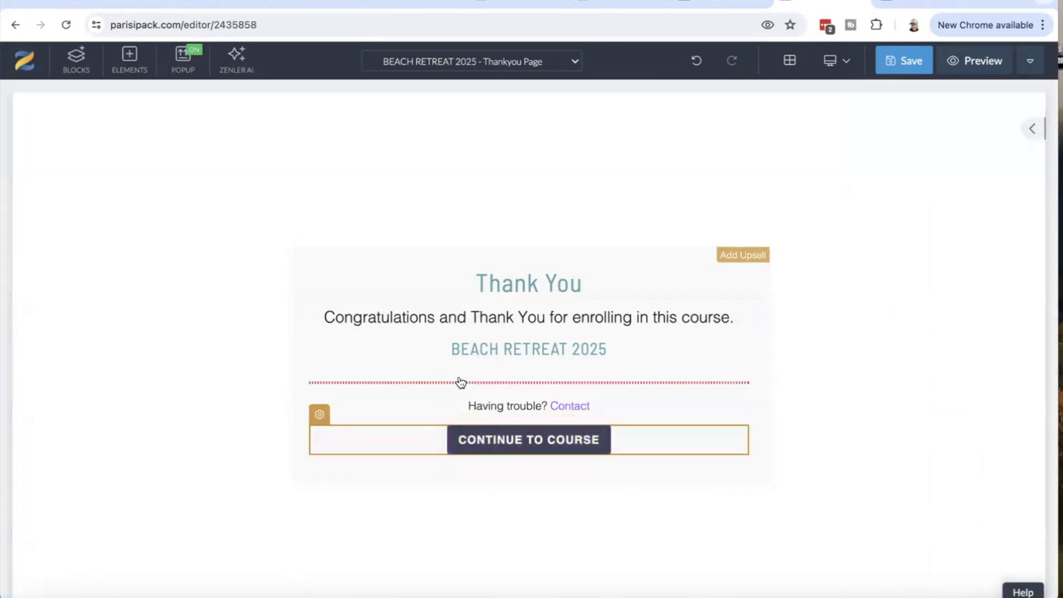
Set the Continue to Course button's background color to white (#ffffff) so it blends into the card.
left_click(319, 414)
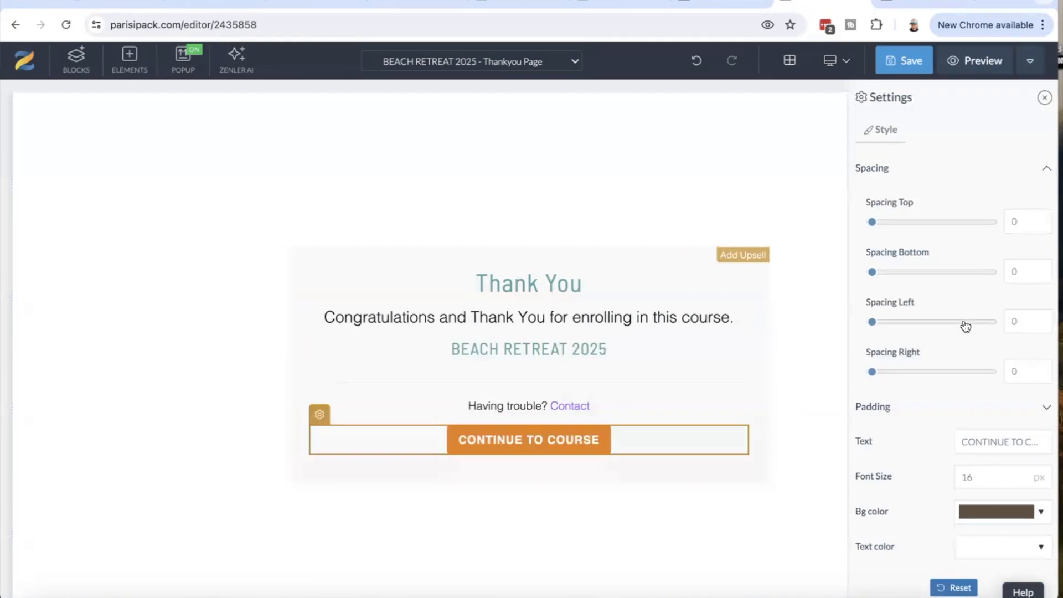
left_click(985, 516)
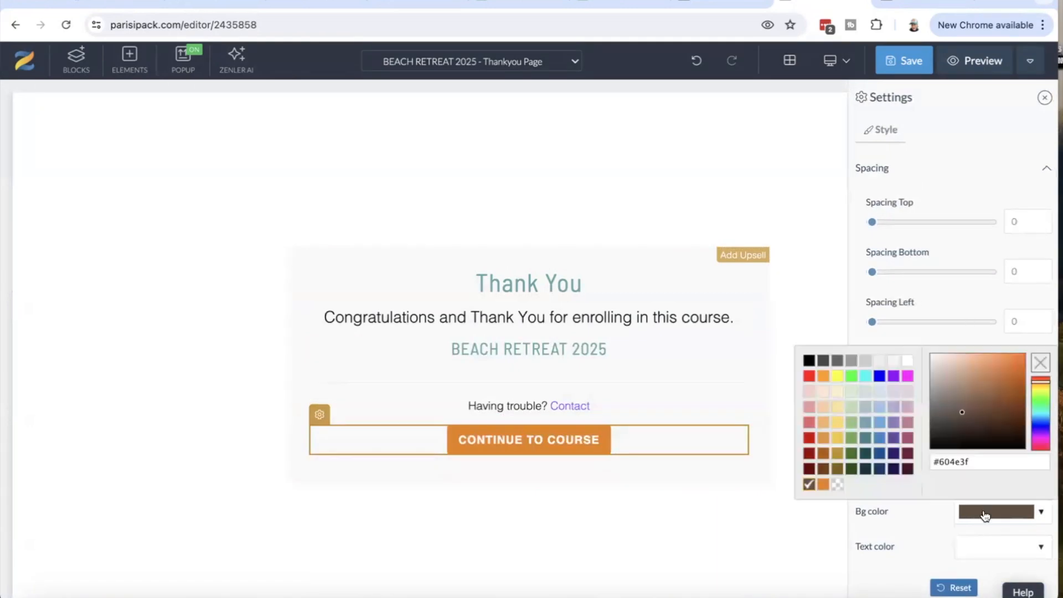
left_click(907, 361)
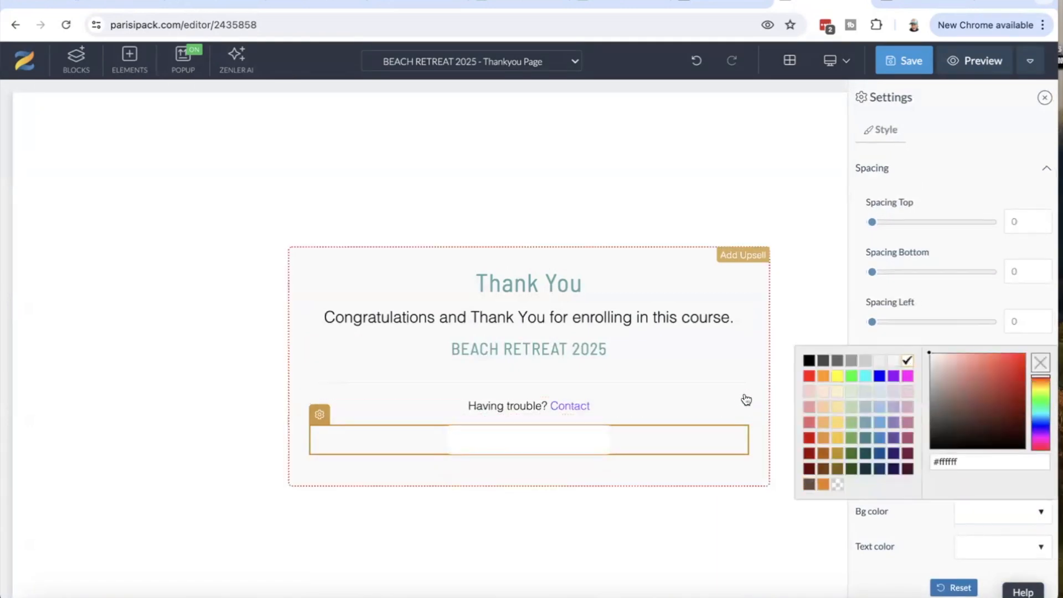
left_click(695, 410)
left_click(660, 462)
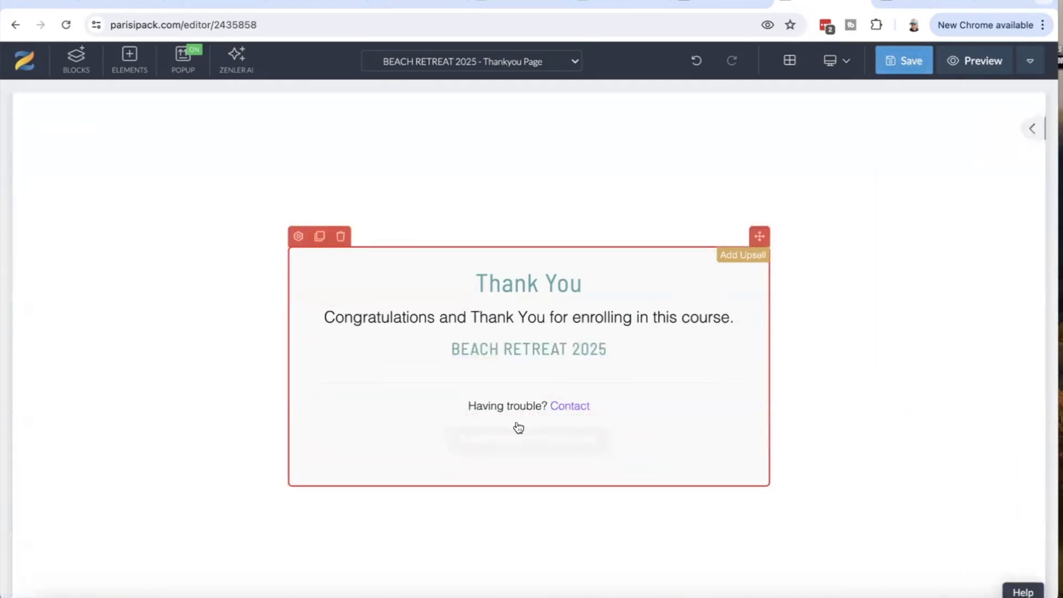
Delete the divider line and the "Having trouble? Contact" text from the thank-you card.
left_click(569, 383)
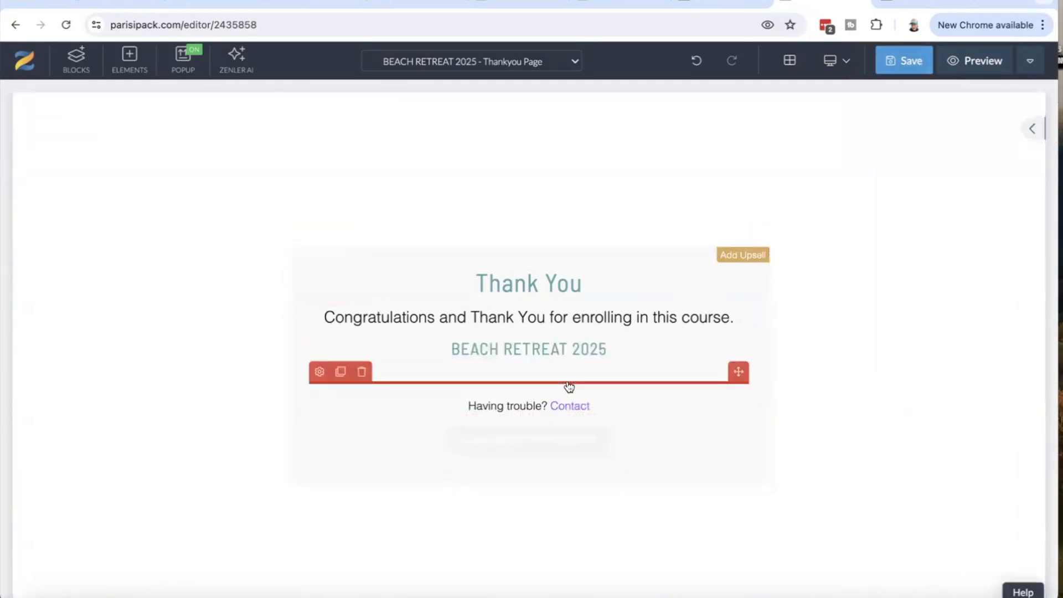
left_click(361, 371)
left_click(562, 216)
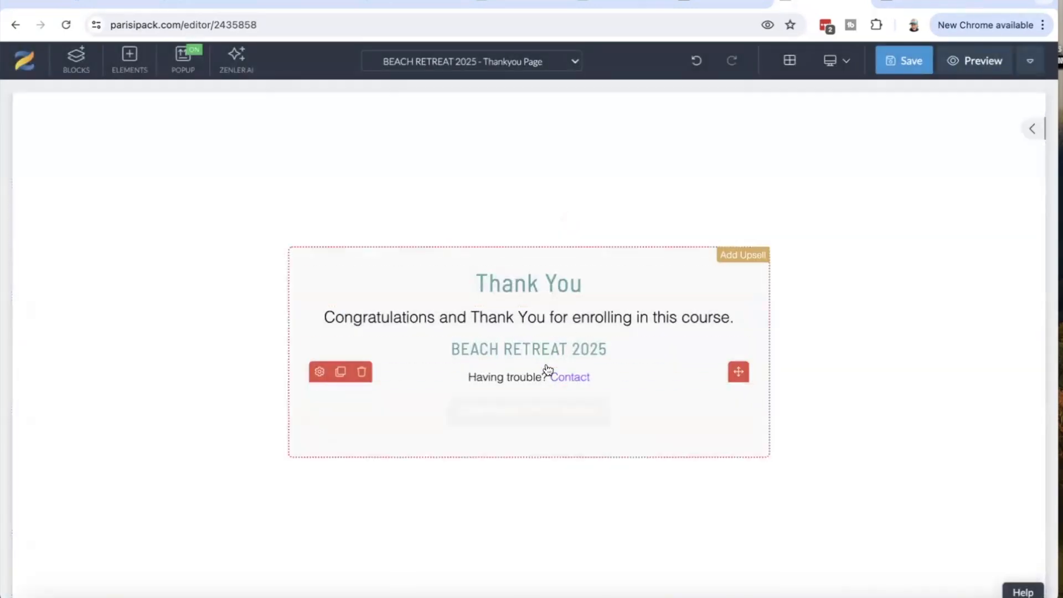
left_click(545, 373)
left_click(363, 358)
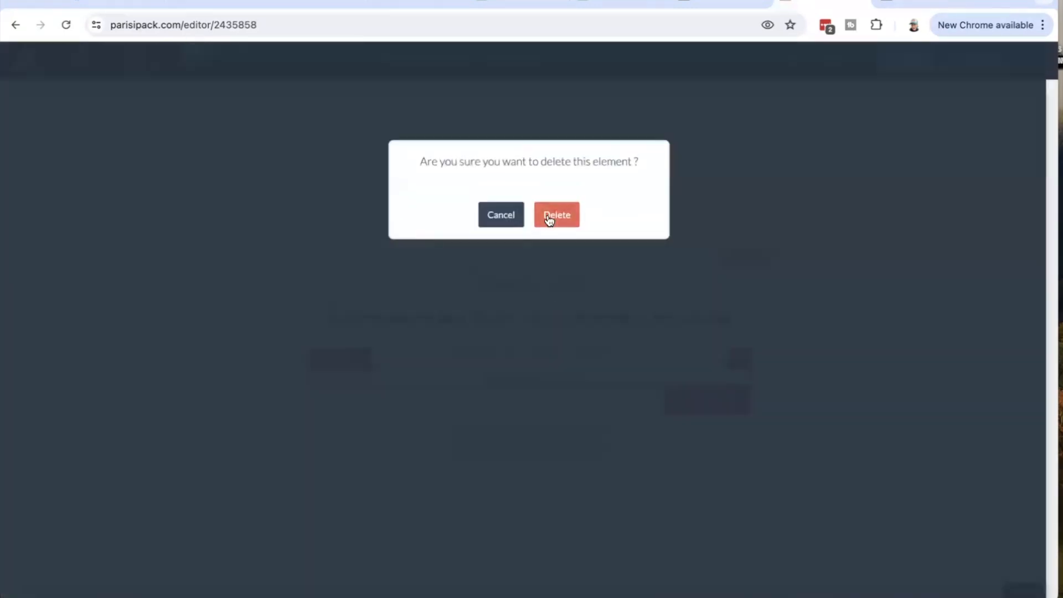
left_click(548, 216)
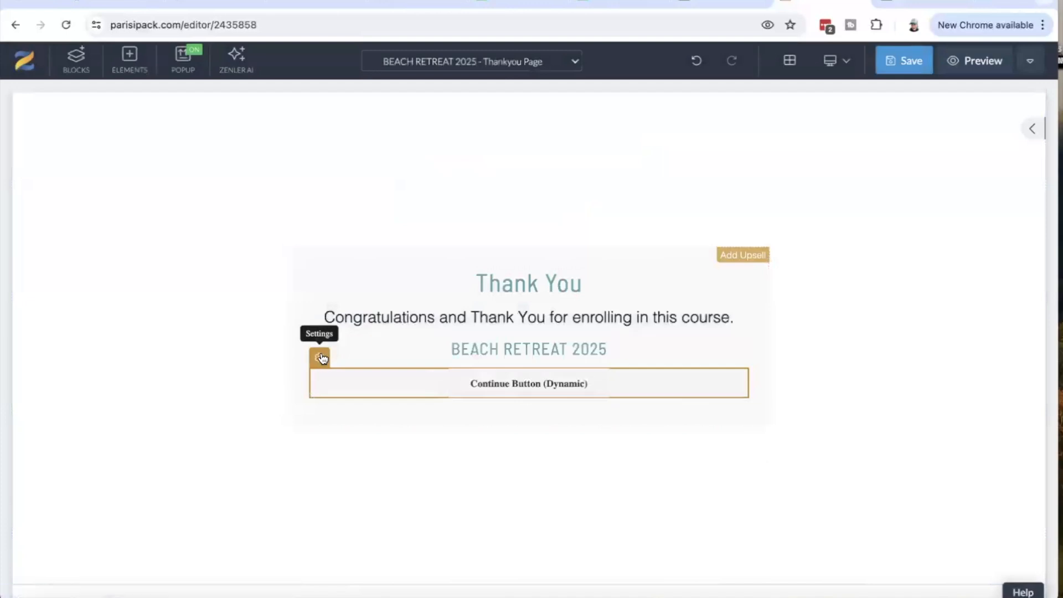
Set the Continue to Course button's text color to a very light gray so it blends into the button.
left_click(319, 357)
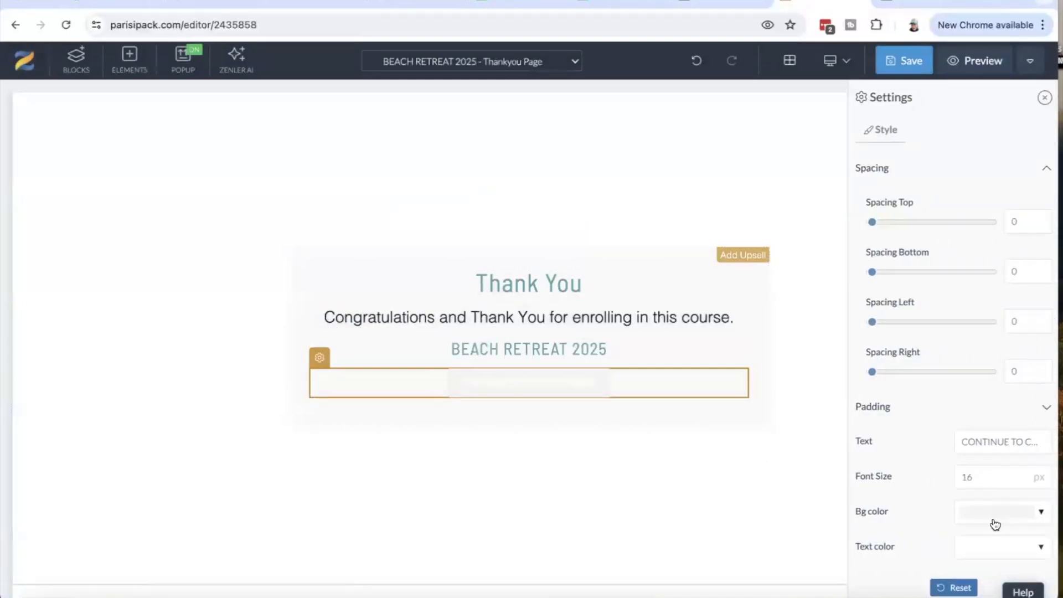
left_click(984, 551)
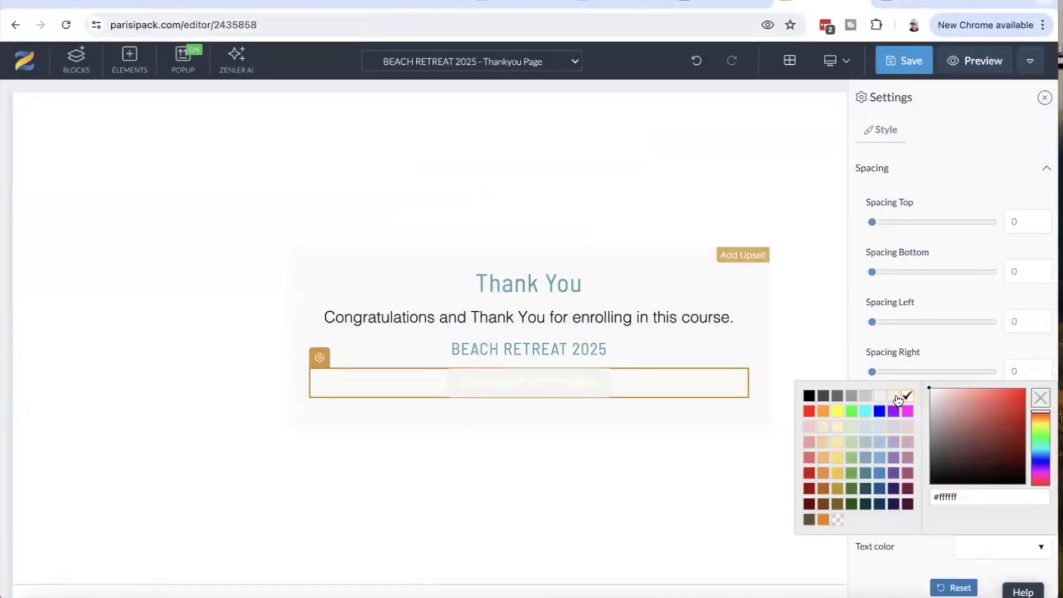
left_click(704, 450)
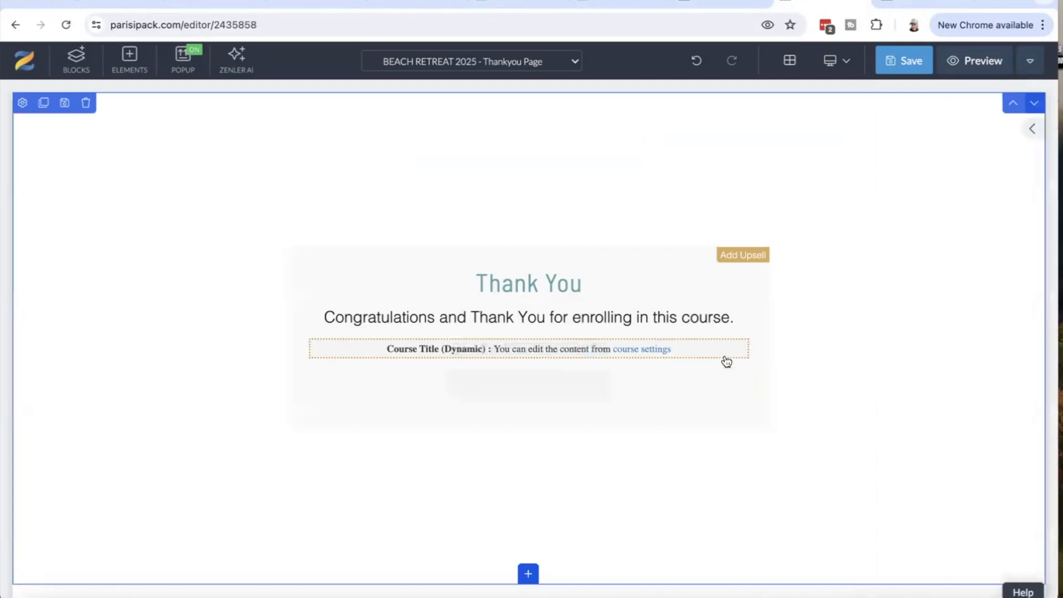
Set the thank-you card's background color to the light gray one shade lighter than #eeeeee.
left_click(298, 236)
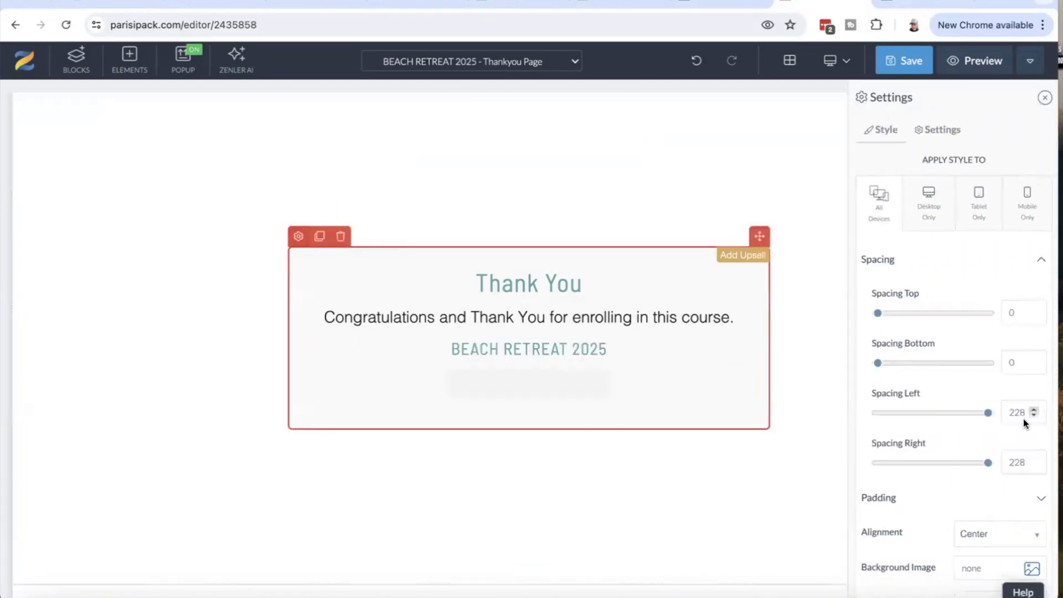
scroll(988, 437, "down", 1)
left_click(978, 576)
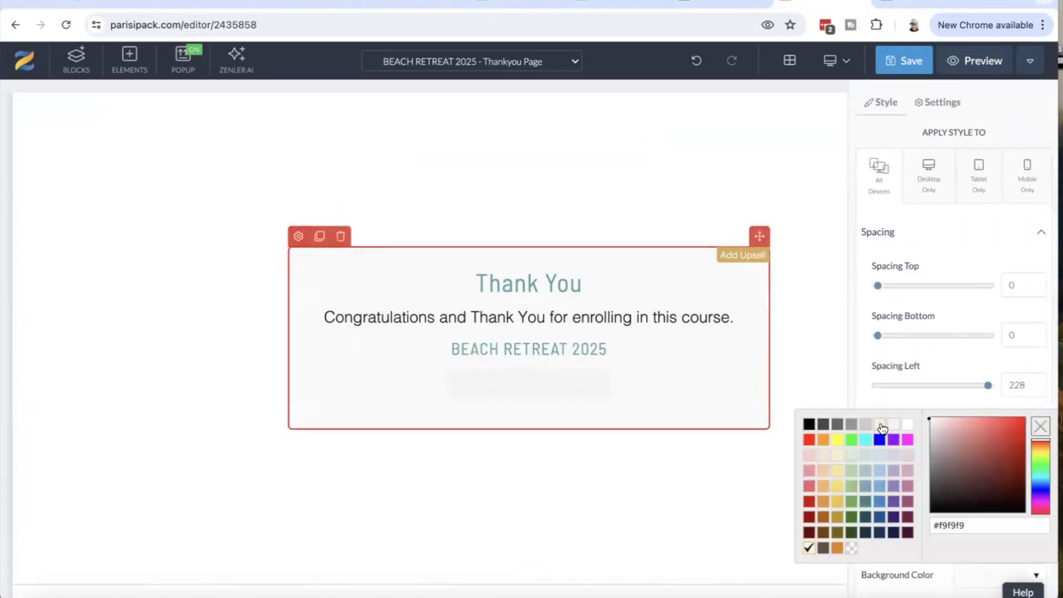
left_click(881, 425)
left_click(970, 575)
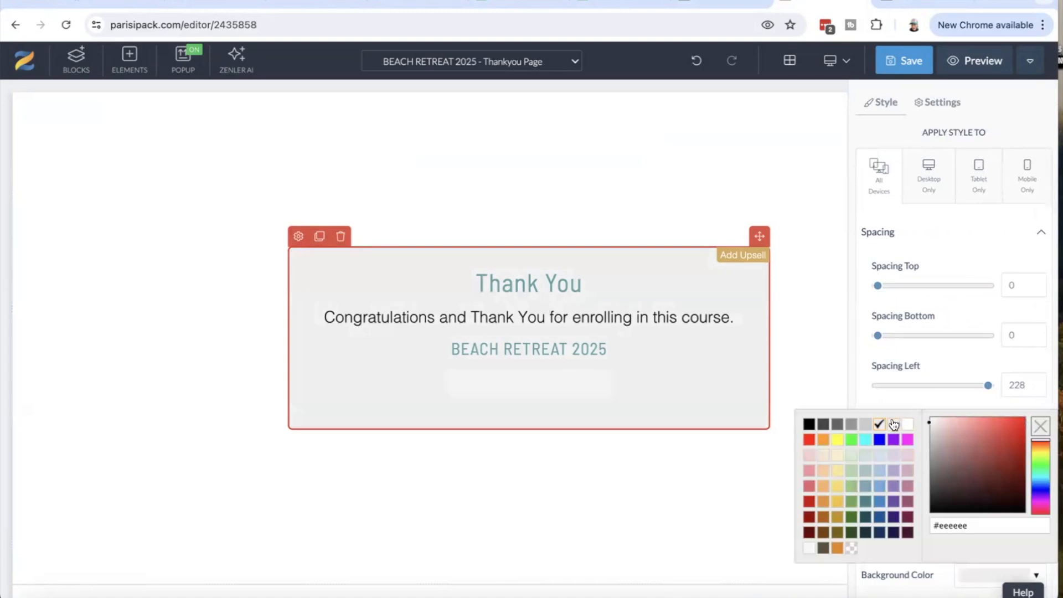
left_click(893, 424)
left_click(823, 316)
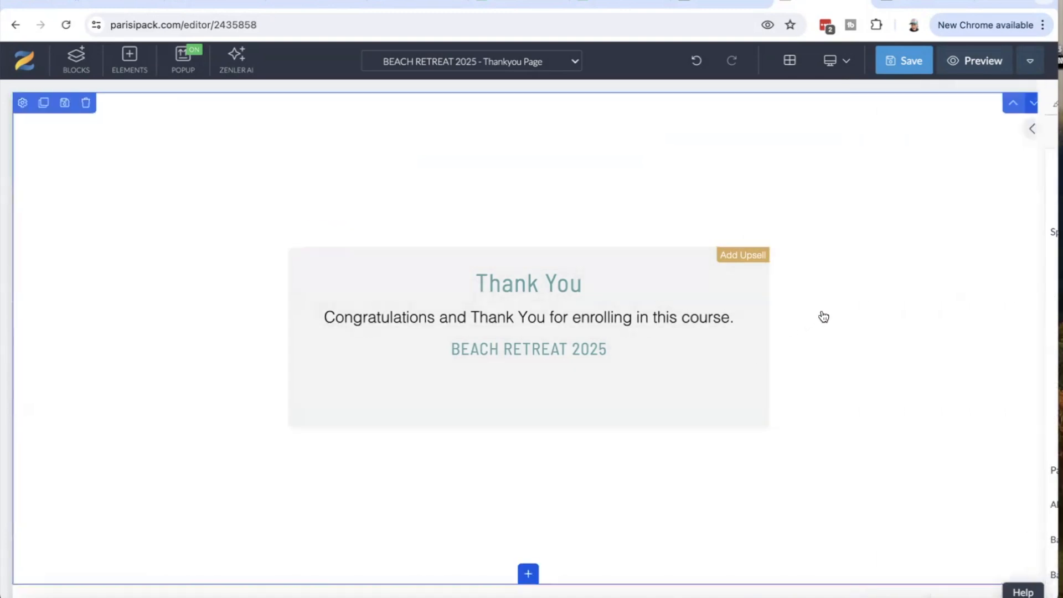
Replace the "Thank You" heading text with "YAY! YOU'RE COMING!!!".
left_click(574, 286)
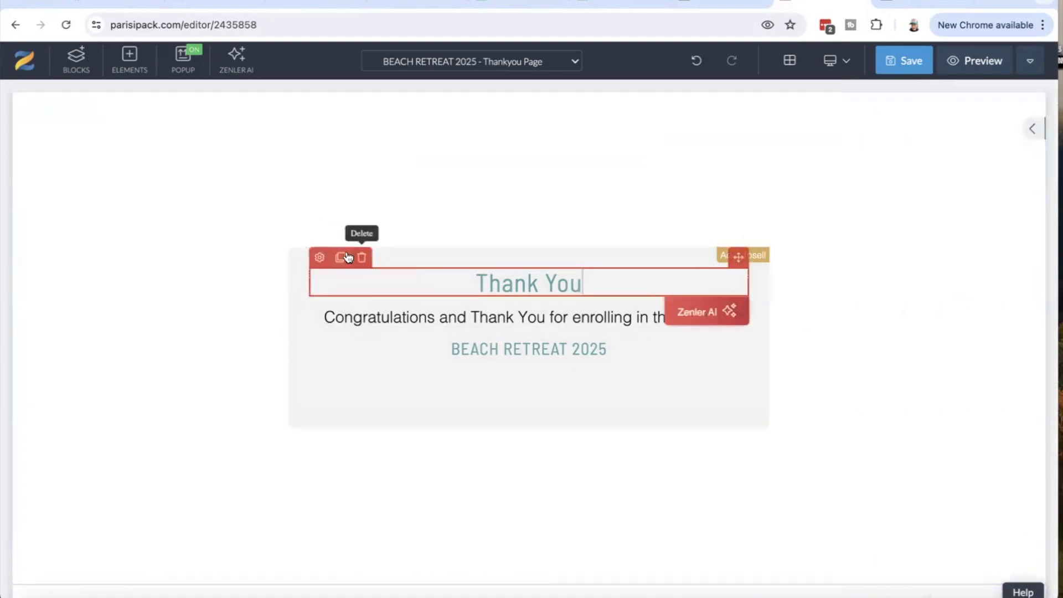
left_click(559, 321)
left_click(550, 347)
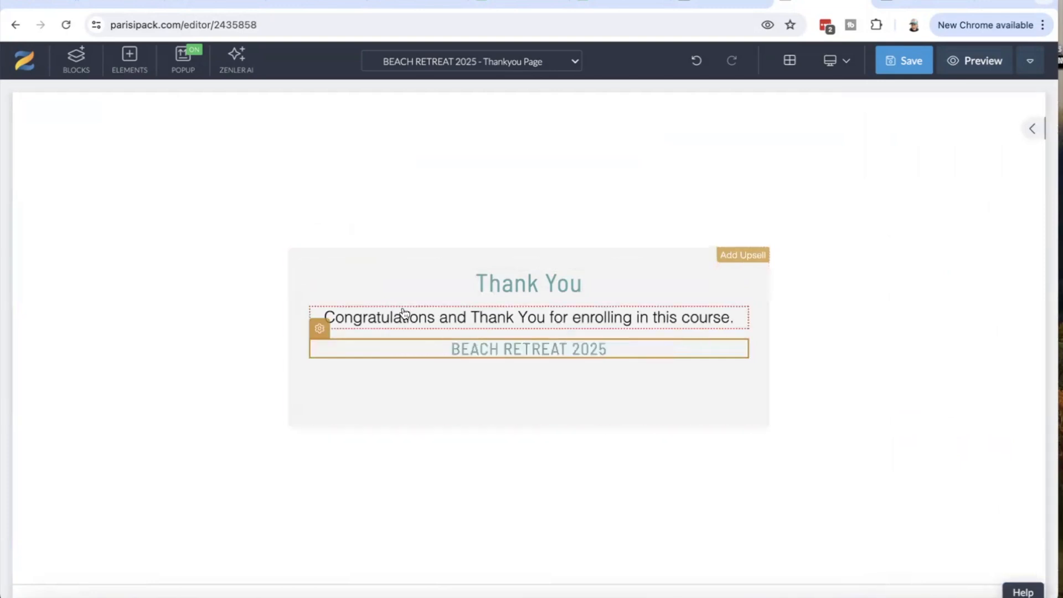
triple_click(581, 283)
type("YAY")
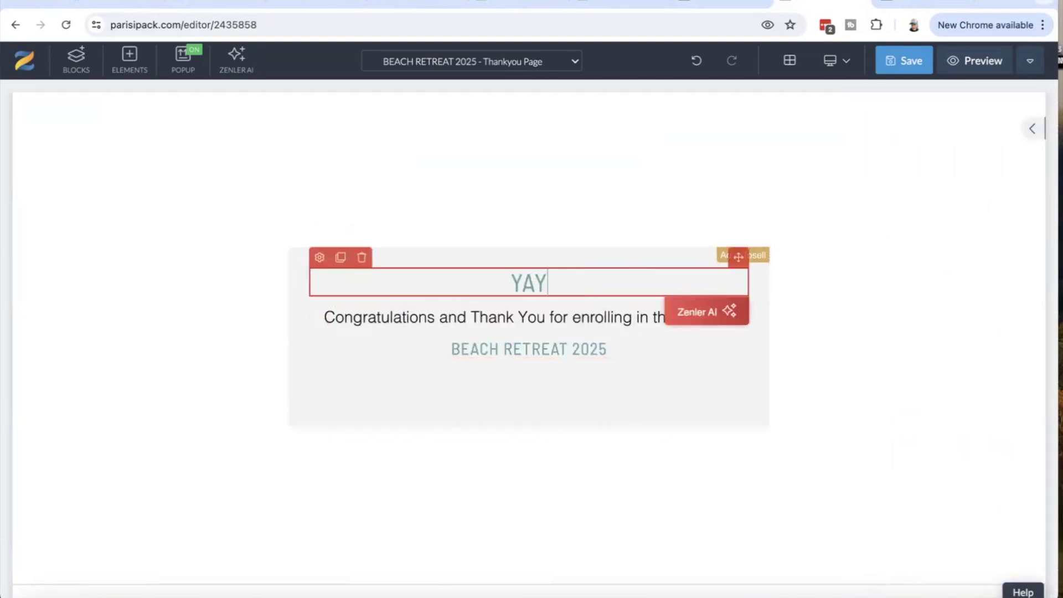
type("! YOU'RE COMING!!!")
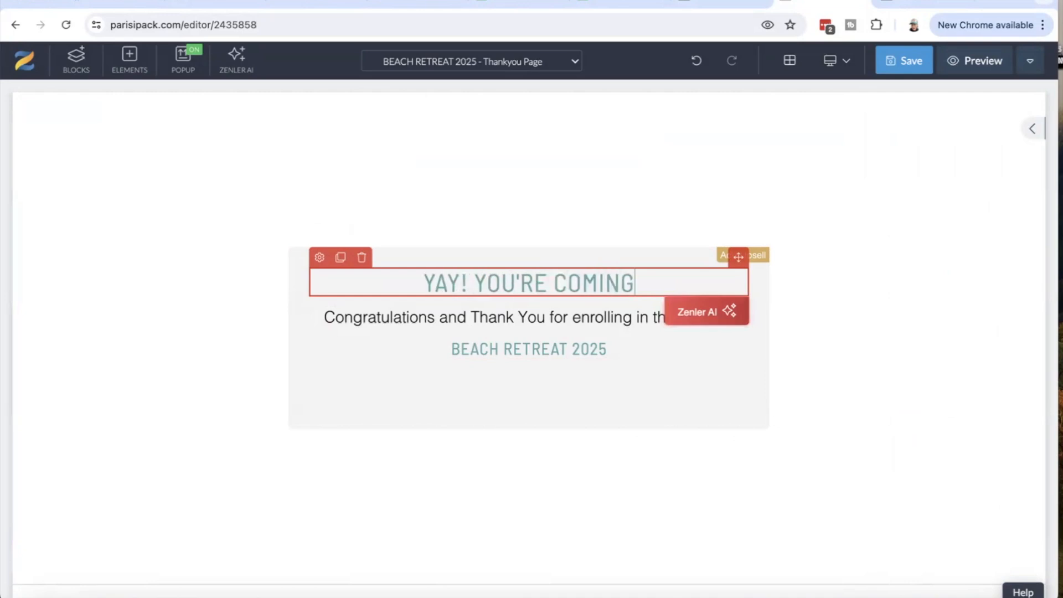
left_click(558, 429)
left_click(575, 289)
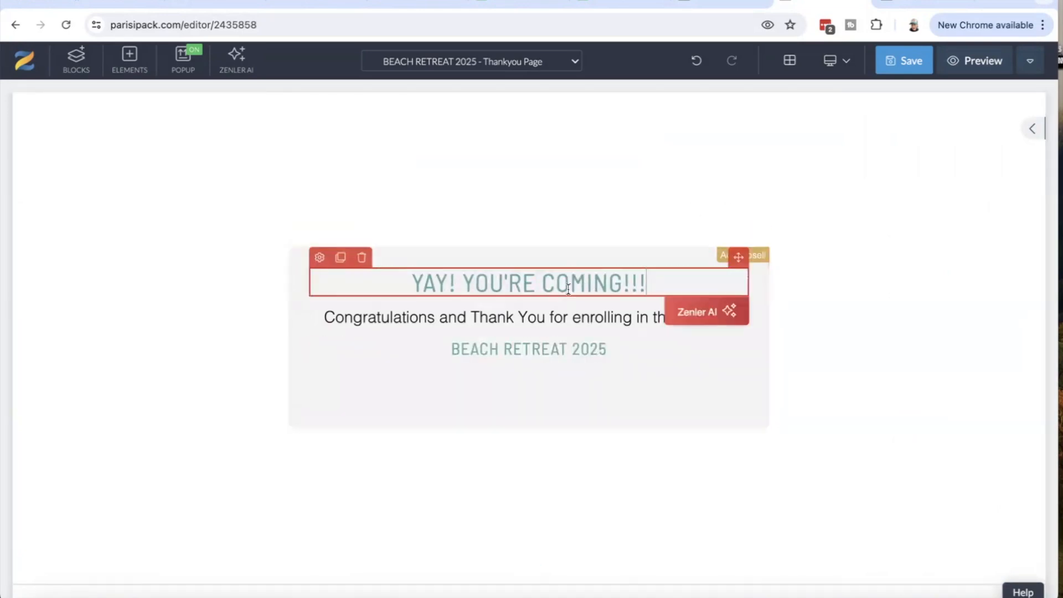
Replace the congratulations sentence with "So excited to dive into business & beachy activities with you!".
left_click(550, 323)
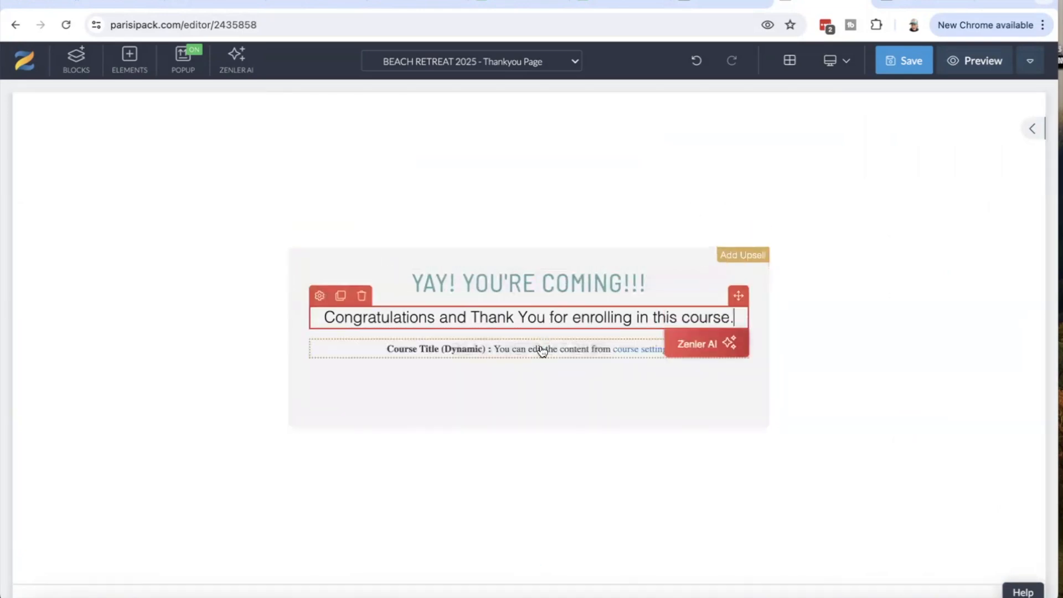
left_click(530, 413)
left_click(657, 193)
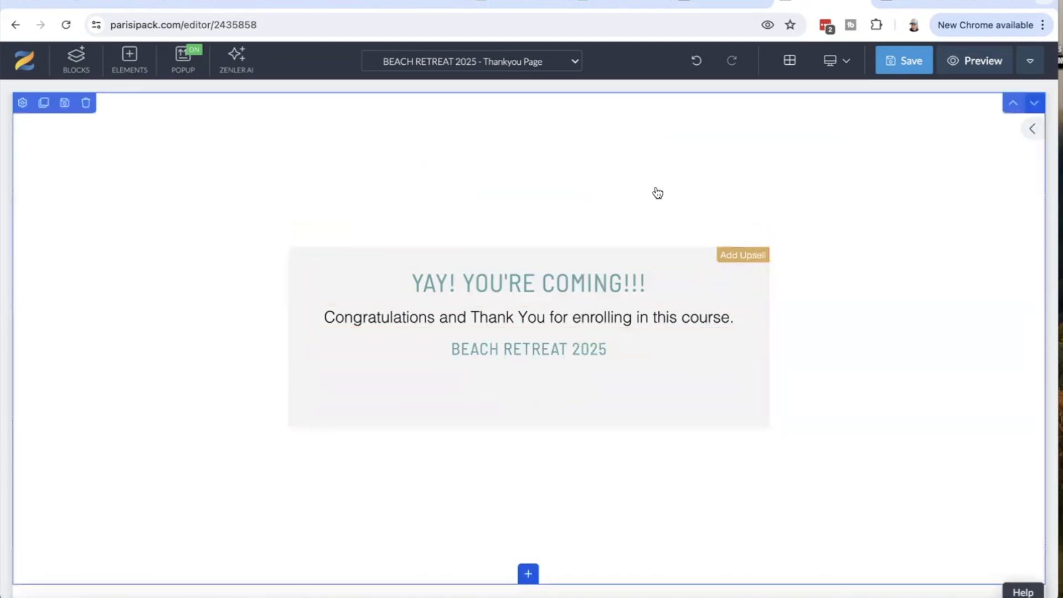
left_click(455, 316)
key("super+a")
type("S")
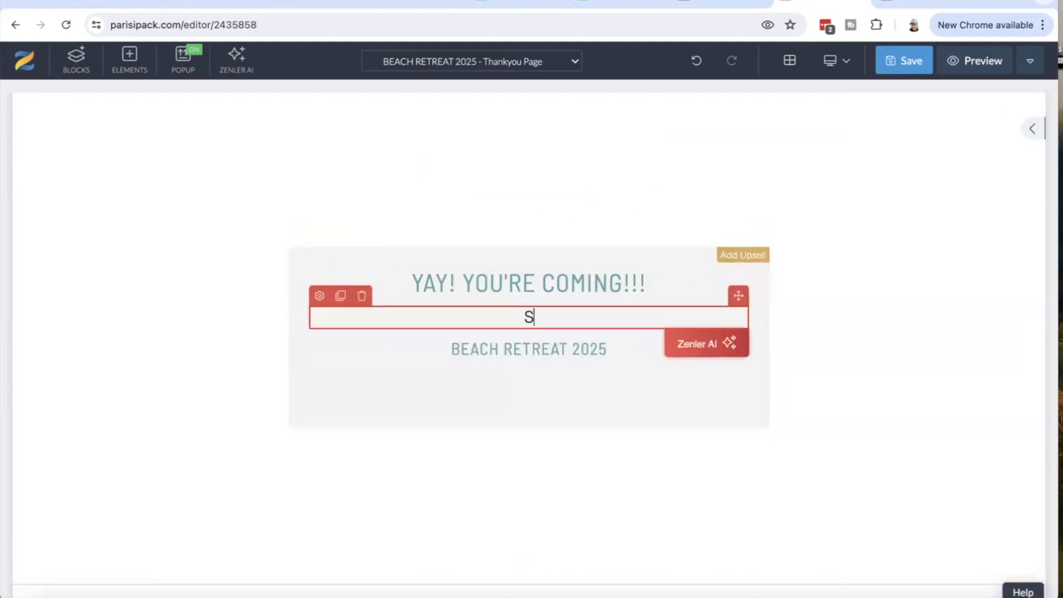
type("o excited to dive into business")
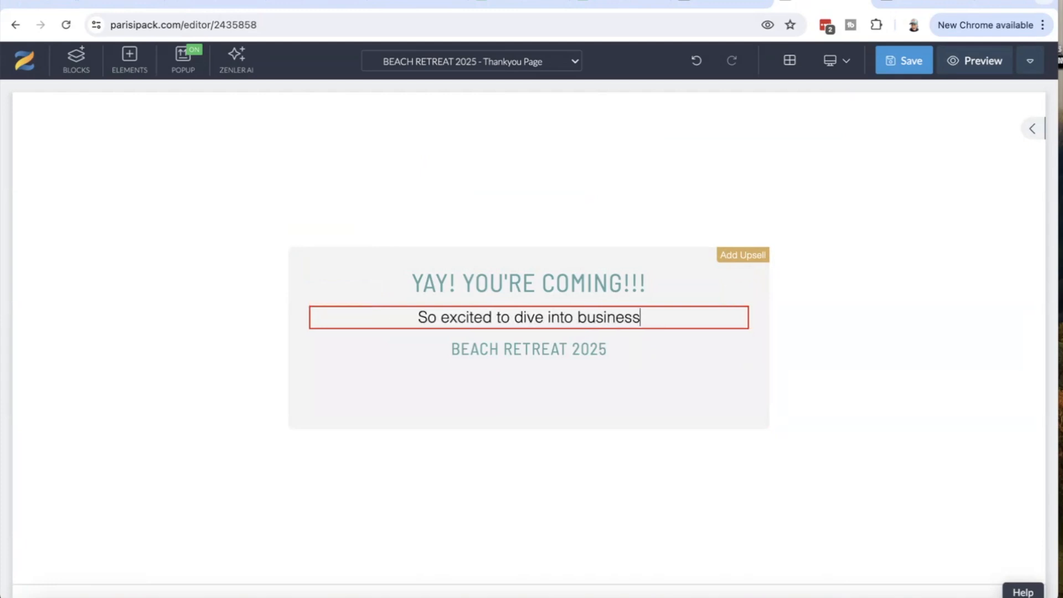
type(" & beachy activ")
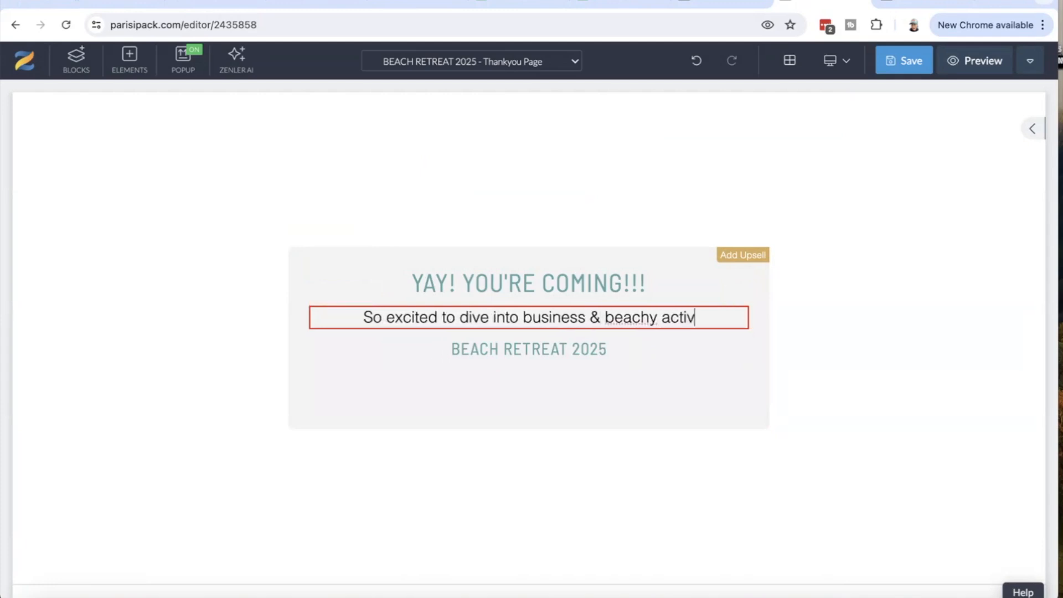
type("ities with you!")
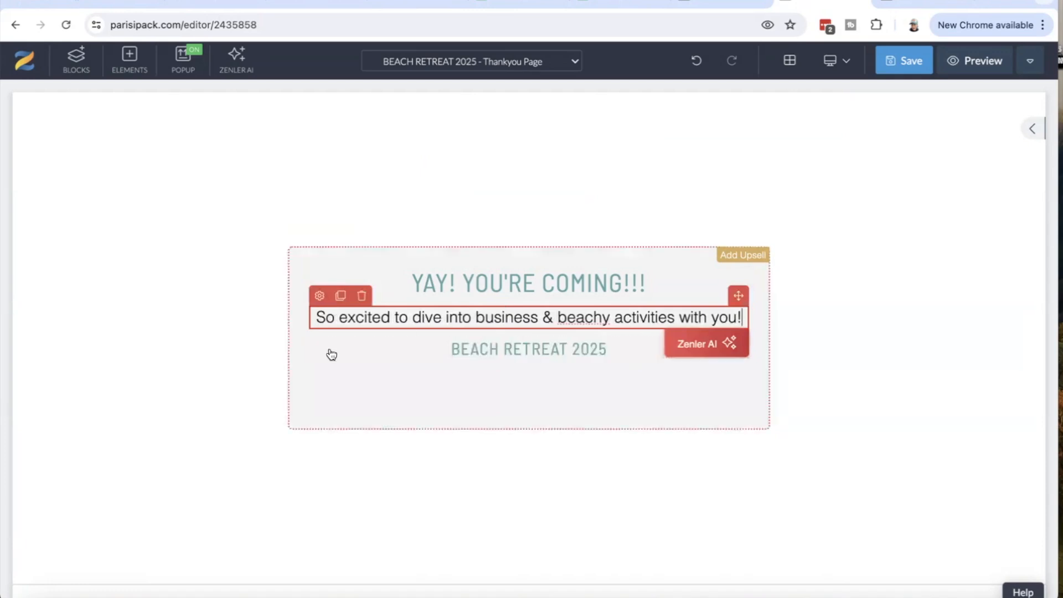
Change the font of the "So excited to dive into business" sentence to Poppins.
left_click(319, 297)
scroll(969, 389, "down", 2)
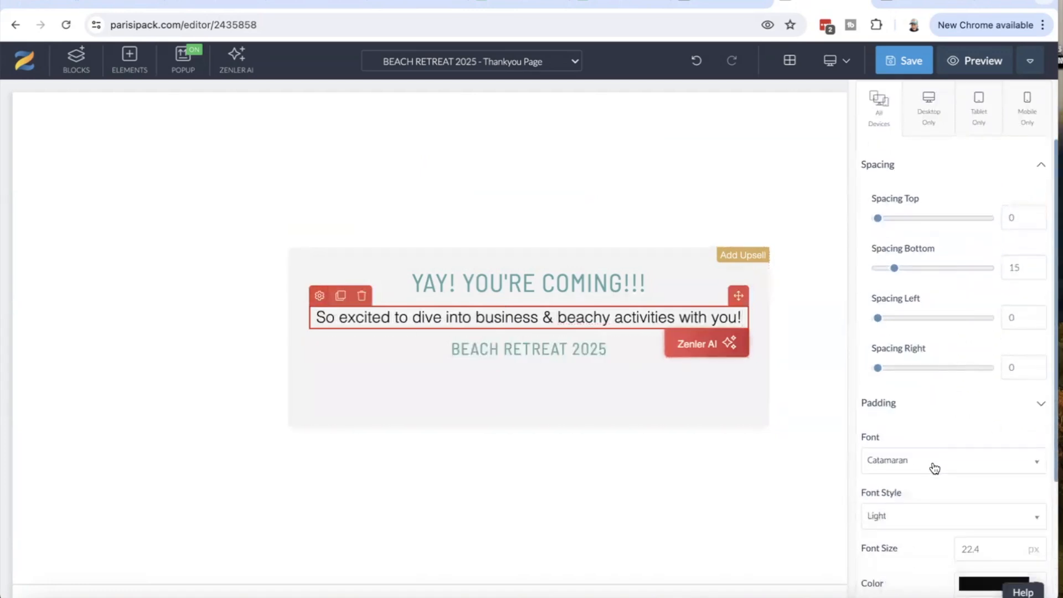
left_click(932, 465)
type("pop")
left_click(947, 435)
scroll(944, 434, "down", 5)
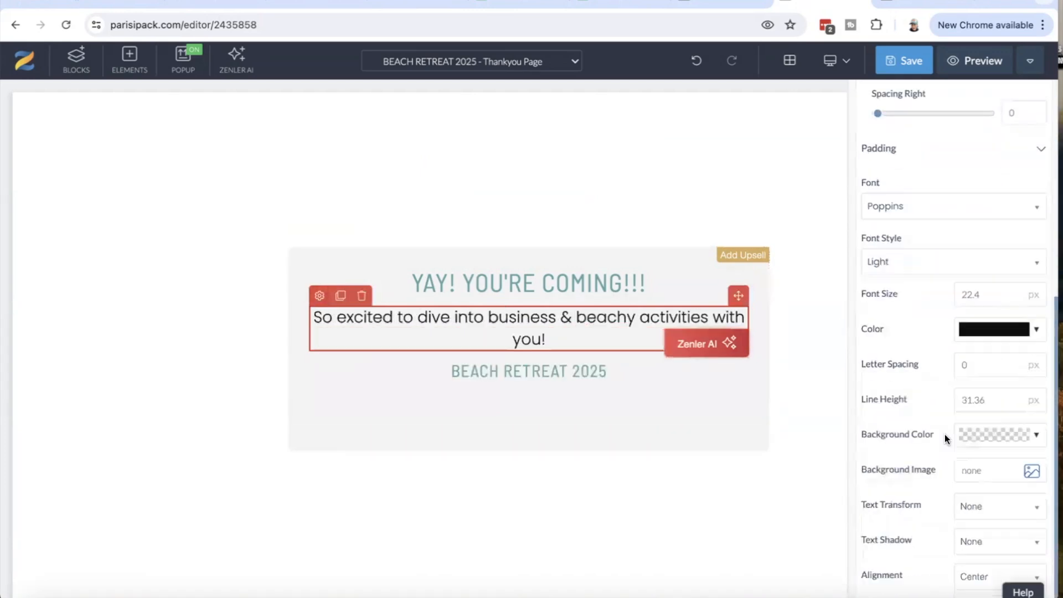
Set the sentence's text color to black and its font style to Regular.
left_click(973, 331)
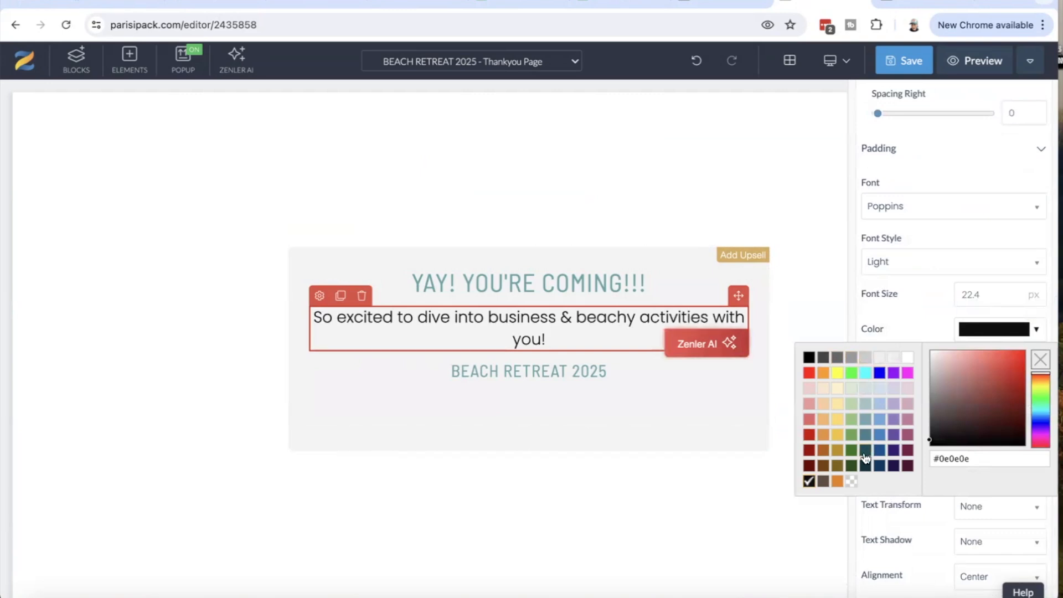
left_click(907, 358)
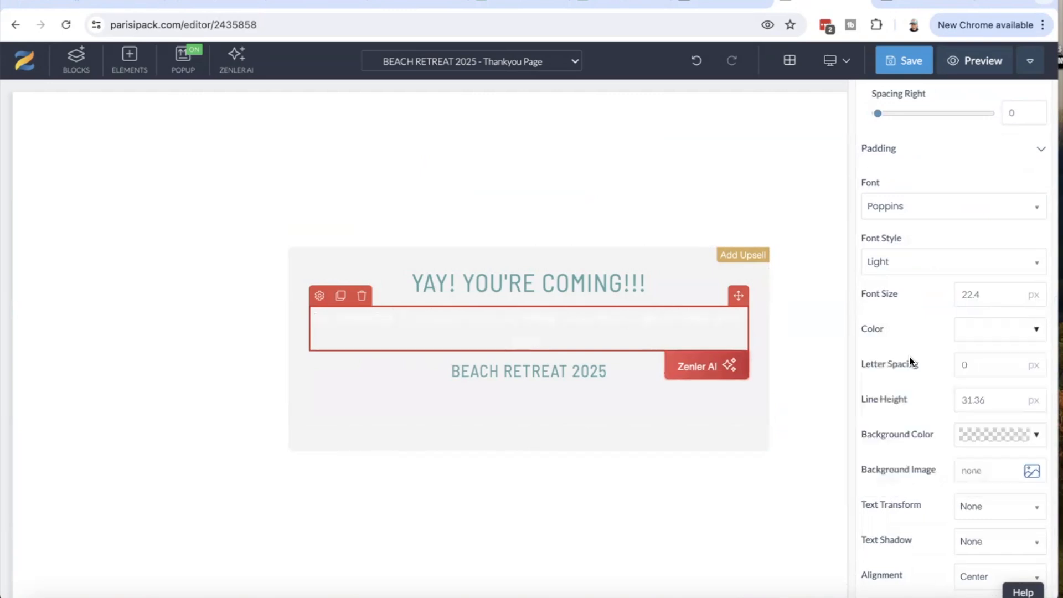
left_click(986, 334)
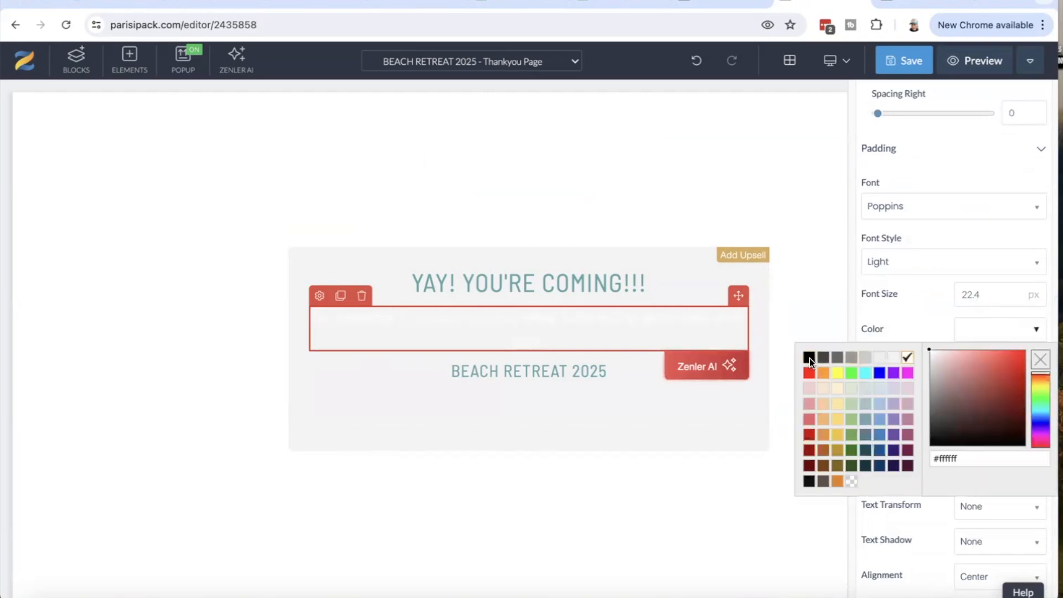
left_click(809, 357)
left_click(925, 258)
scroll(930, 321, "down", 2)
scroll(925, 340, "down", 1)
left_click(915, 351)
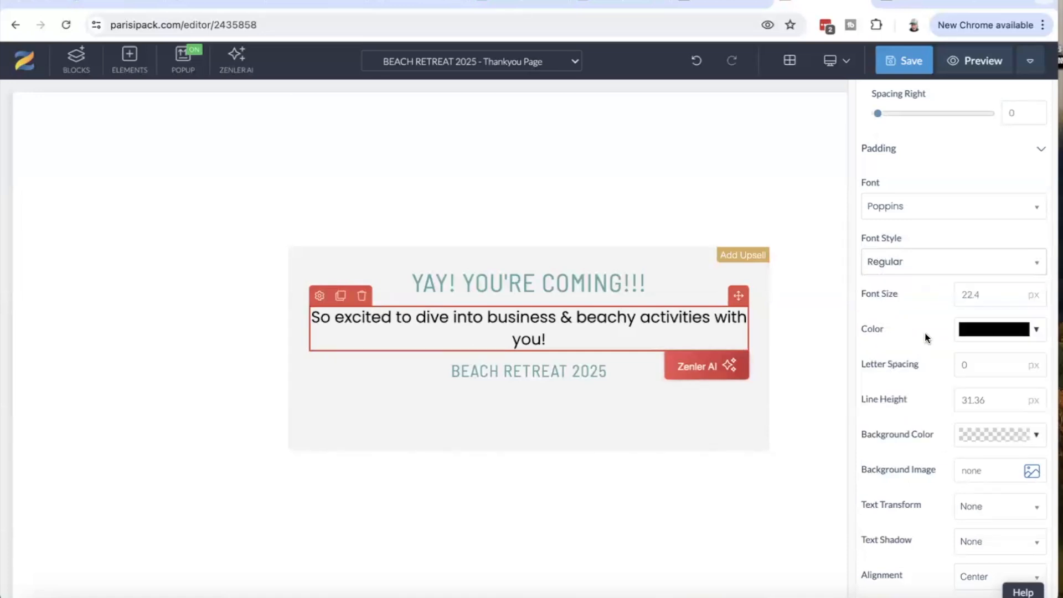
Set the sentence's font size to 28 px and adjust its line height to bring the two lines closer together.
double_click(1011, 295)
type("27")
left_click(1012, 292)
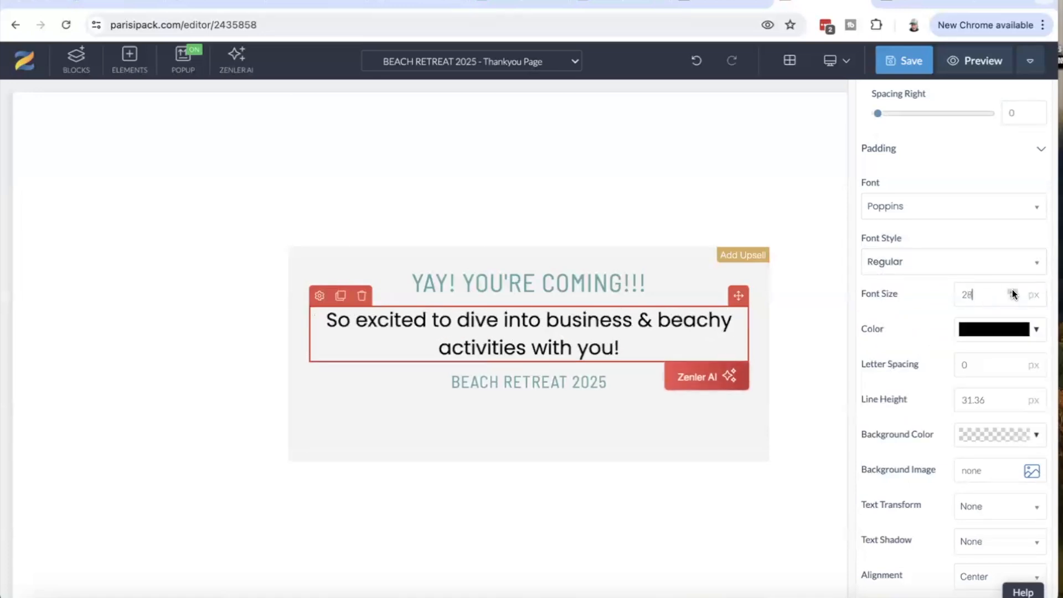
left_click(1011, 402)
left_click(1011, 397)
left_click(1012, 397)
left_click(1012, 397)
left_click(1011, 397)
left_click(664, 289)
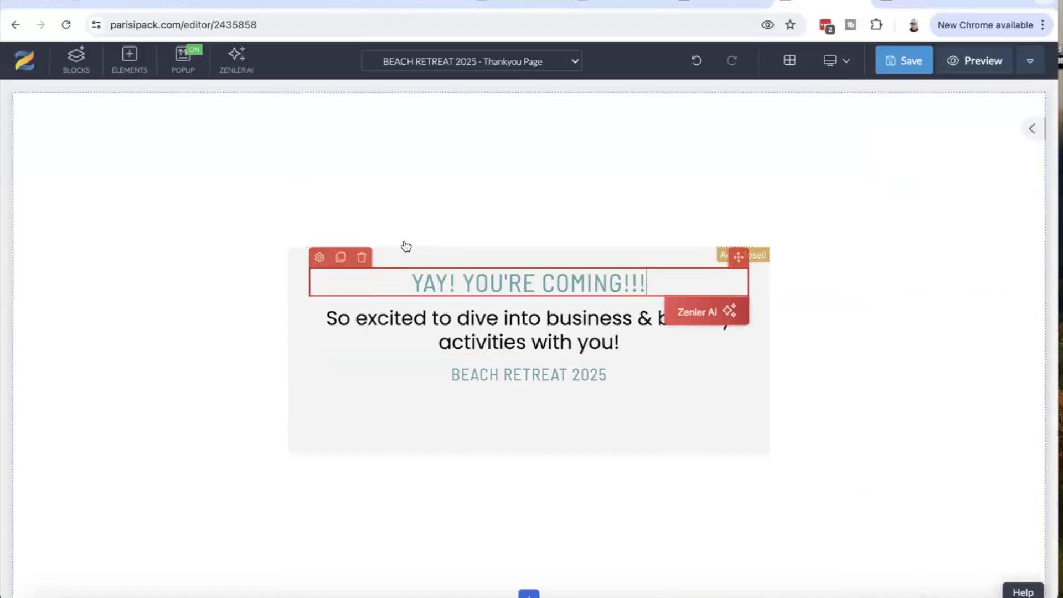
left_click(319, 257)
scroll(956, 439, "down", 2)
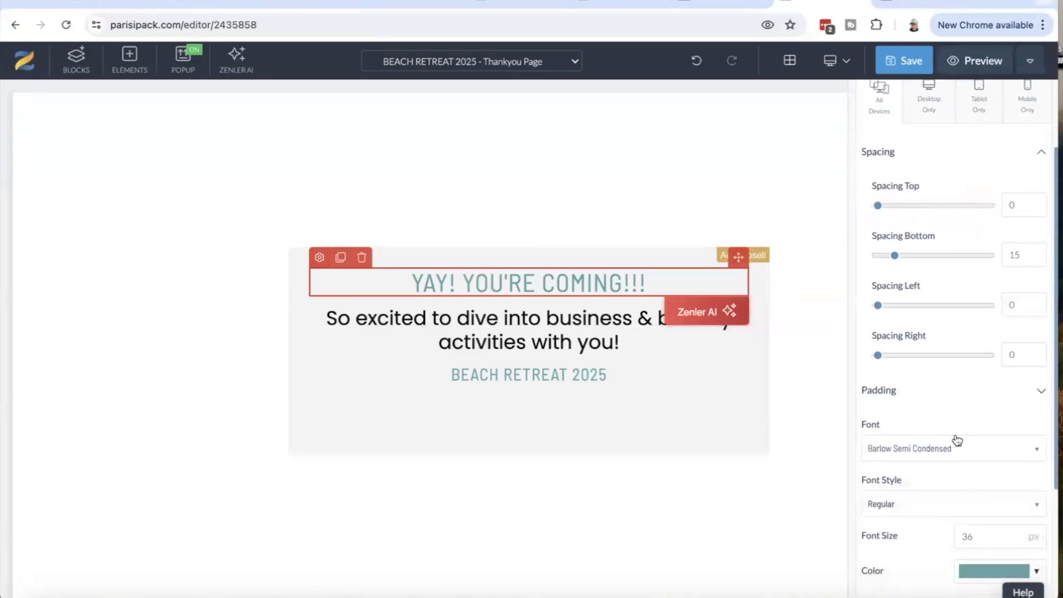
left_click(729, 390)
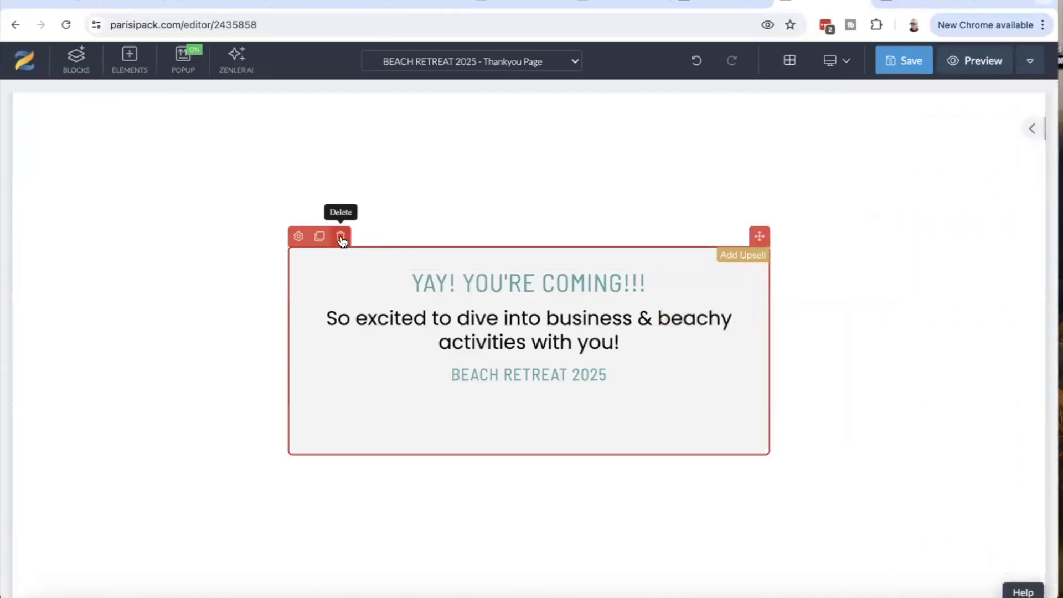
Try deleting the whole thank-you card, and undo the deletion.
left_click(341, 237)
left_click(565, 219)
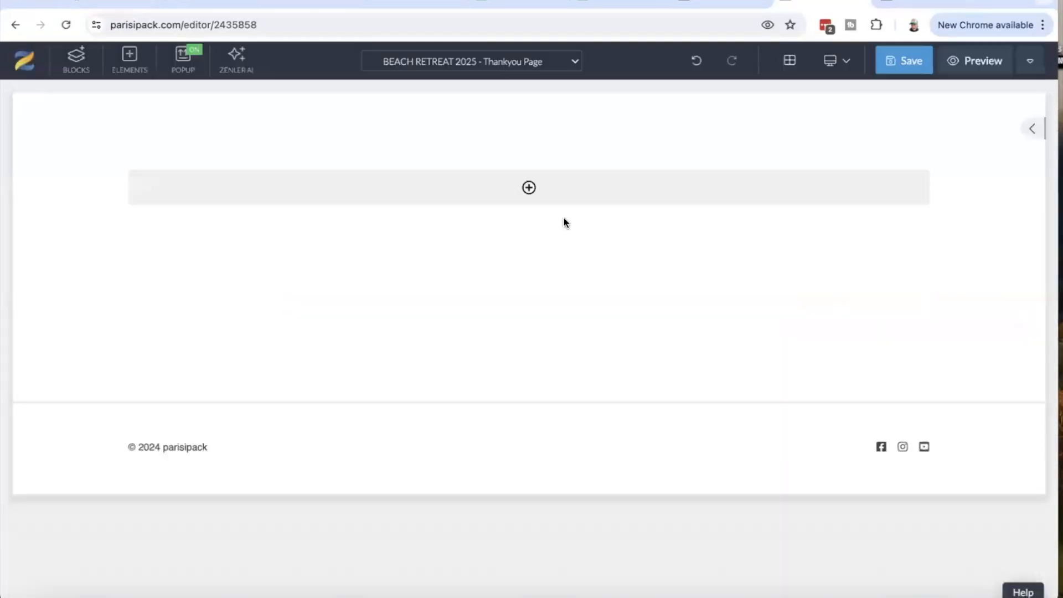
left_click(696, 65)
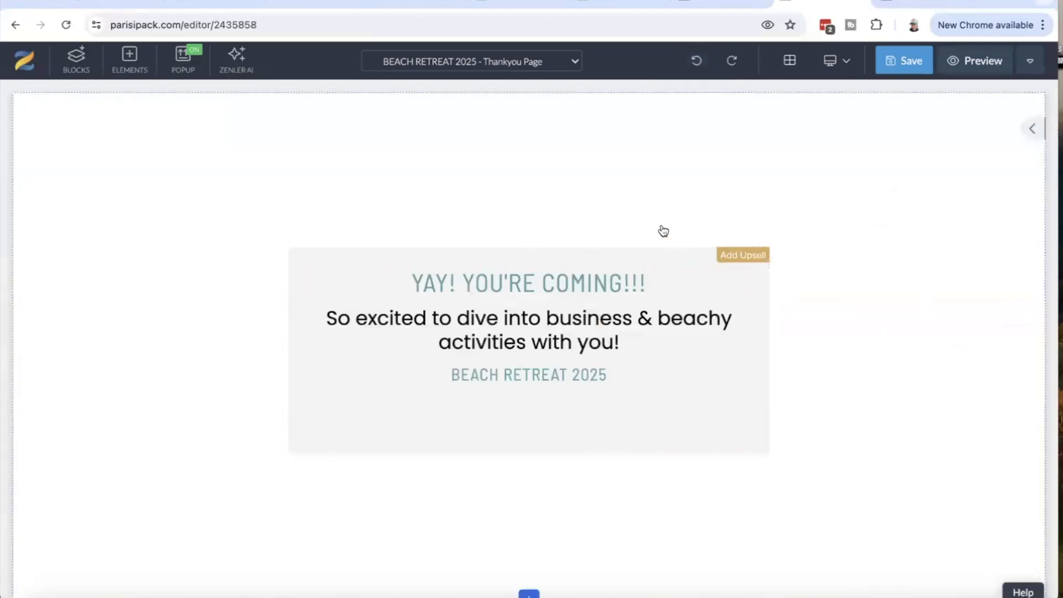
Save the edited BEACH RETREAT 2025 Thankyou Page.
left_click(899, 62)
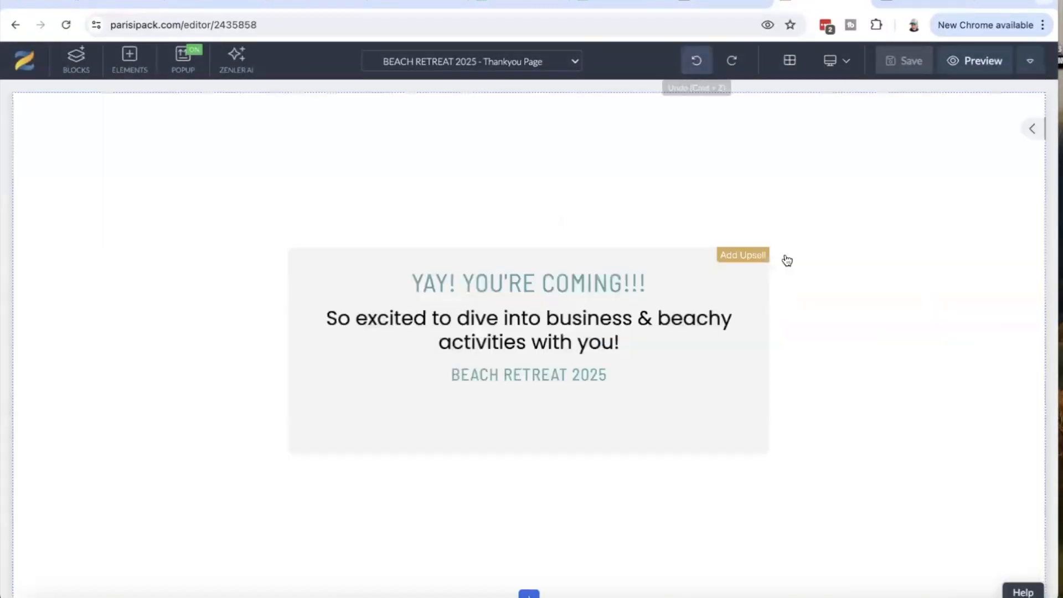
Copy the "YAY! YOU'RE COMING!!!" heading text and delete the whole thank-you card.
left_click(629, 255)
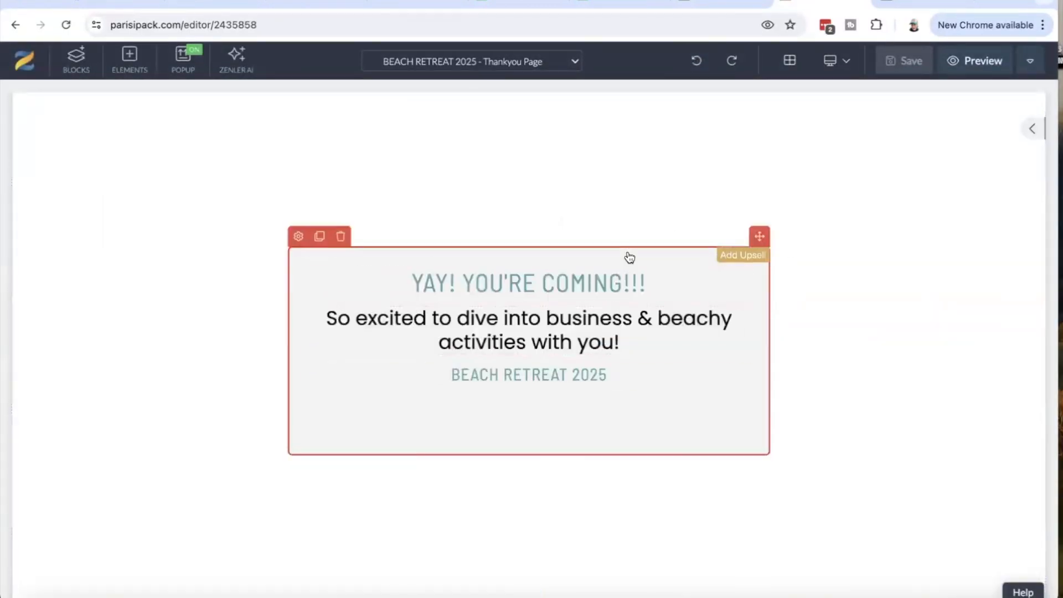
left_click(605, 285)
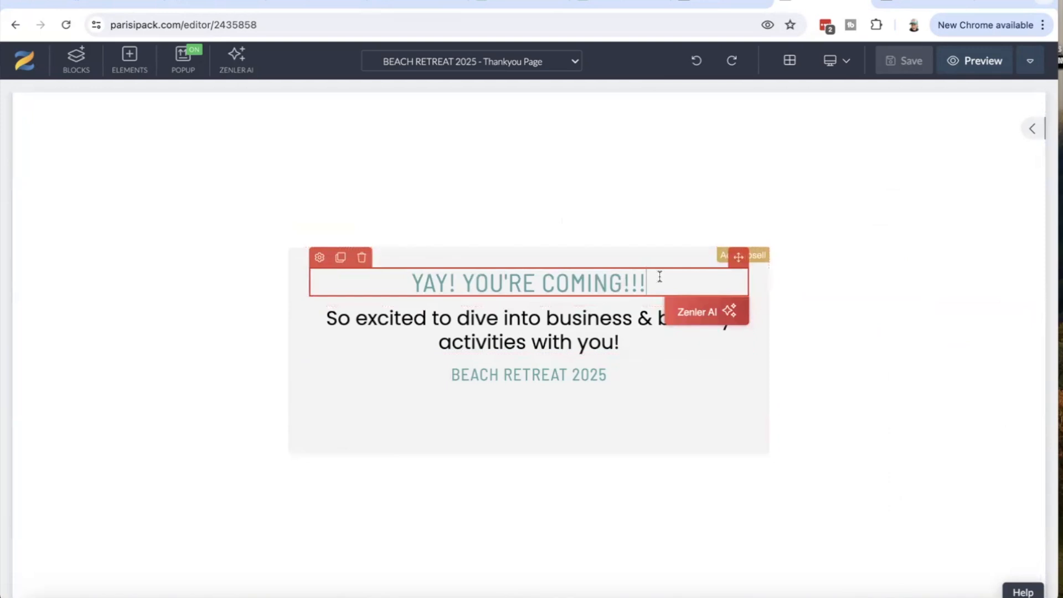
left_click_drag(659, 276, 330, 275)
key("ctrl+c")
left_click(416, 222)
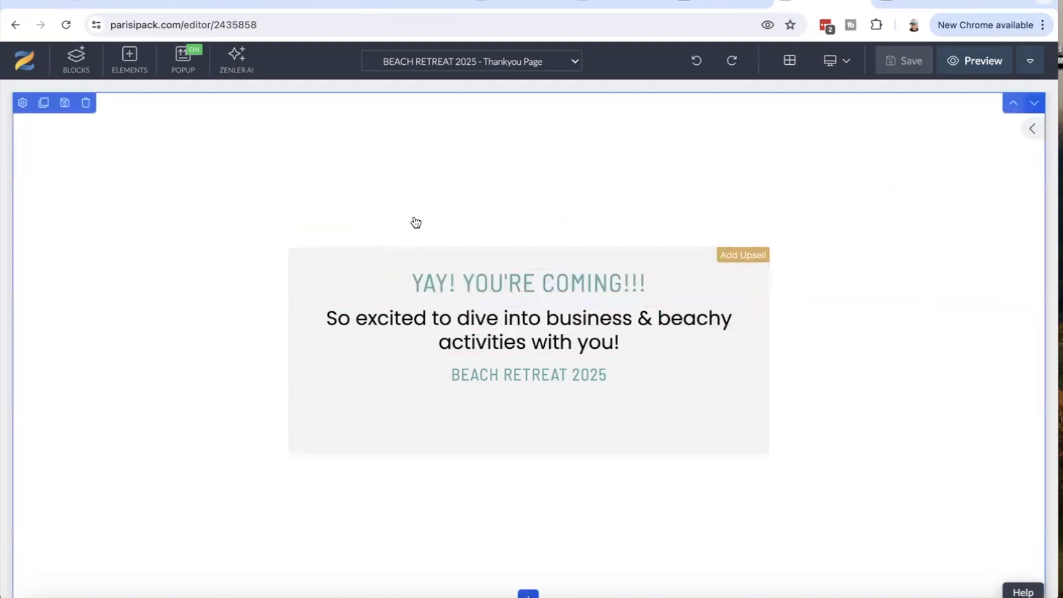
left_click(363, 255)
left_click(341, 237)
left_click(559, 217)
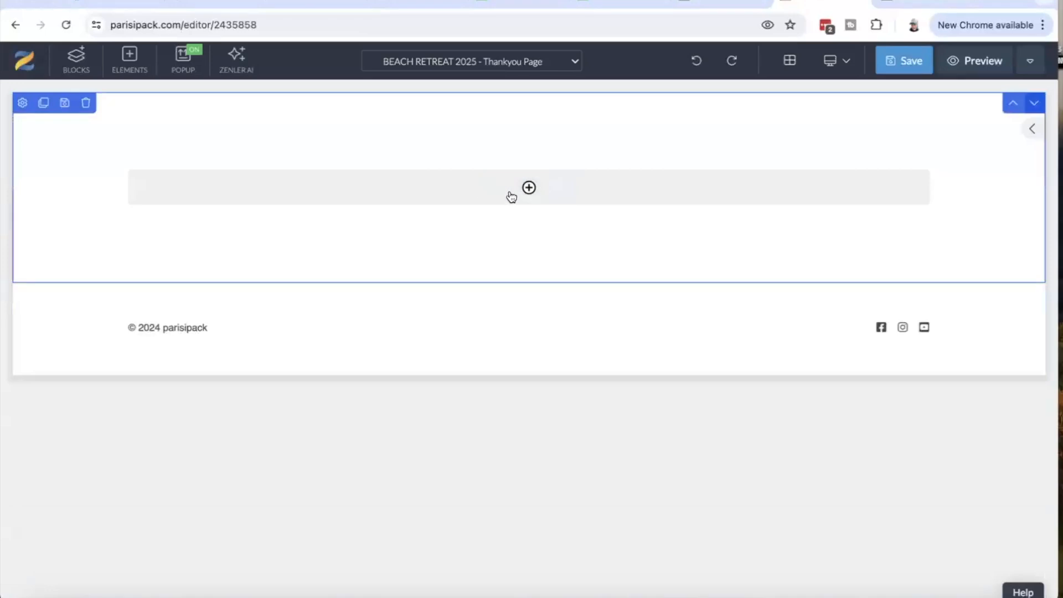
Add a single-column row with a Heading 1 element to the empty section and paste the copied "YAY! YOU'RE COMING!!!" text into it.
left_click(512, 195)
left_click(154, 190)
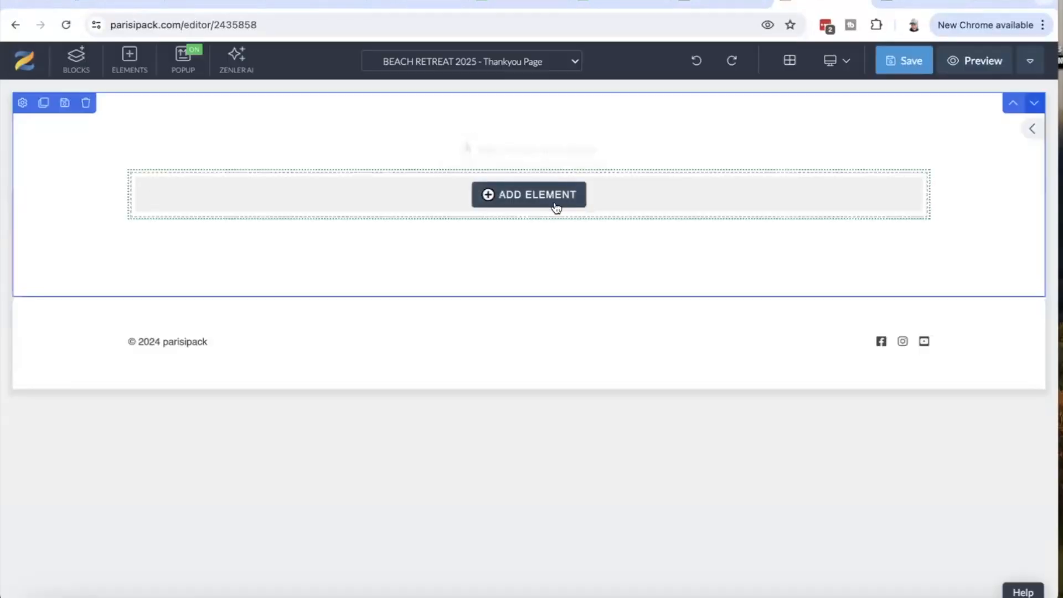
left_click(556, 207)
left_click(123, 214)
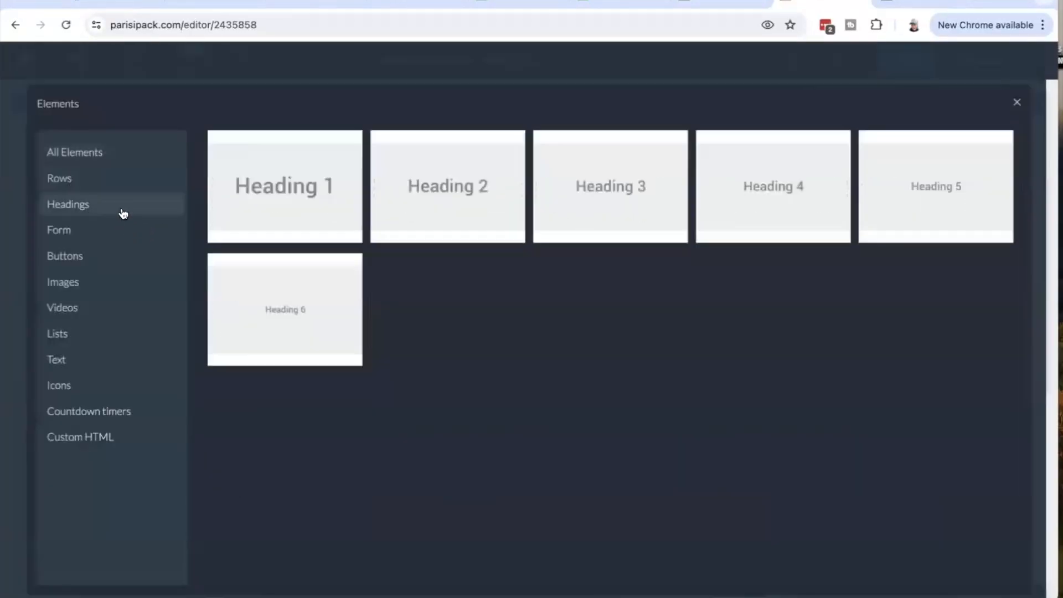
left_click(275, 197)
double_click(574, 194)
key("ctrl+v")
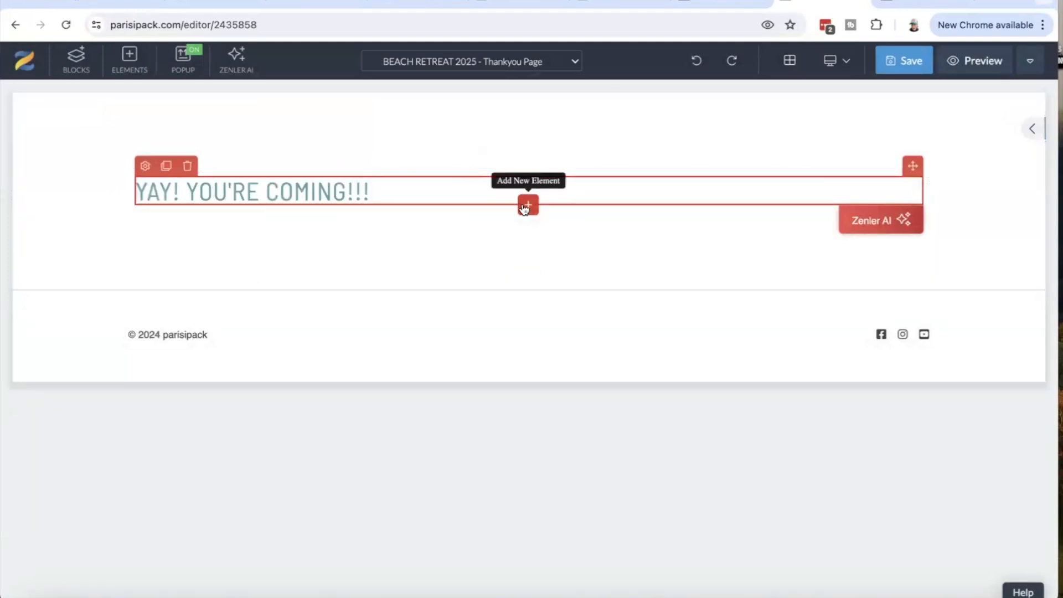
Insert the animated swimming pool image with the rainbow float from the image library below the heading.
left_click(526, 206)
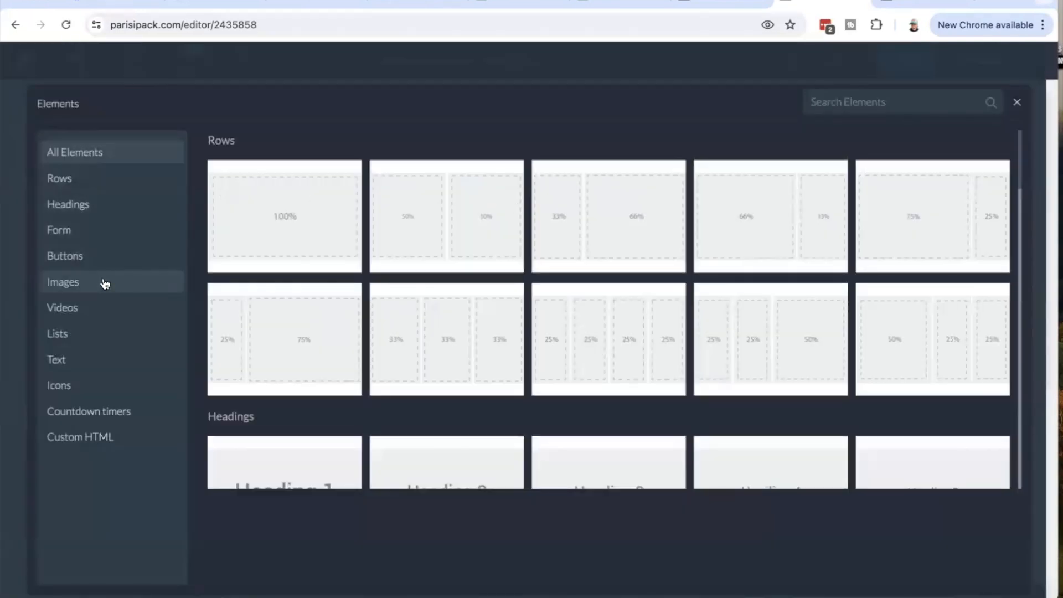
left_click(105, 284)
scroll(563, 309, "down", 5)
scroll(563, 311, "down", 10)
scroll(563, 312, "up", 15)
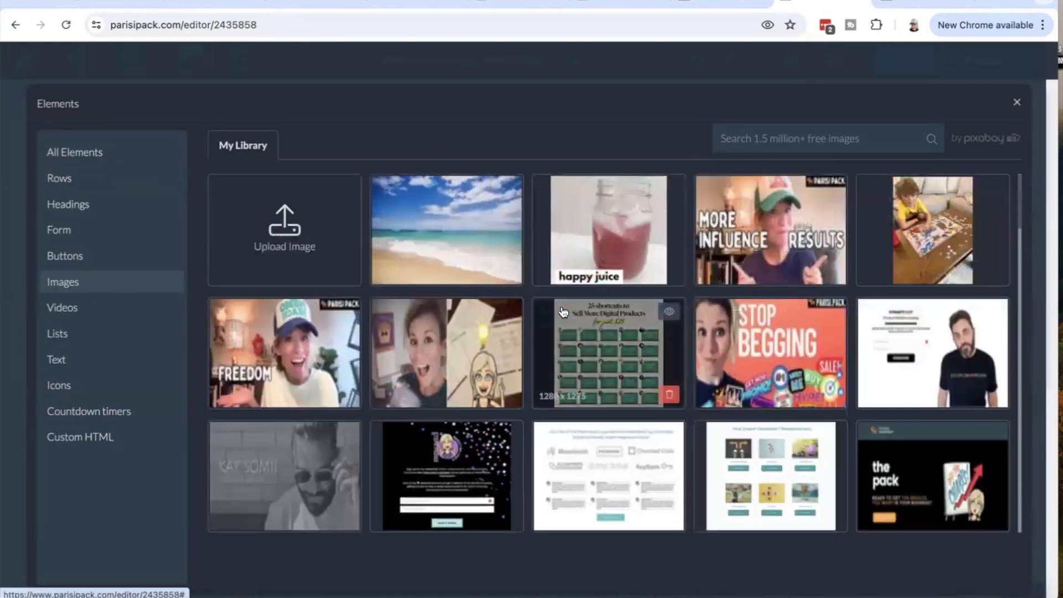
scroll(563, 311, "down", 12)
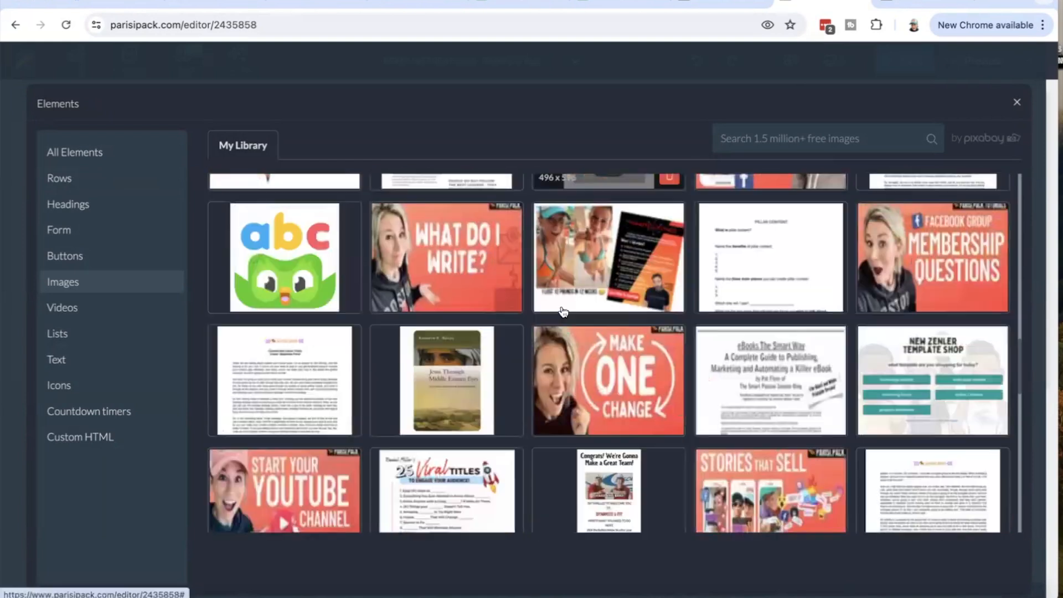
scroll(563, 310, "down", 8)
left_click(601, 264)
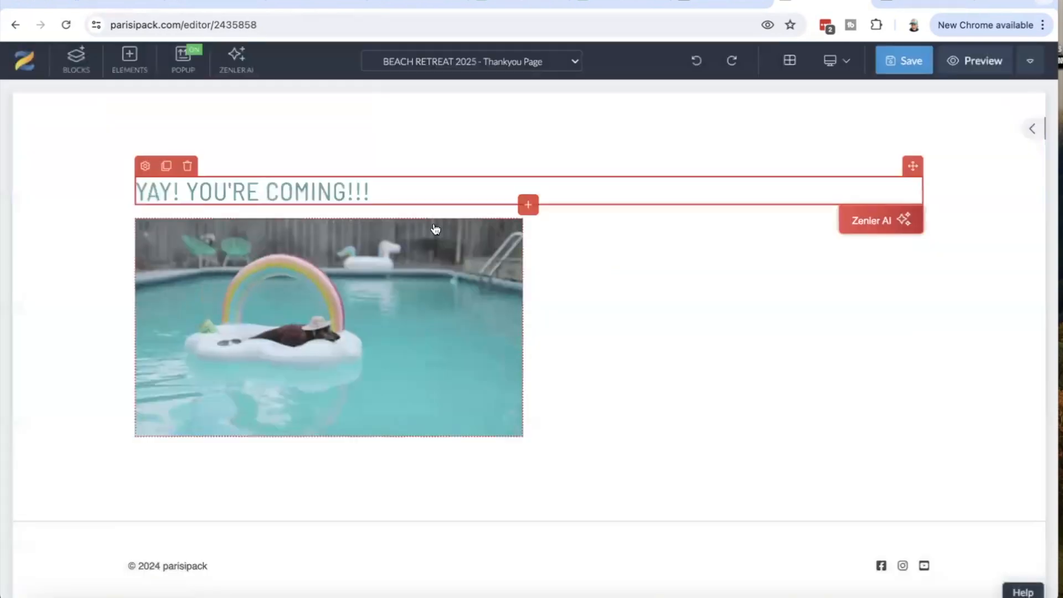
Set the pool image's alignment to Center.
left_click(435, 229)
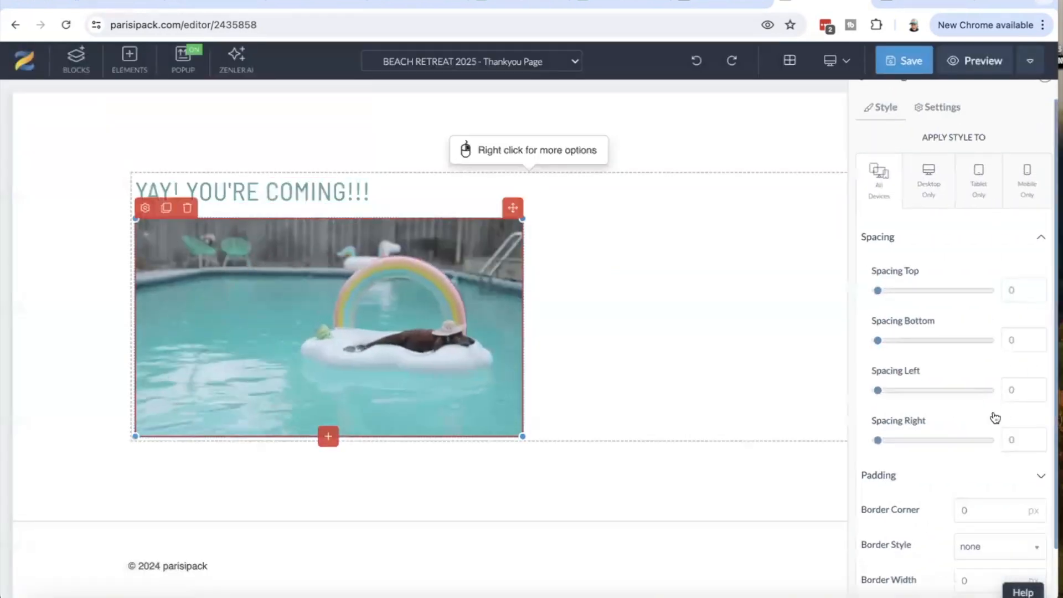
scroll(994, 417, "down", 3)
left_click(967, 575)
left_click(970, 522)
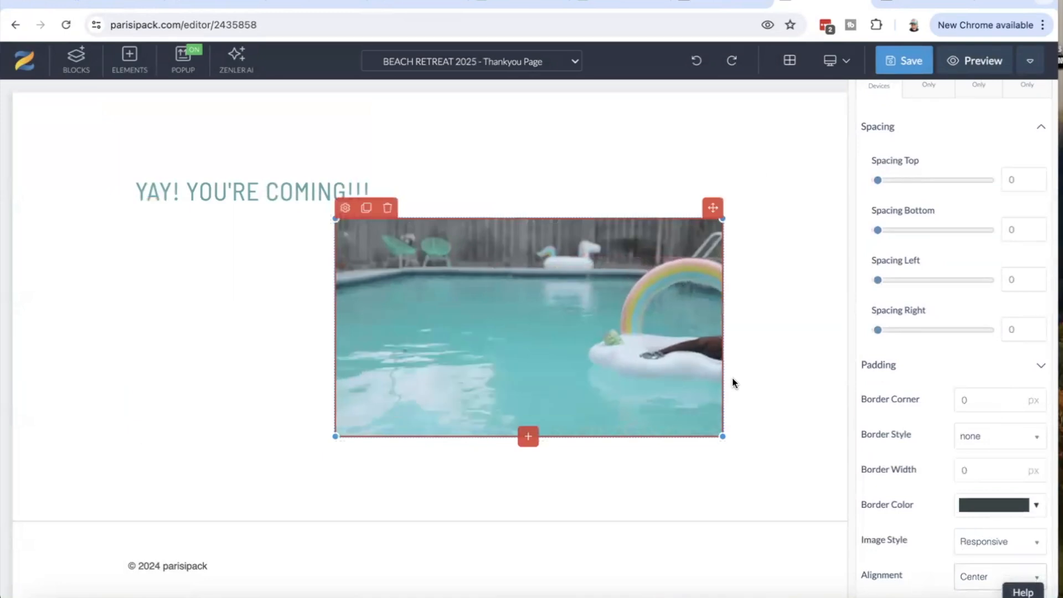
Set the "YAY! YOU'RE COMING!!!" heading's font to Poppins and its alignment to Center.
left_click(268, 197)
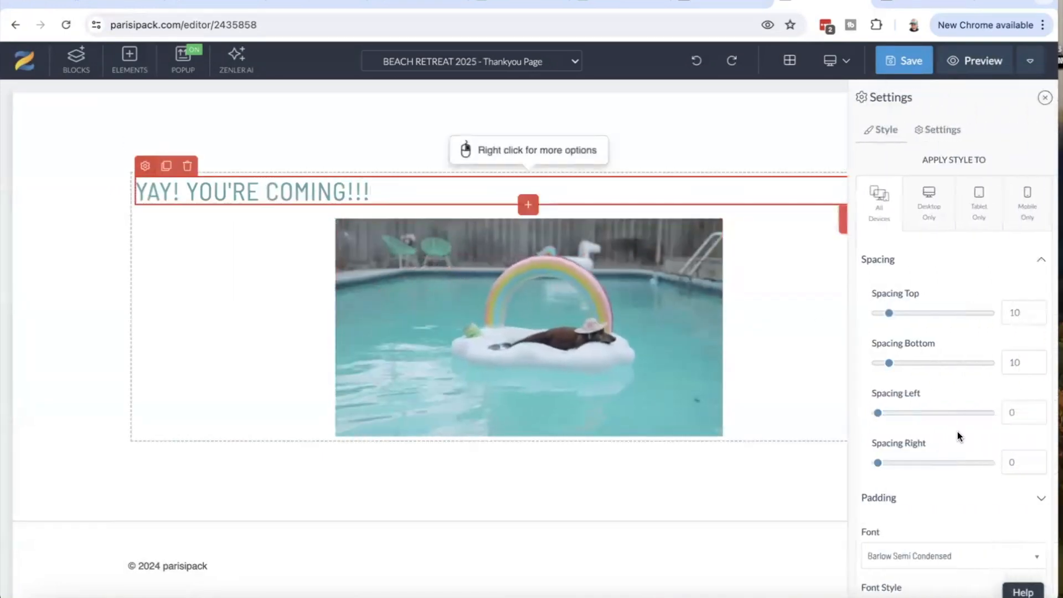
scroll(959, 432, "down", 3)
left_click(963, 369)
type("pop")
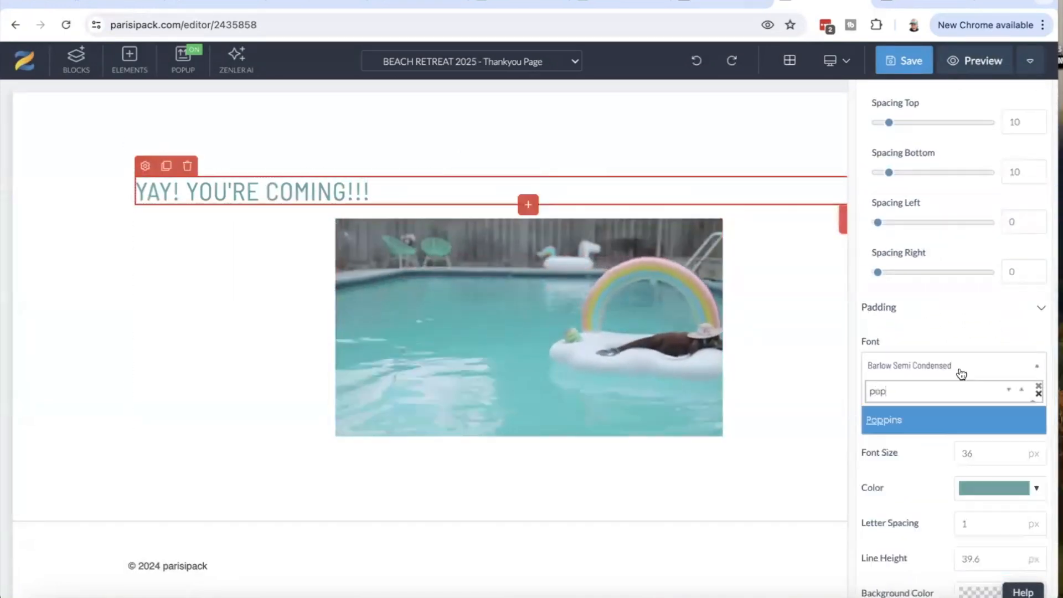
left_click(930, 419)
scroll(930, 419, "down", 3)
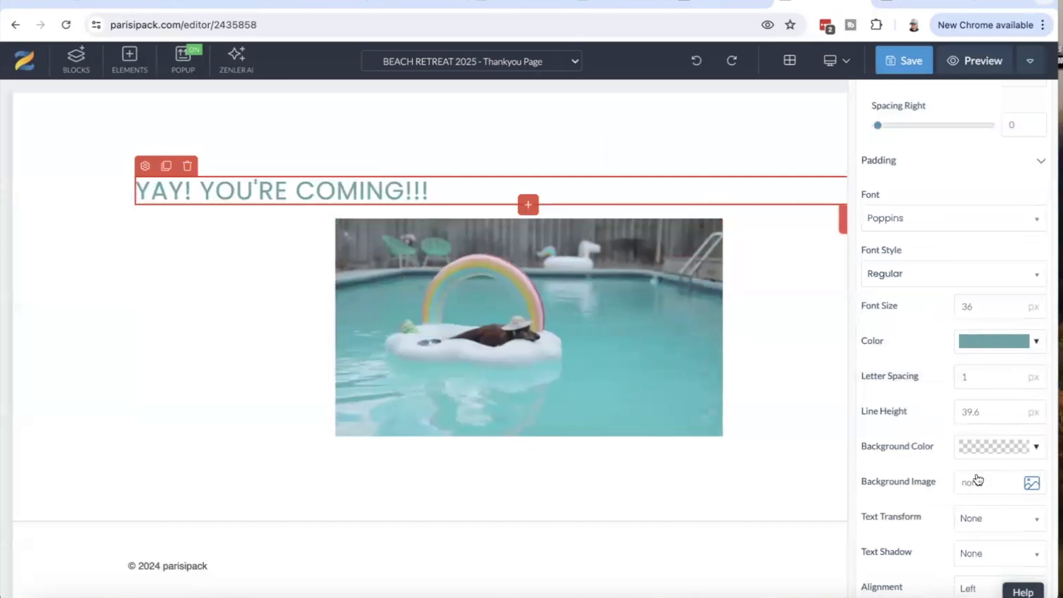
left_click(971, 587)
left_click(977, 536)
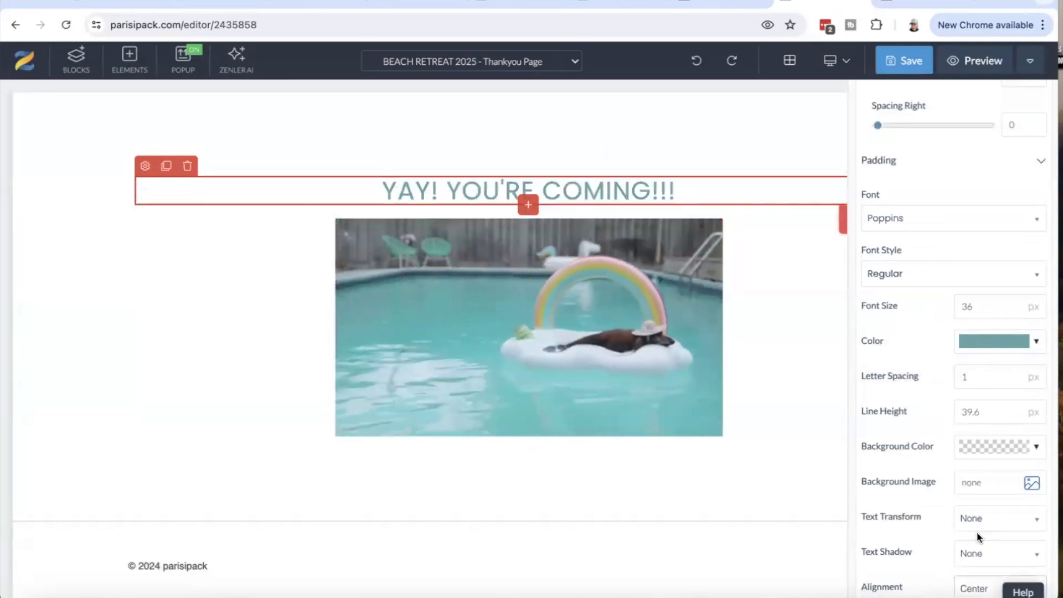
Add a Heading 3 above the image reading "Go check your email right now for all the deets! So excited to do beachy & business activities with you!".
left_click(528, 204)
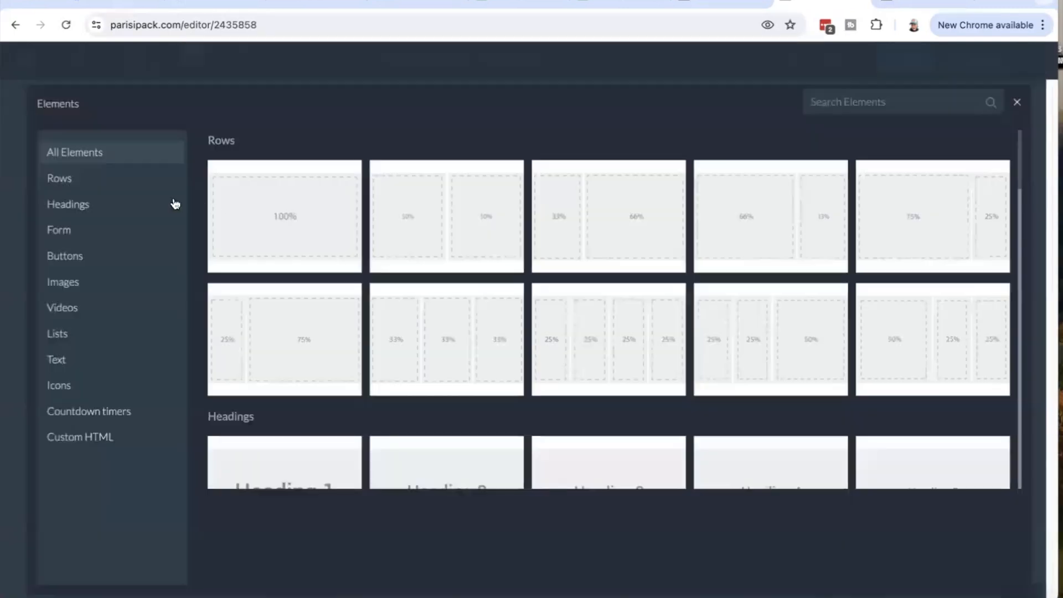
left_click(120, 207)
left_click(645, 185)
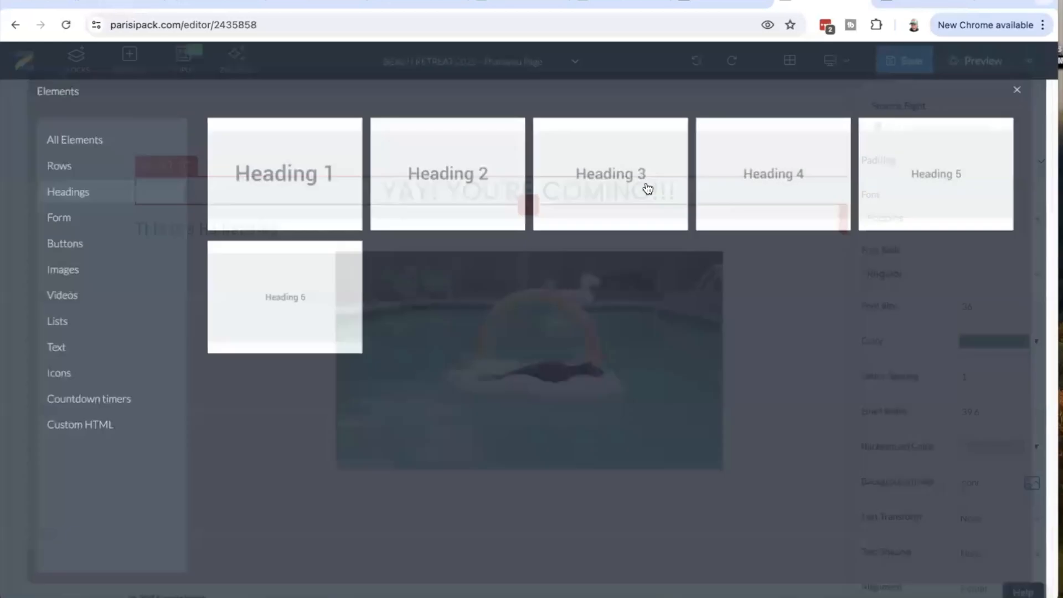
left_click(285, 235)
left_click_drag(294, 228, 135, 232)
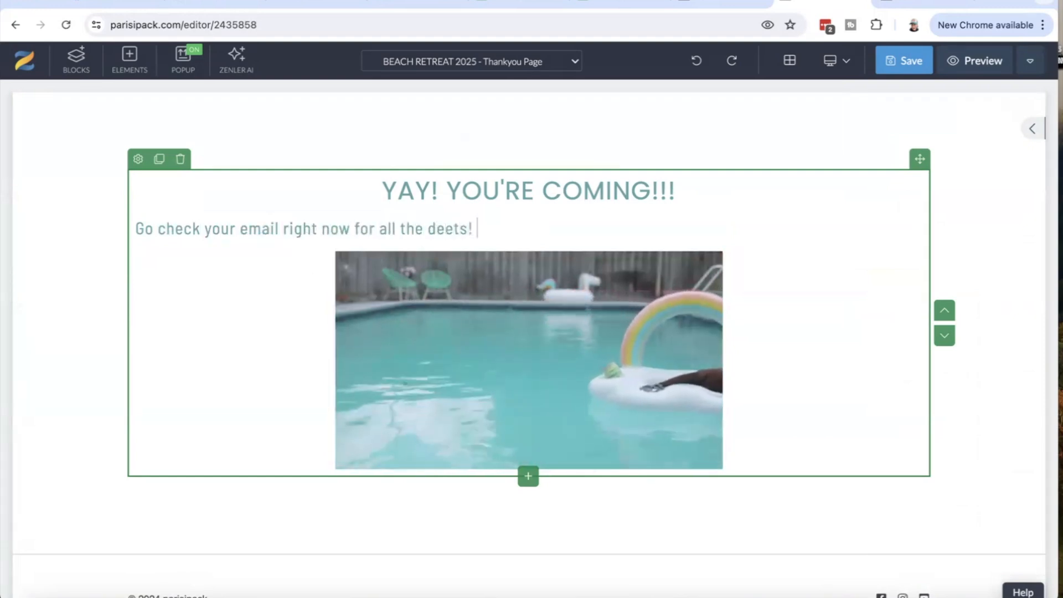
type("So exct")
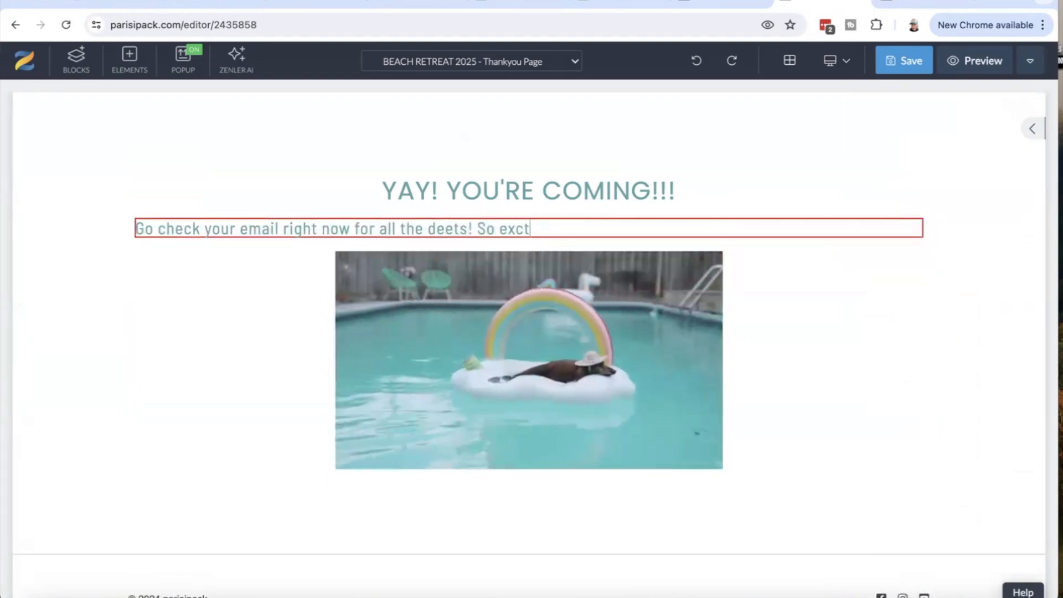
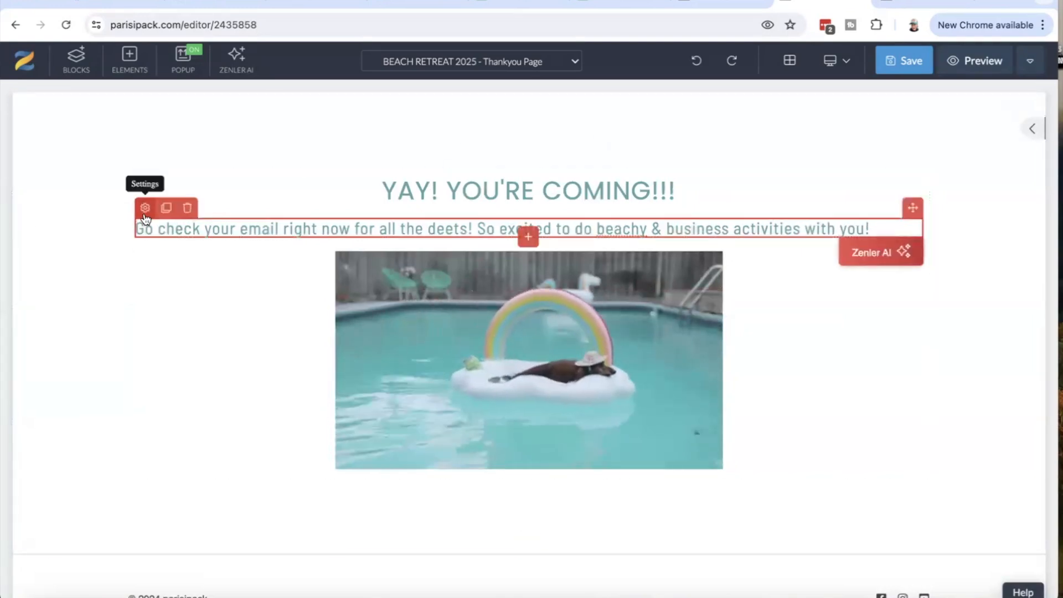
Set the email message's font to Poppins and its alignment to Center, and save the page.
left_click(145, 207)
left_click(949, 556)
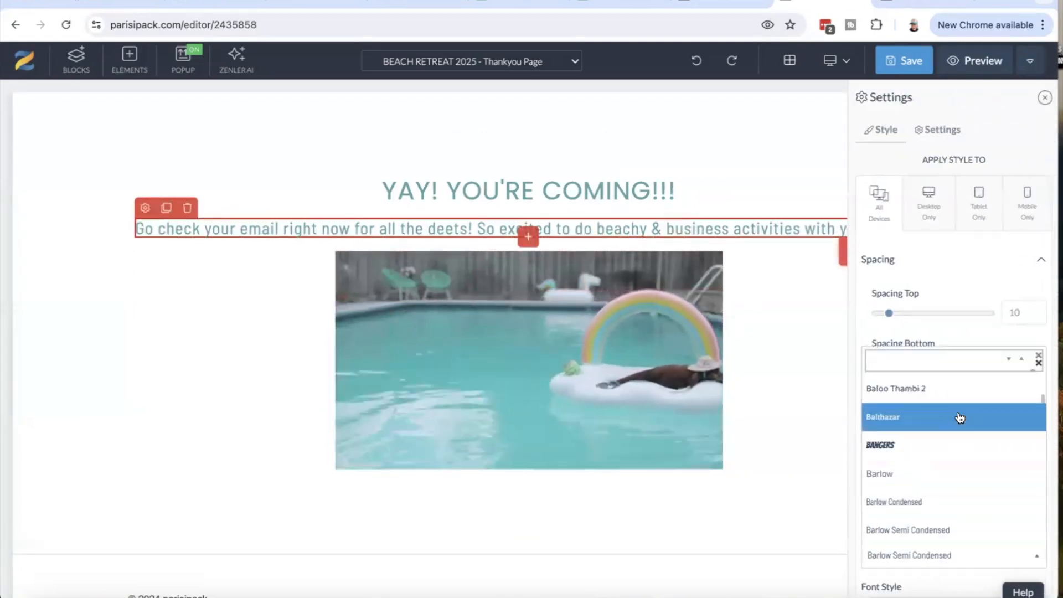
type("pop")
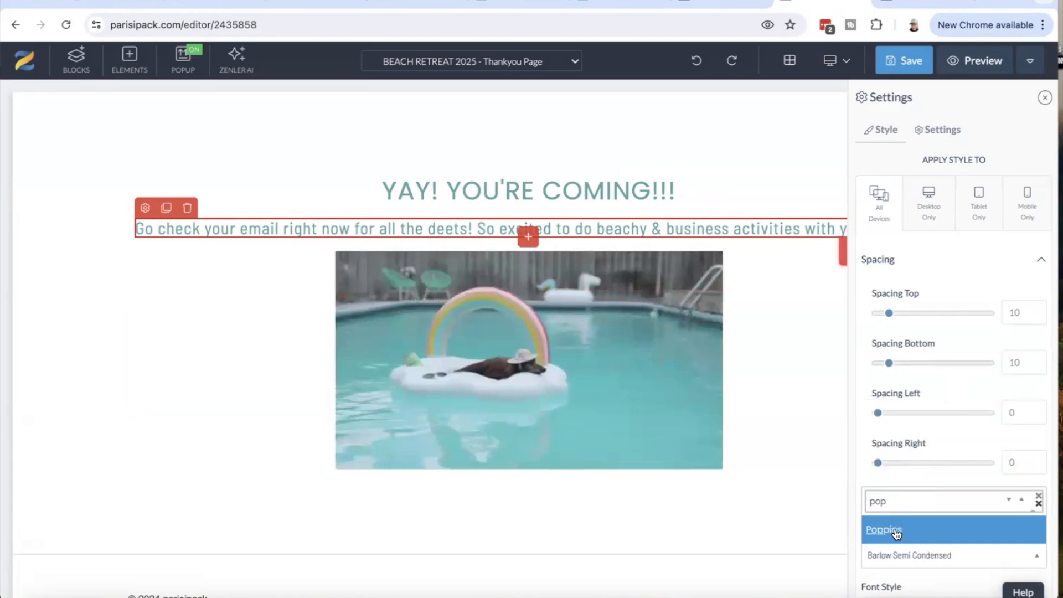
key("Return")
left_click(975, 575)
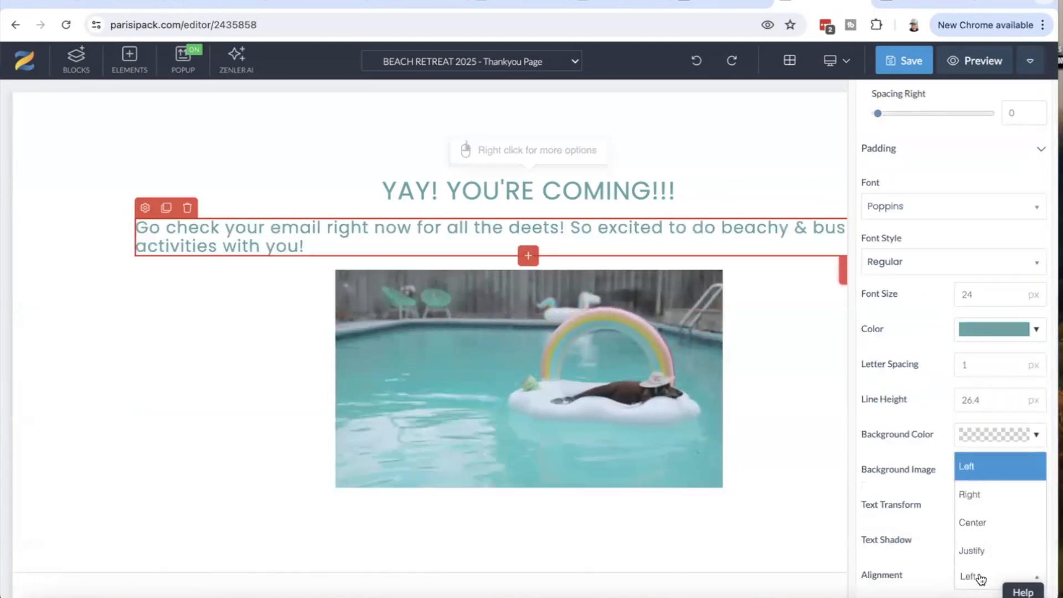
left_click(986, 523)
left_click(910, 58)
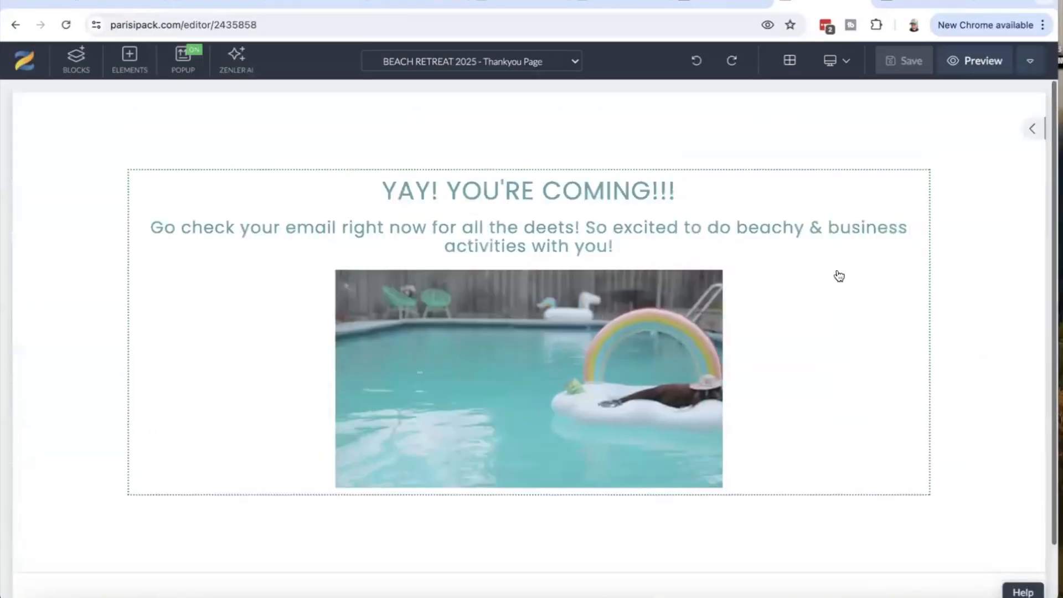
Switch the page to the mobile layout and enlarge the pool image to nearly the full content width.
left_click(844, 66)
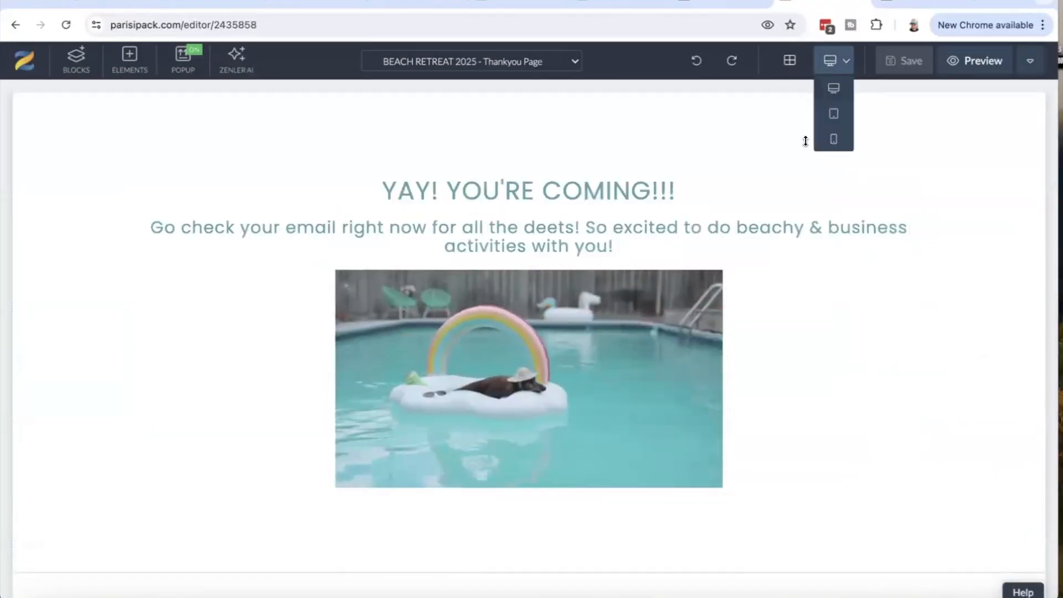
left_click(834, 141)
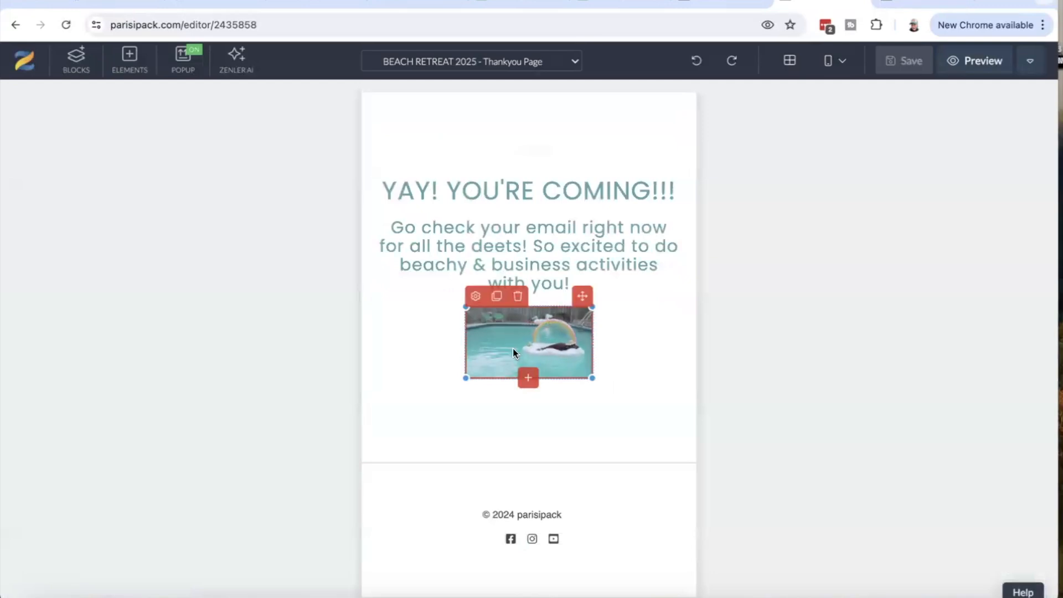
left_click_drag(464, 378, 387, 464)
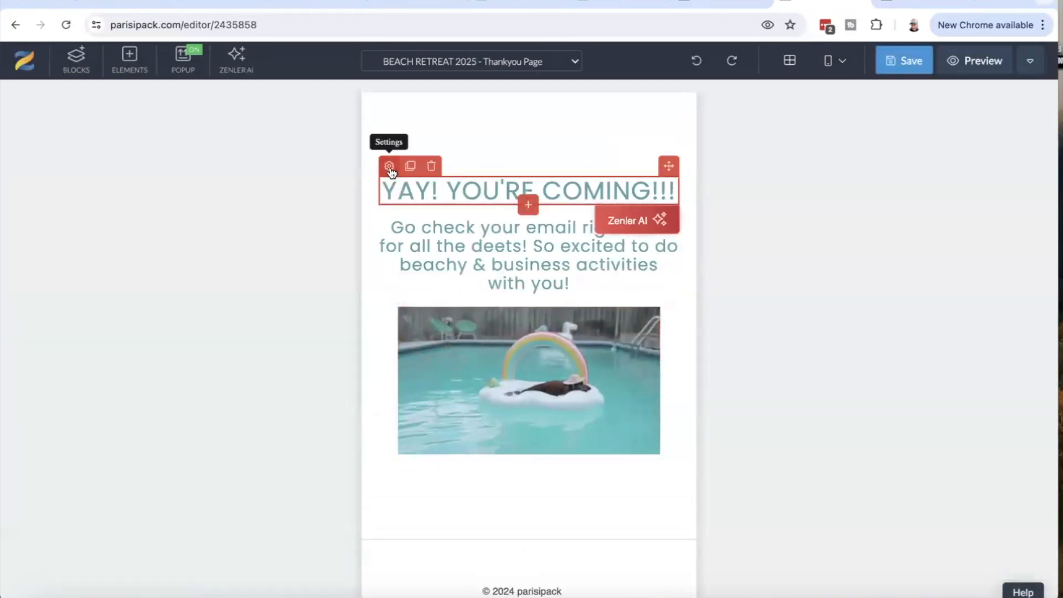
Reduce the "YAY! YOU'RE COMING!!!" heading's font size in the mobile layout so it has room on both sides.
left_click(389, 167)
scroll(974, 332, "down", 5)
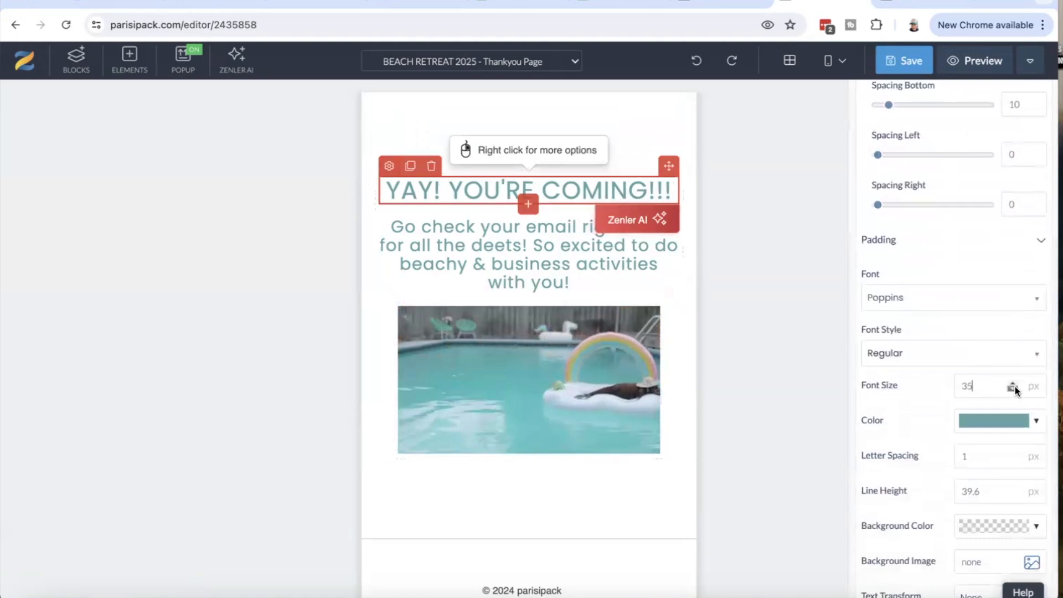
left_click(1013, 388)
left_click(1013, 388)
Set the email message's font size to 19 px in the mobile layout.
left_click(596, 268)
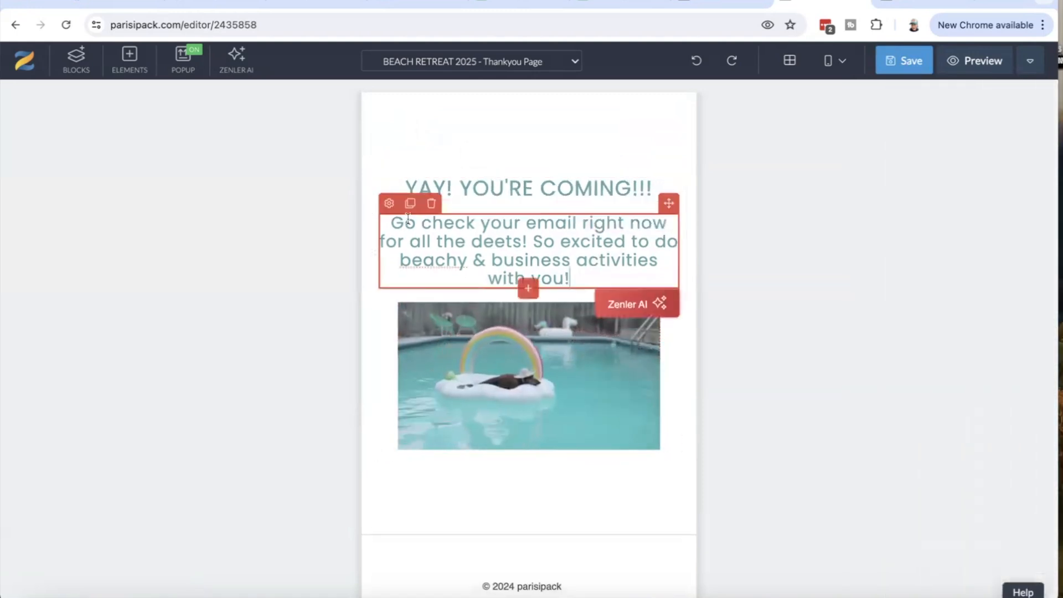
left_click(388, 203)
scroll(941, 343, "down", 2)
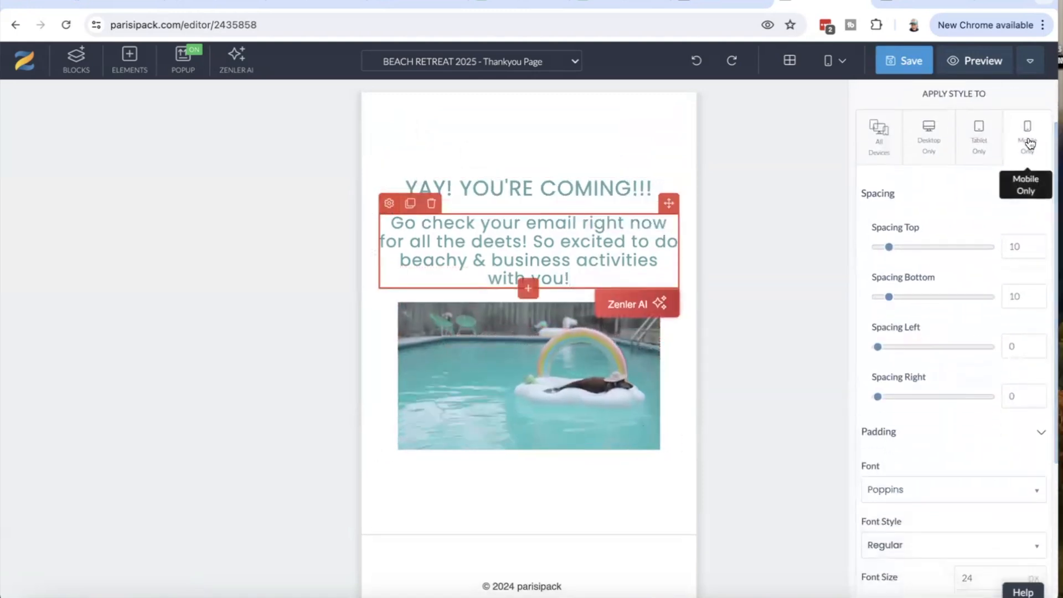
scroll(960, 335, "down", 4)
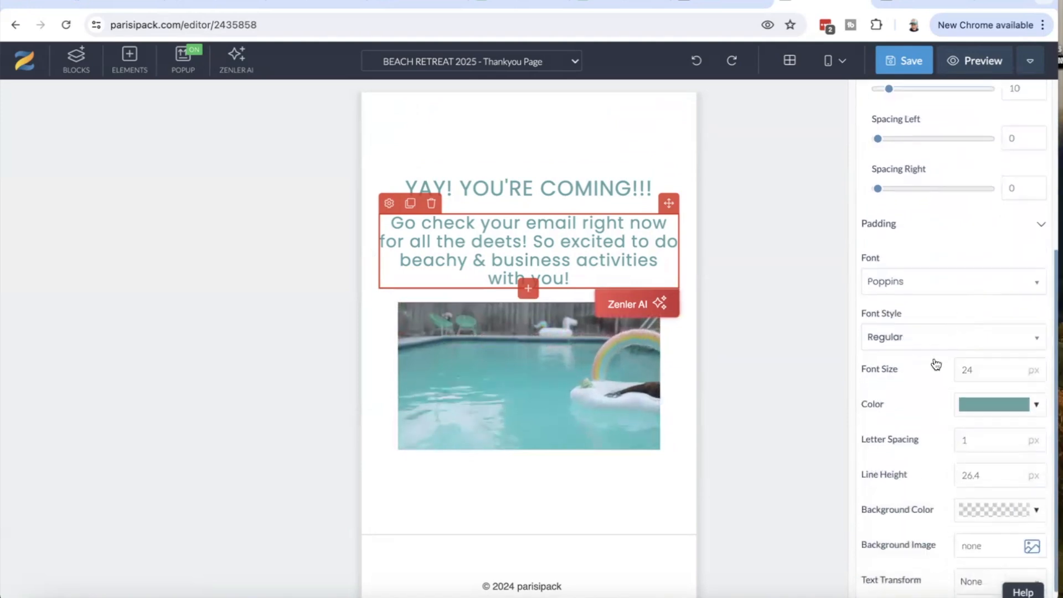
left_click(1013, 374)
left_click(1012, 374)
left_click(1013, 373)
left_click(1013, 373)
left_click(1013, 373)
left_click(1013, 374)
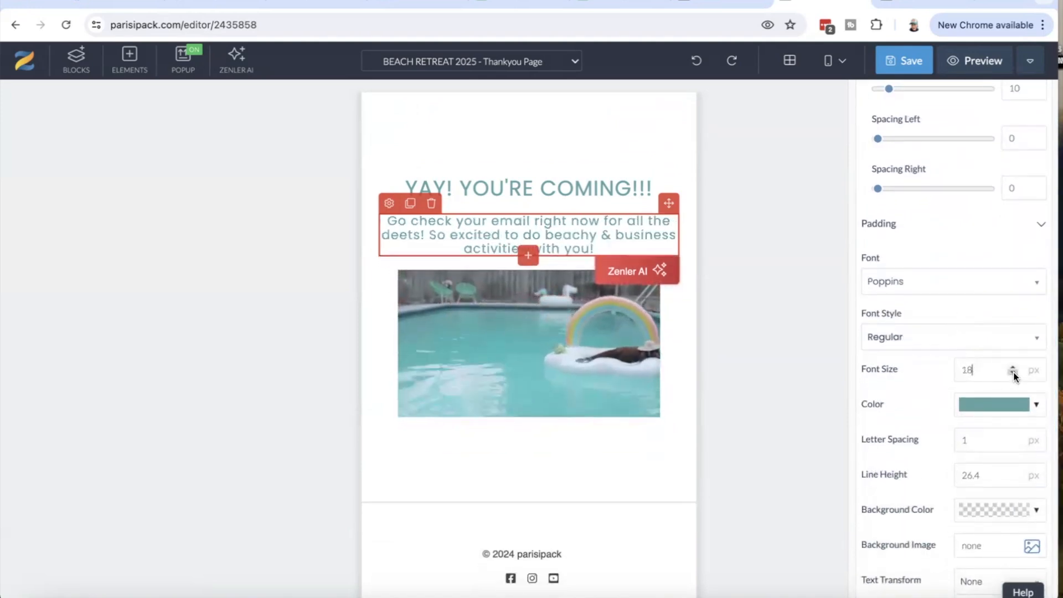
left_click(1013, 367)
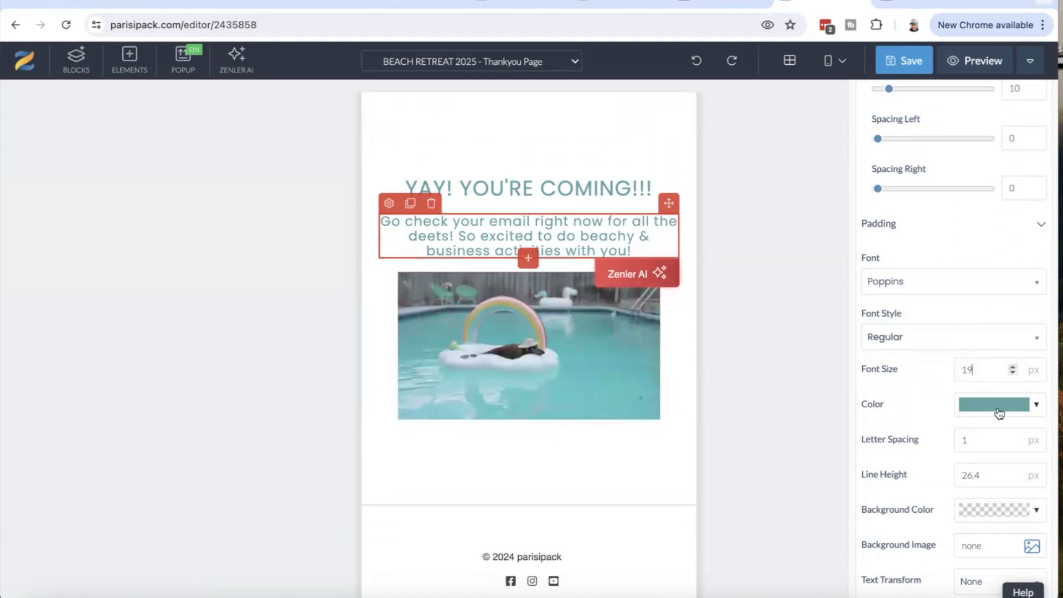
Reduce the email message's line height to 23 px in the mobile layout.
left_click(1010, 470)
left_click(1011, 480)
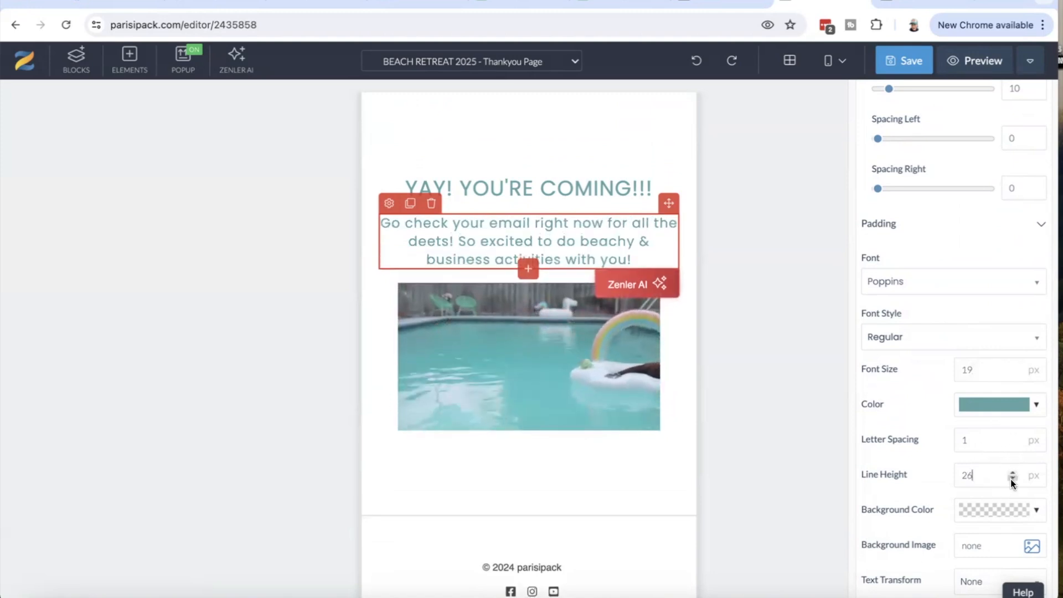
left_click(1011, 480)
left_click(1010, 479)
left_click(1010, 480)
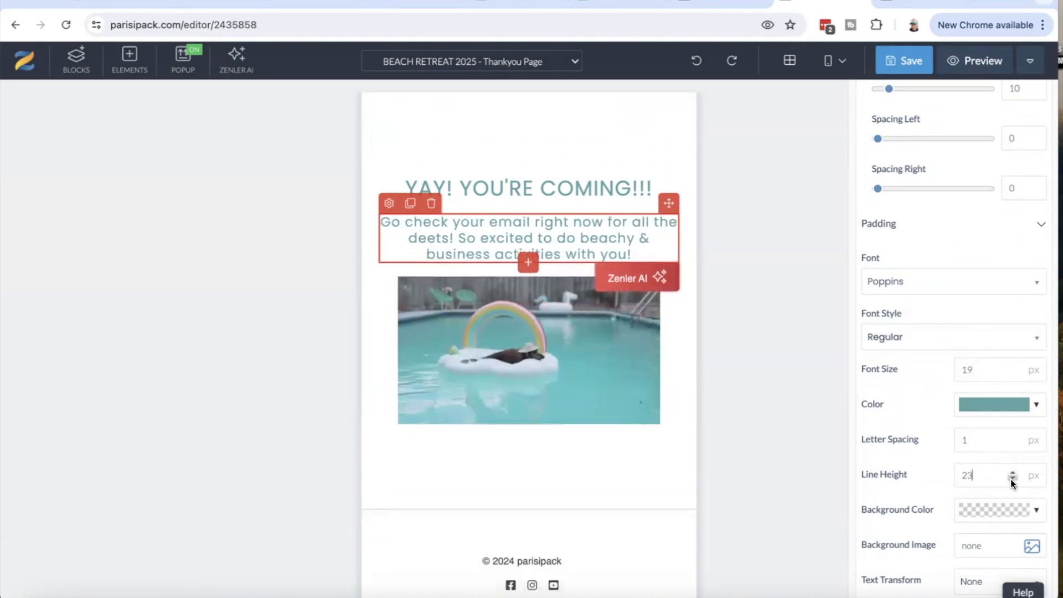
Set the email message's left and right padding to 12 in the mobile layout and save the page.
left_click(956, 233)
left_click_drag(877, 380, 891, 380)
left_click_drag(877, 428, 882, 428)
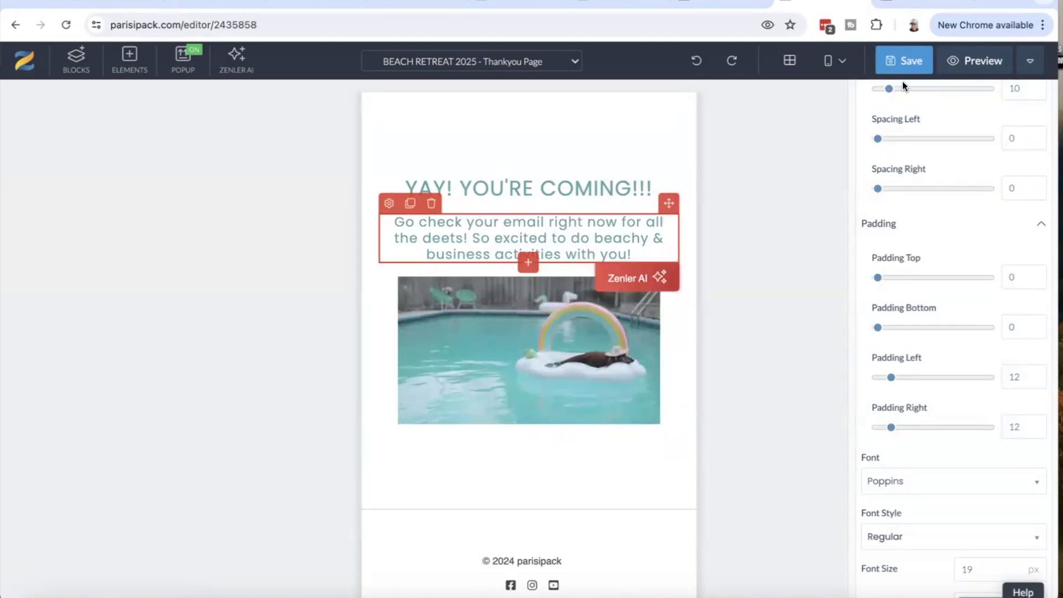
left_click(914, 60)
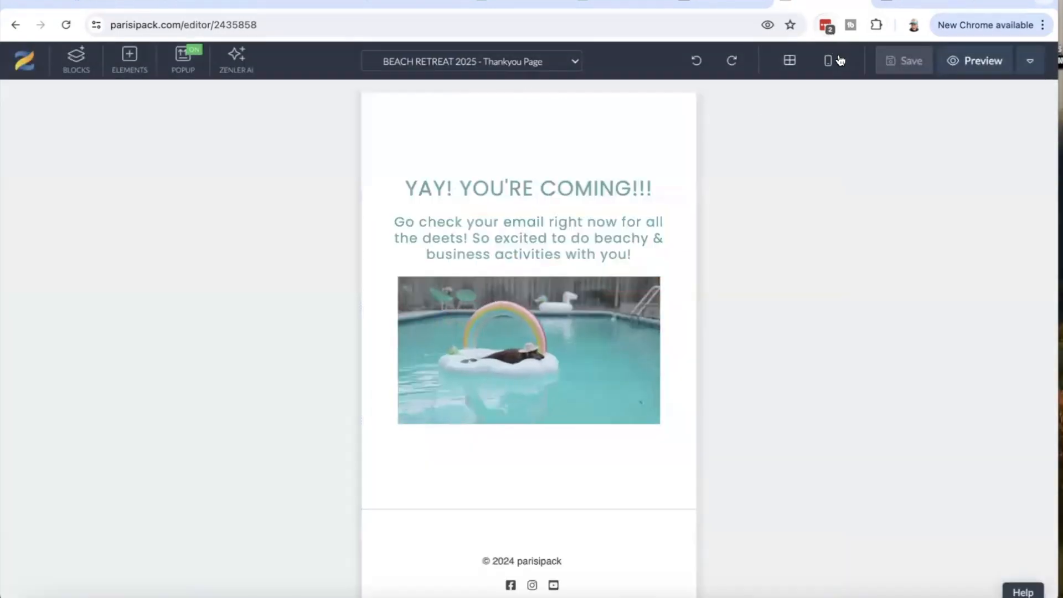
Switch the thank-you page to the desktop layout and look over its heading, message and pool image.
left_click(833, 61)
left_click(836, 92)
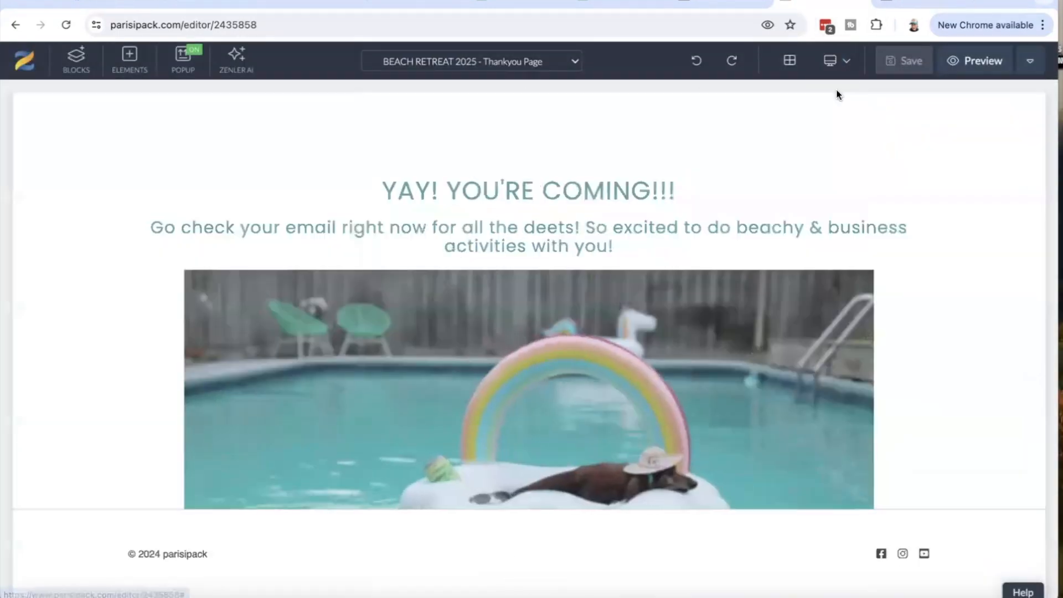
scroll(600, 379, "down", 4)
scroll(601, 379, "up", 4)
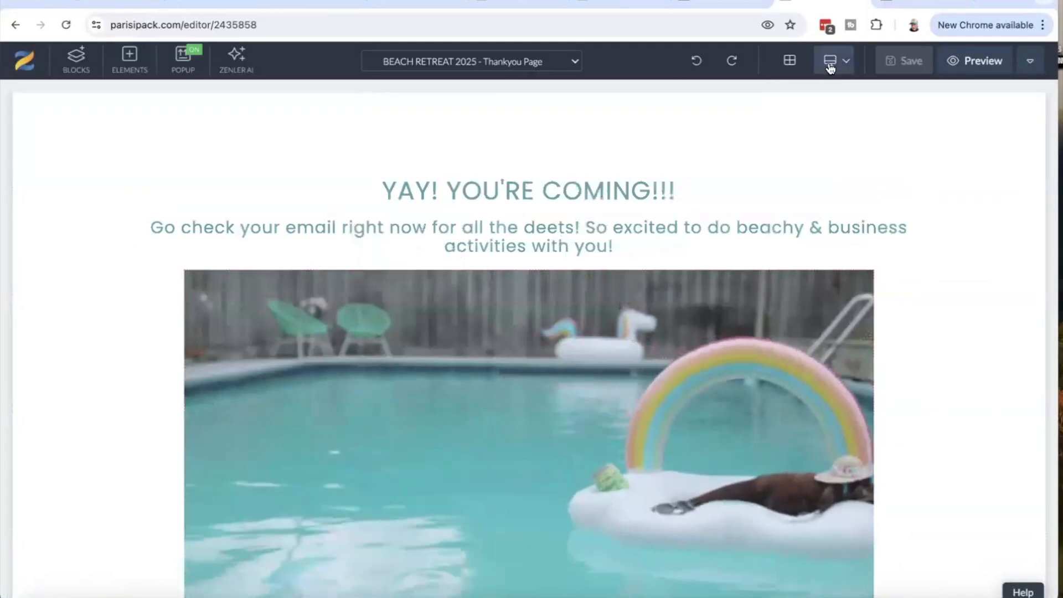
Open the BEACH RETREAT 2025 checkout page in the editor and switch it to the mobile layout.
left_click(550, 61)
left_click(523, 113)
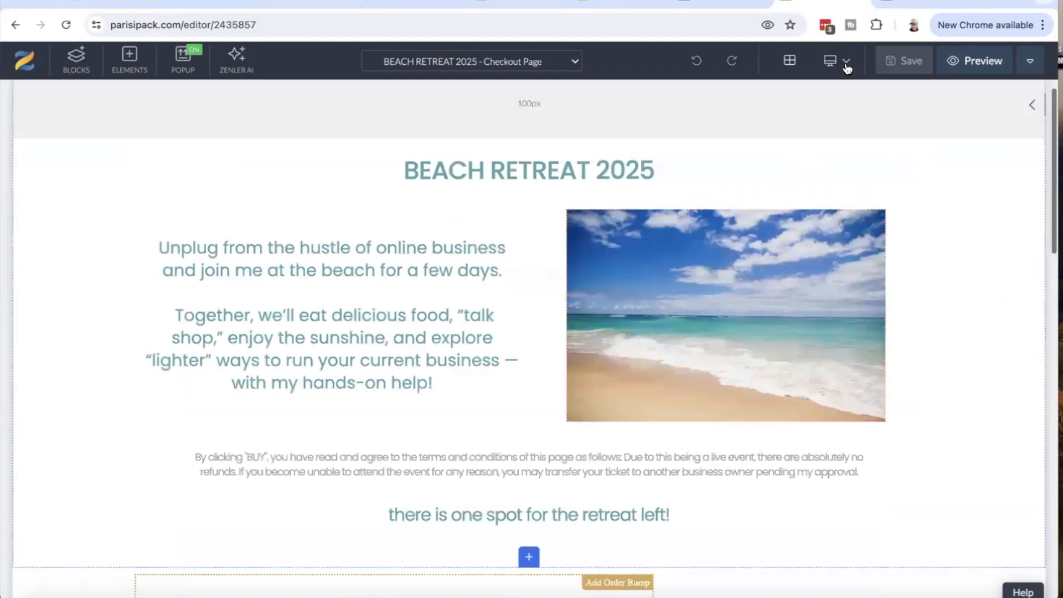
left_click(846, 67)
left_click(835, 142)
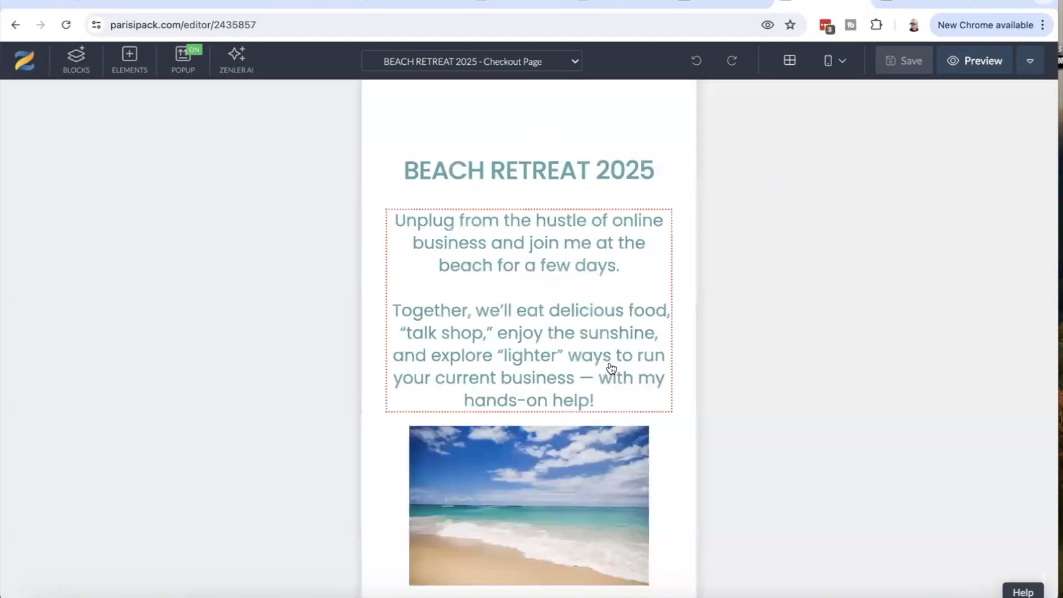
scroll(611, 368, "down", 1)
scroll(609, 363, "up", 2)
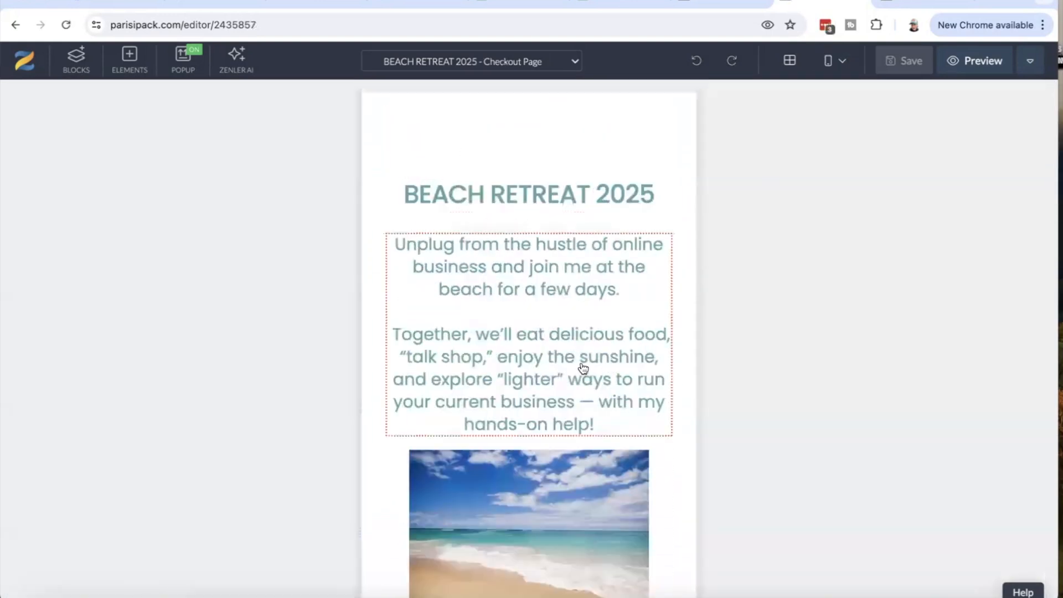
Set the retreat description's font size to 21 px and its line height to 29 px in the mobile layout.
left_click(583, 368)
scroll(991, 388, "down", 4)
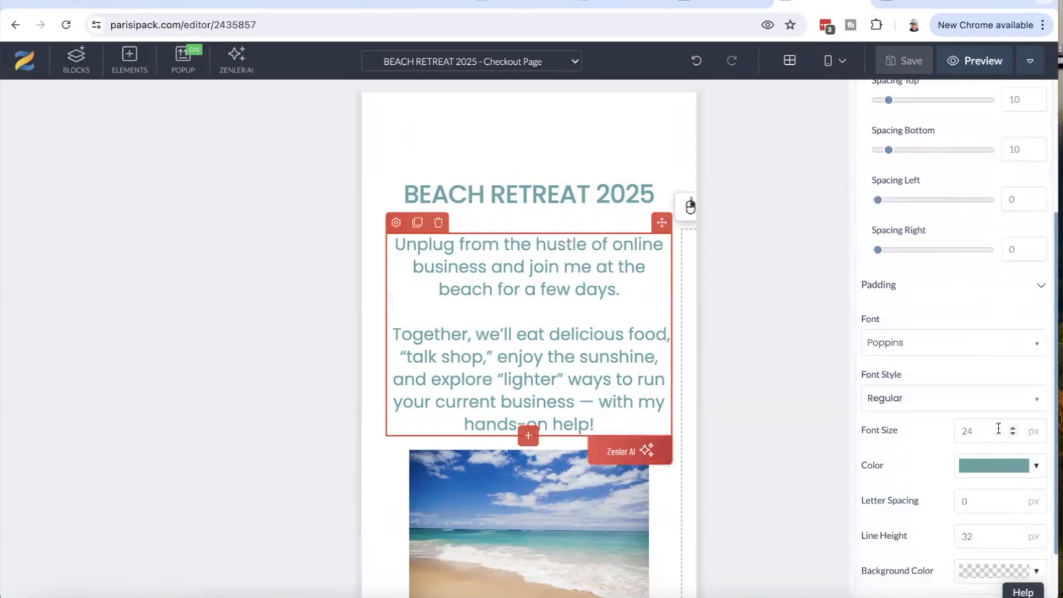
left_click(1013, 434)
left_click(1013, 434)
left_click(1012, 434)
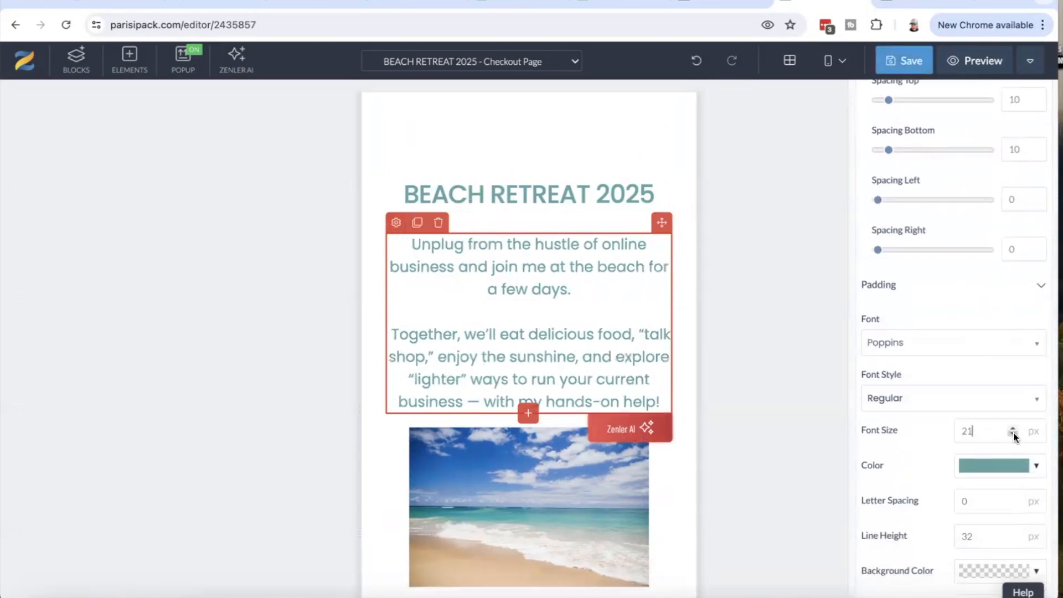
left_click(1013, 539)
left_click(1013, 539)
left_click(1013, 539)
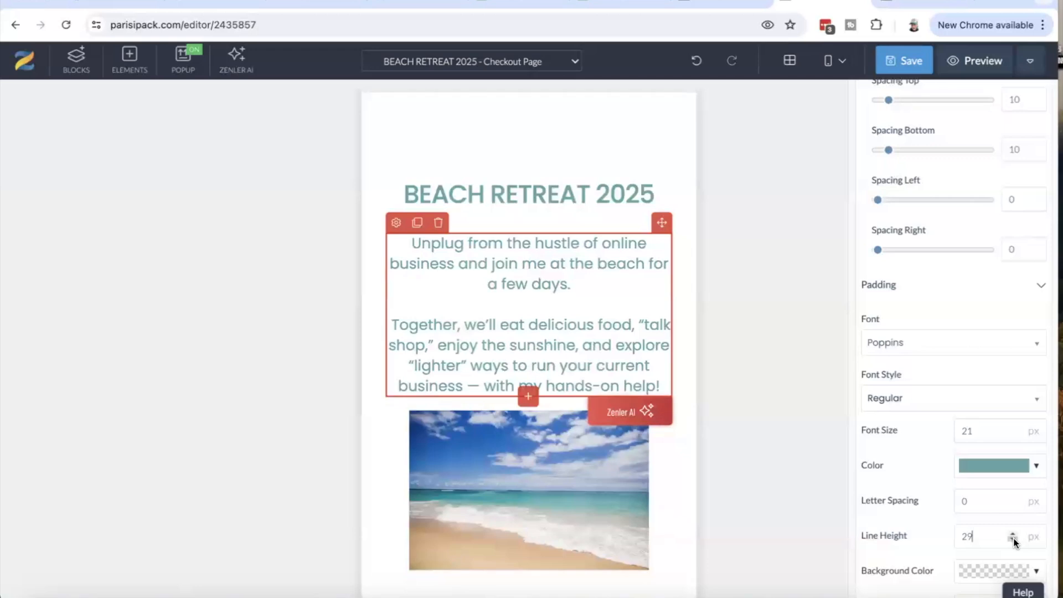
Set the retreat description's left and right padding to 8 in the mobile layout and save the page.
left_click(958, 285)
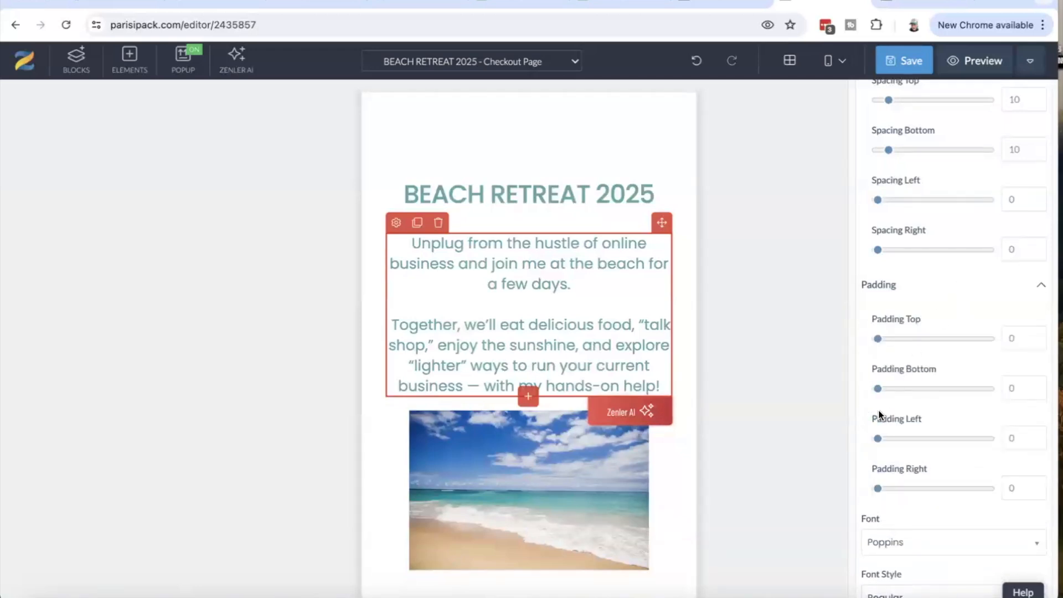
left_click_drag(880, 441, 884, 441)
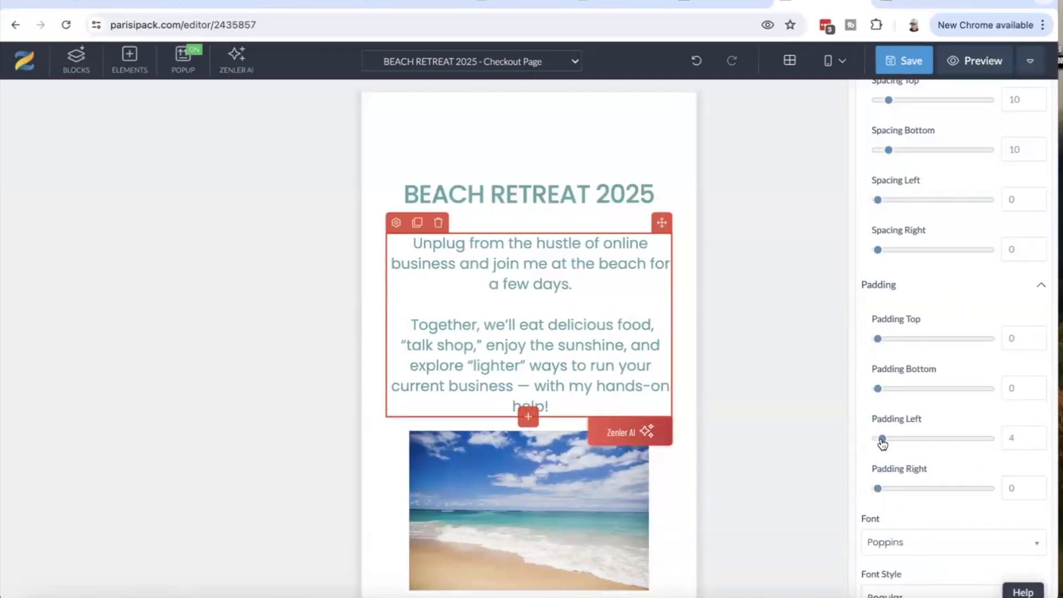
left_click_drag(878, 490, 887, 489)
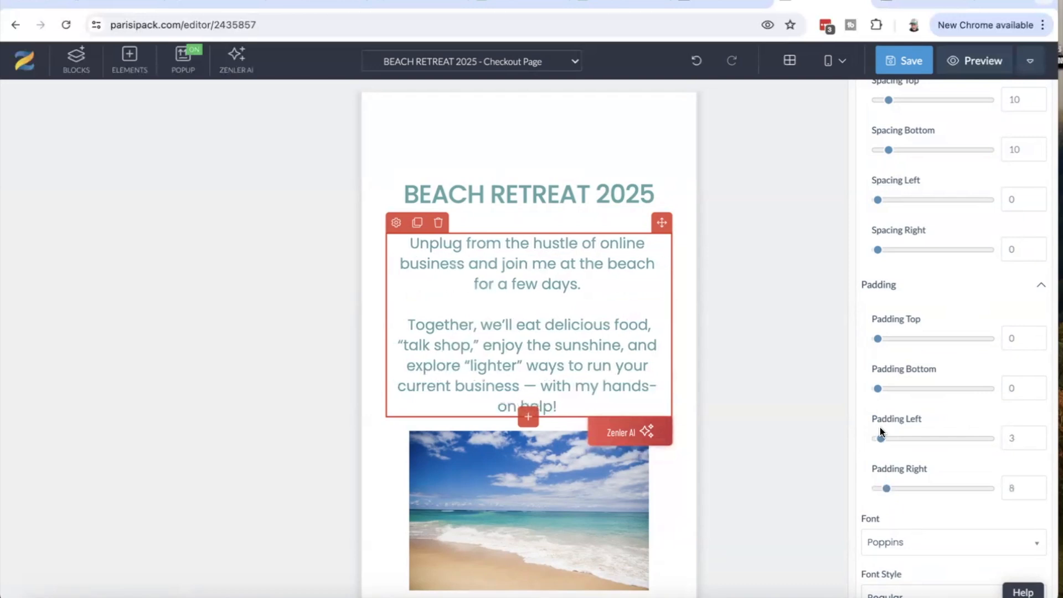
left_click_drag(882, 441, 887, 442)
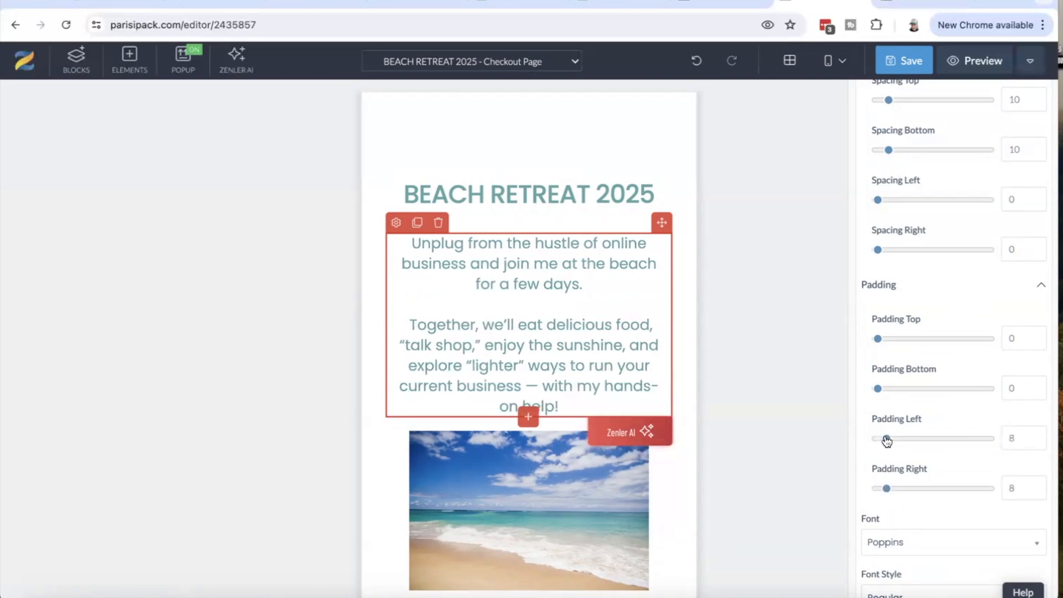
left_click(908, 59)
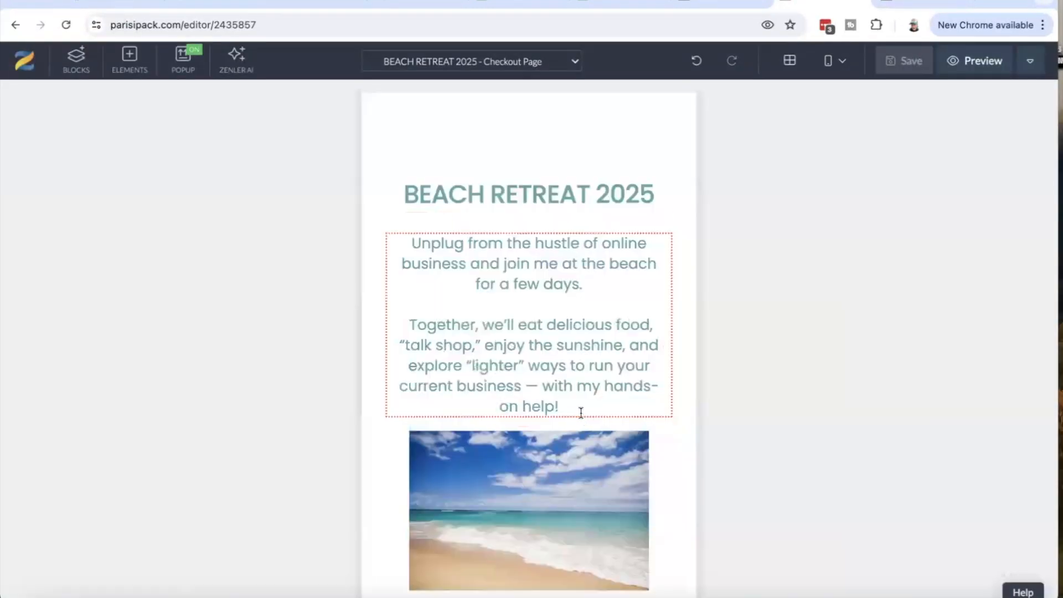
Increase the retreat description's bottom spacing to 32 in the mobile layout and save the page.
left_click(577, 409)
left_click_drag(889, 363, 913, 364)
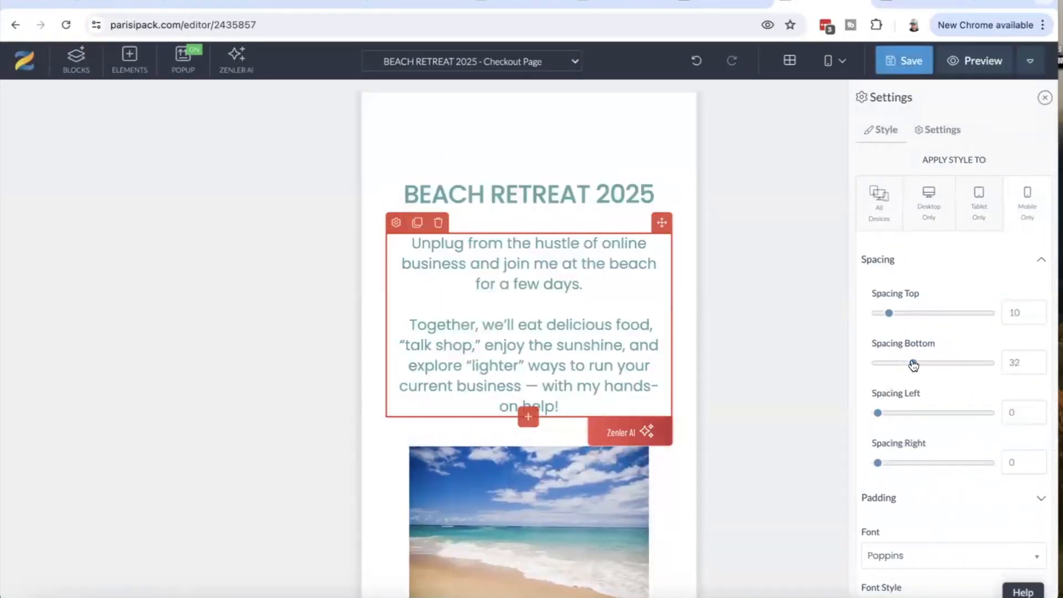
left_click(915, 67)
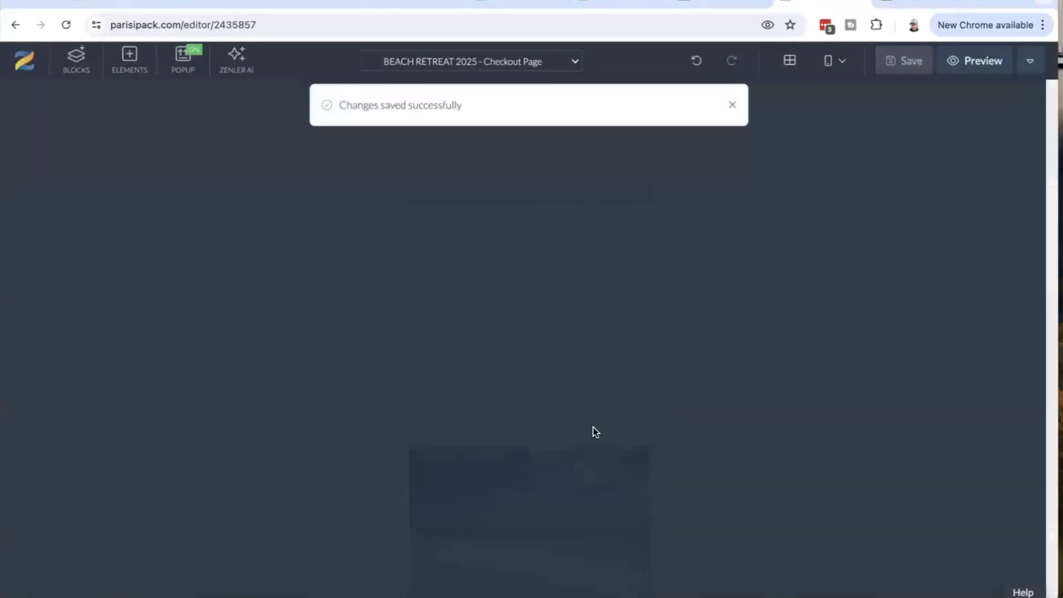
Set the left and right padding of the terms-and-conditions text below the beach image to 0 in the mobile layout.
scroll(593, 426, "down", 6)
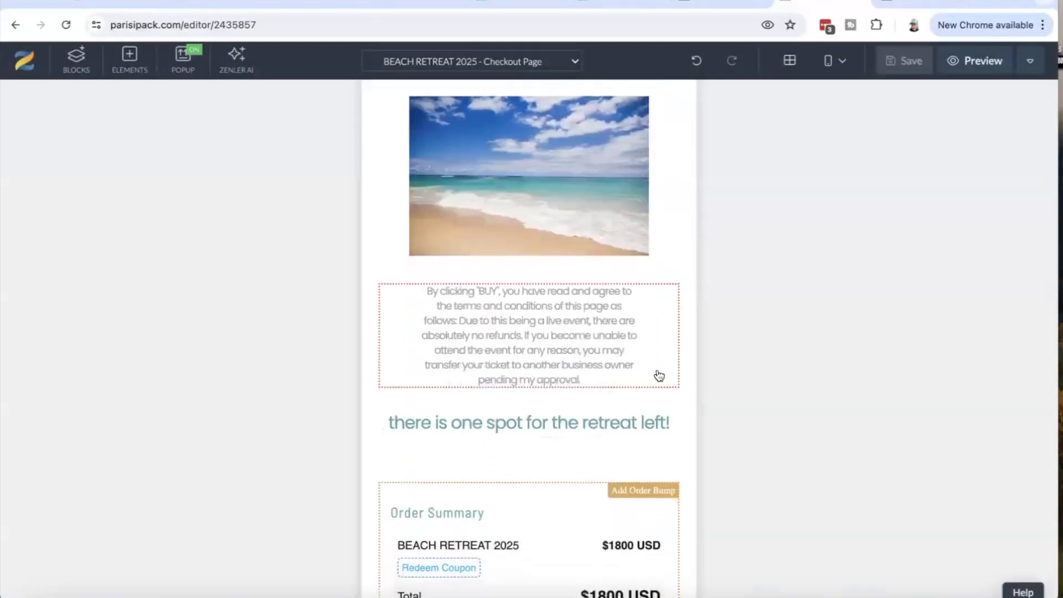
left_click(636, 368)
left_click(388, 273)
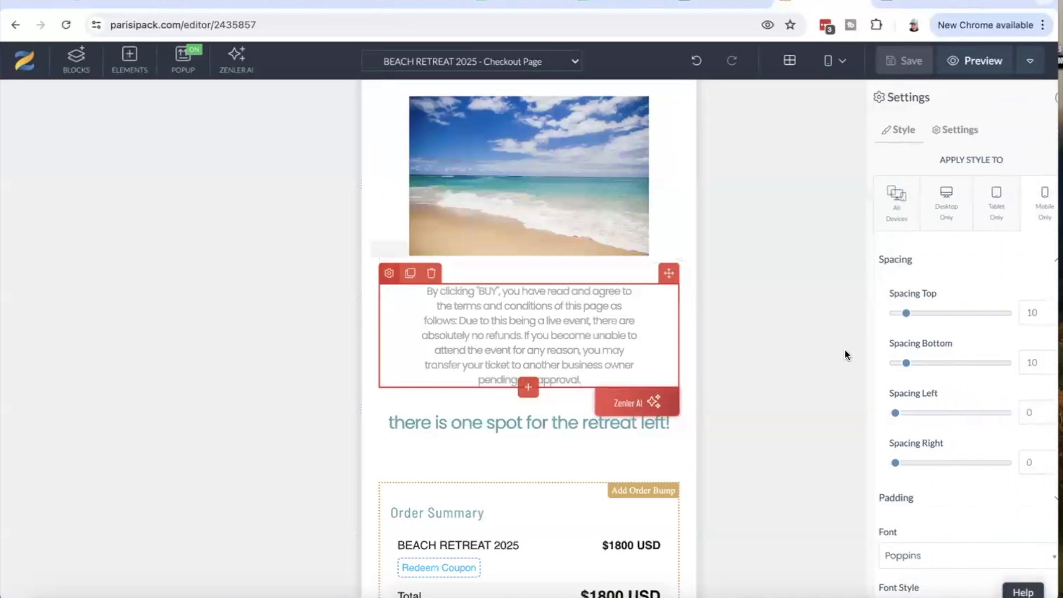
left_click(911, 510)
scroll(911, 508, "down", 5)
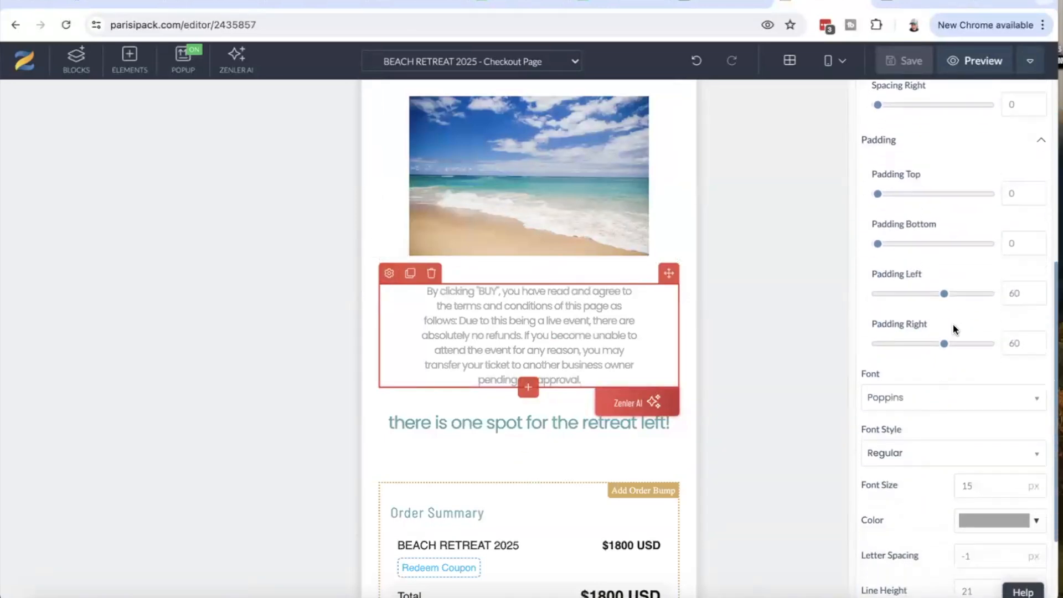
left_click_drag(943, 297, 873, 302)
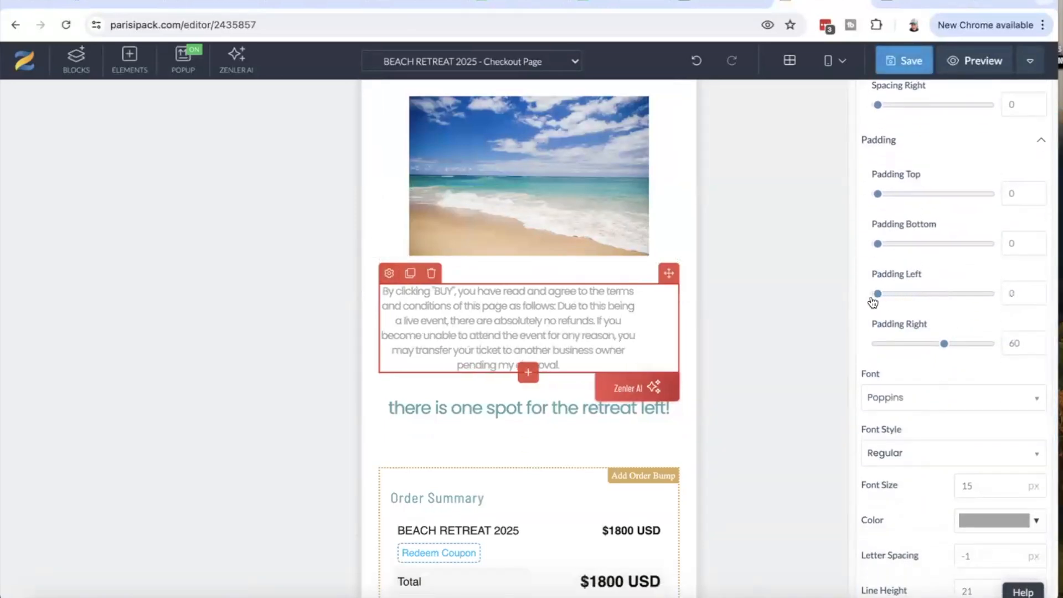
left_click_drag(940, 349, 841, 349)
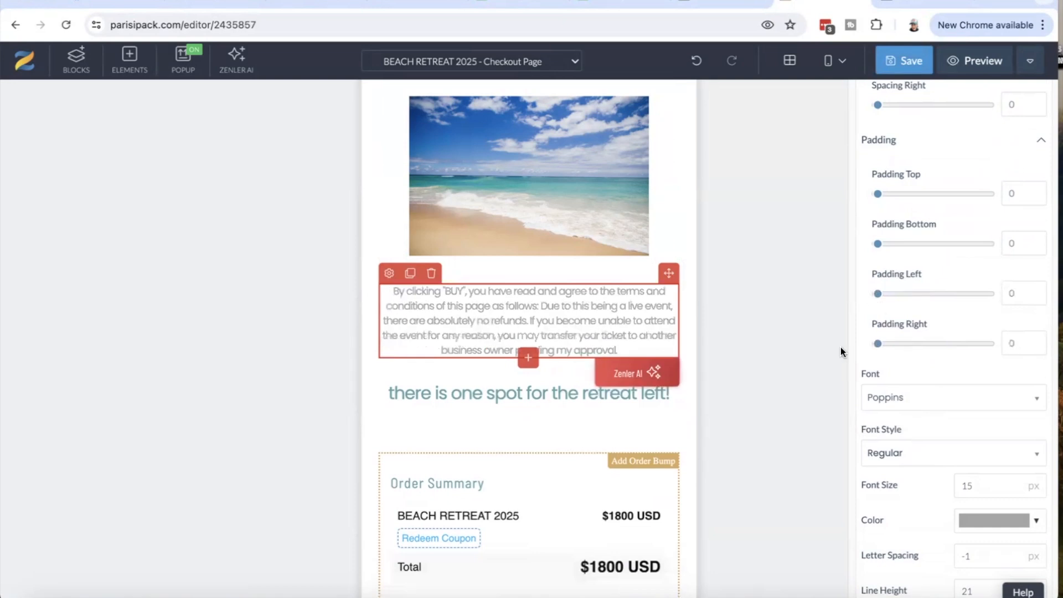
Split the terms text into two paragraphs separated by a blank line after "absolutely no refunds." and save the page.
left_click(572, 332)
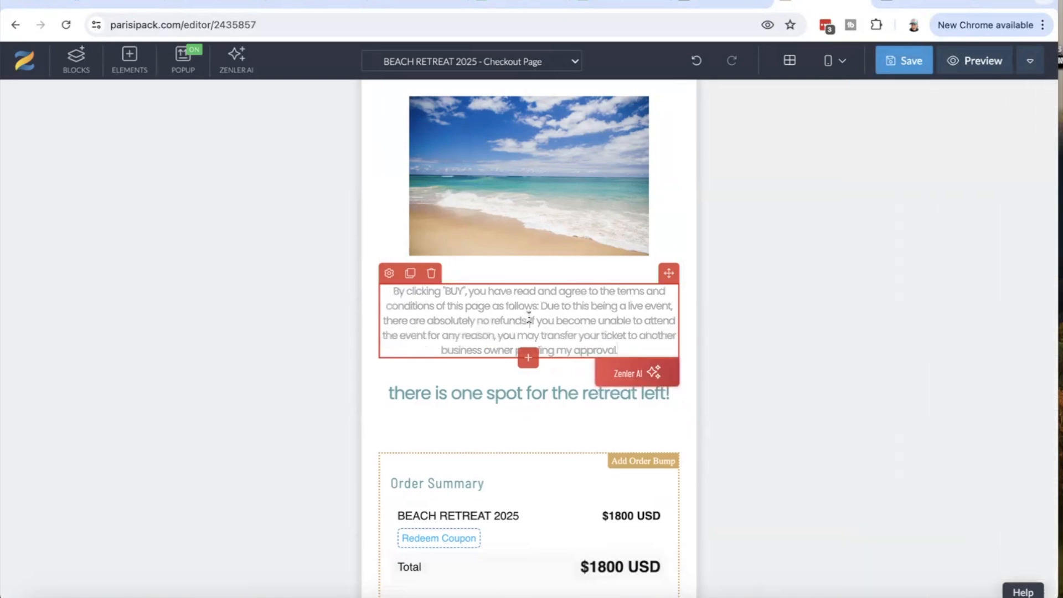
left_click(529, 319)
key("Return")
key("Return")
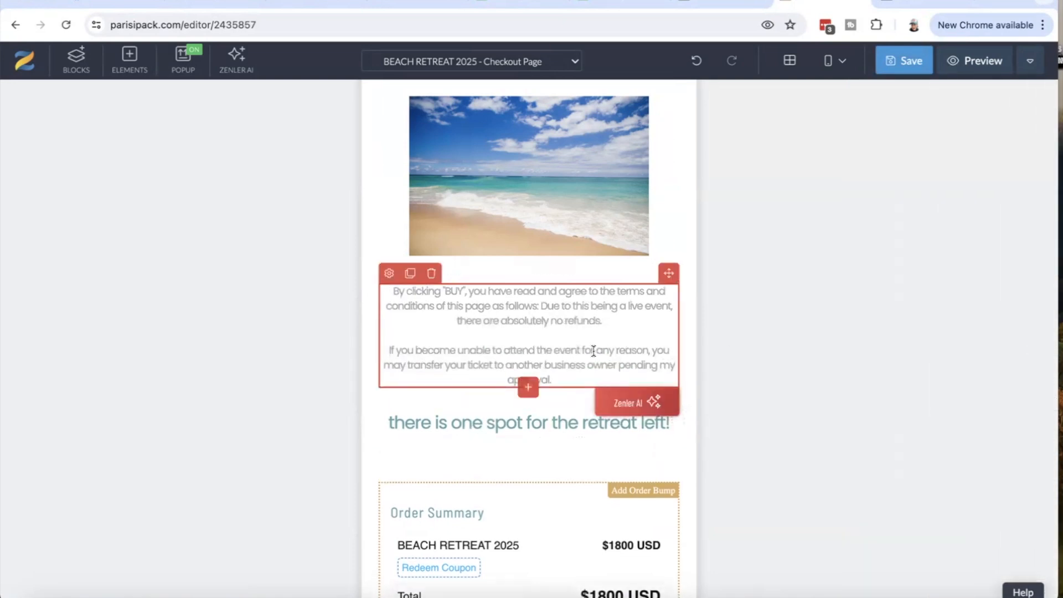
left_click(911, 65)
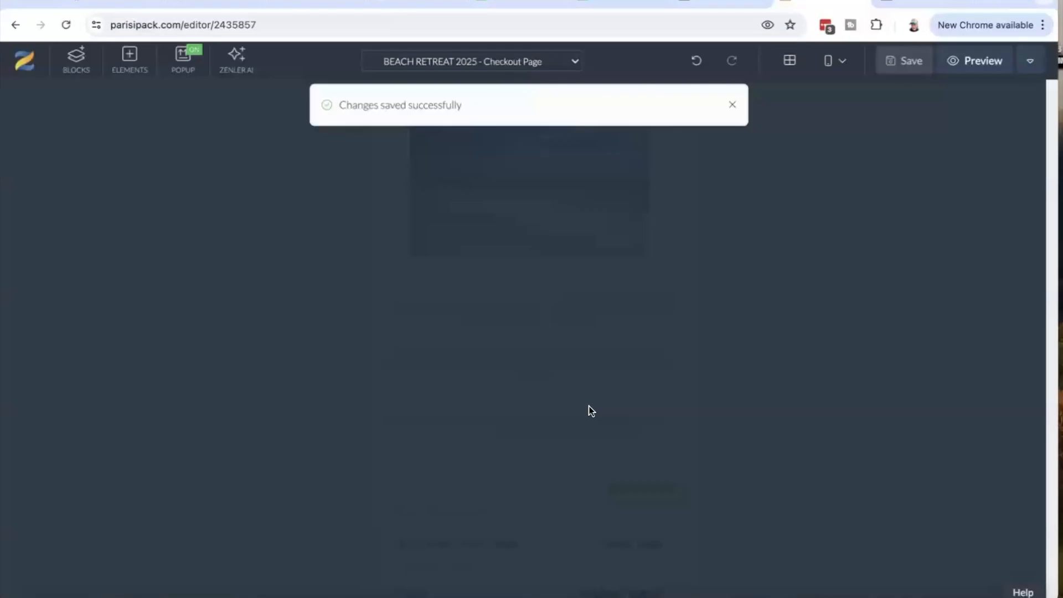
Review the whole checkout page in the mobile layout and again in the desktop layout.
scroll(589, 406, "up", 4)
scroll(589, 407, "down", 5)
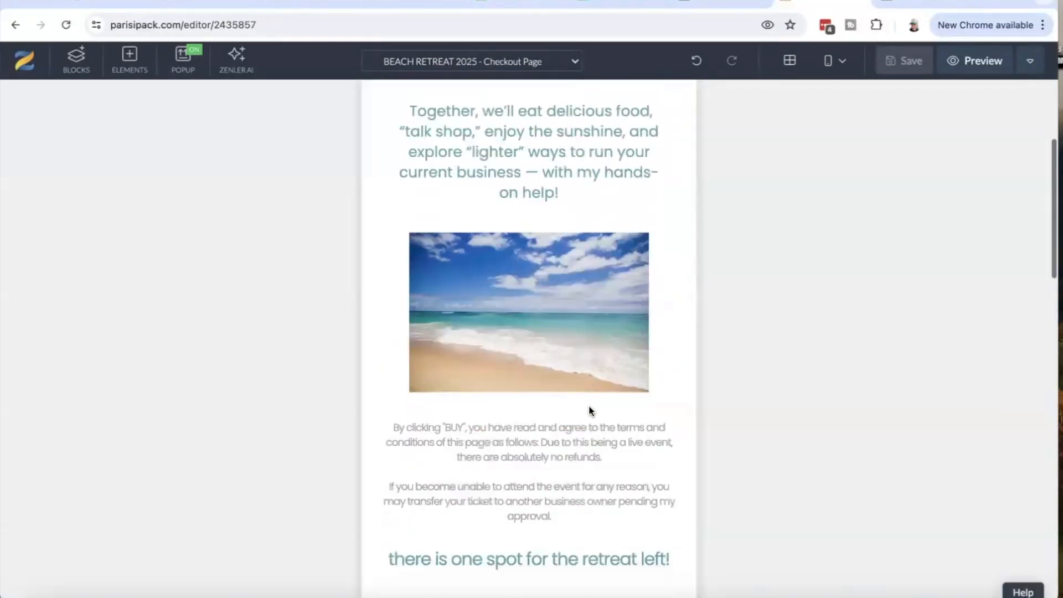
scroll(589, 410, "down", 12)
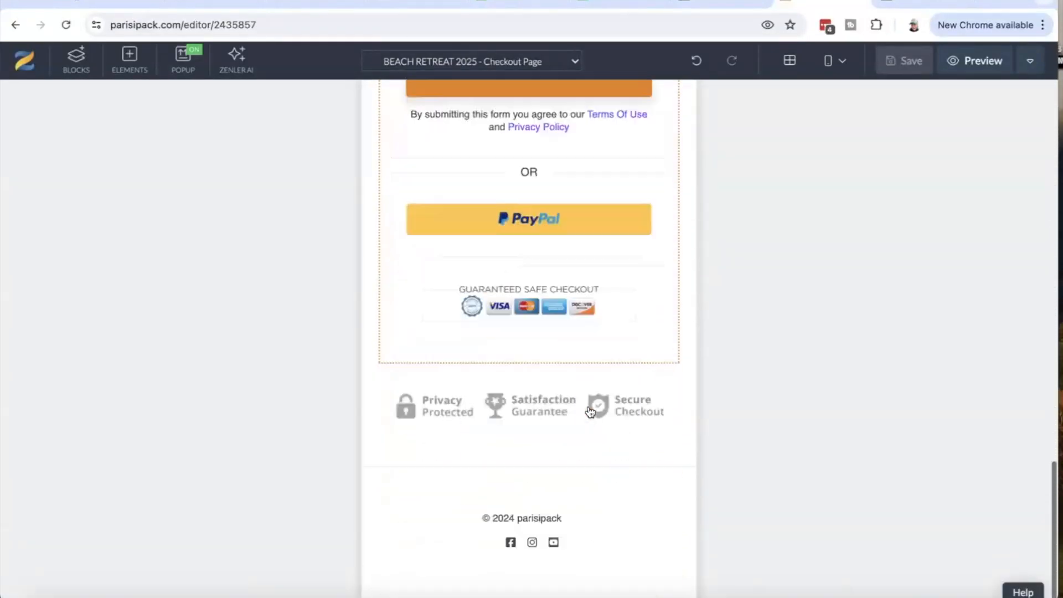
scroll(589, 410, "up", 15)
scroll(589, 410, "up", 2)
left_click(834, 88)
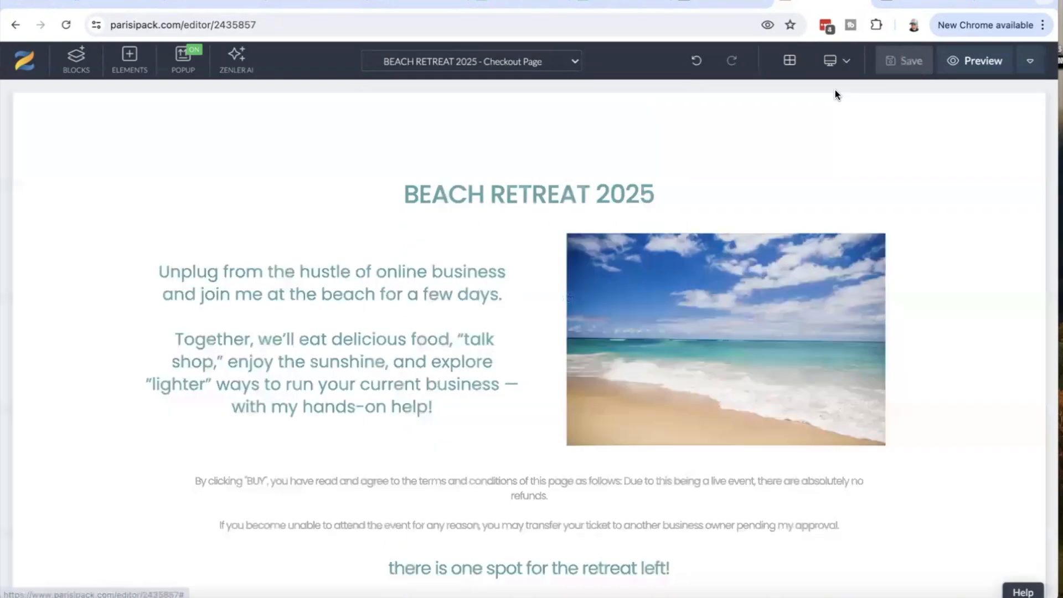
scroll(591, 428, "down", 10)
scroll(593, 426, "up", 10)
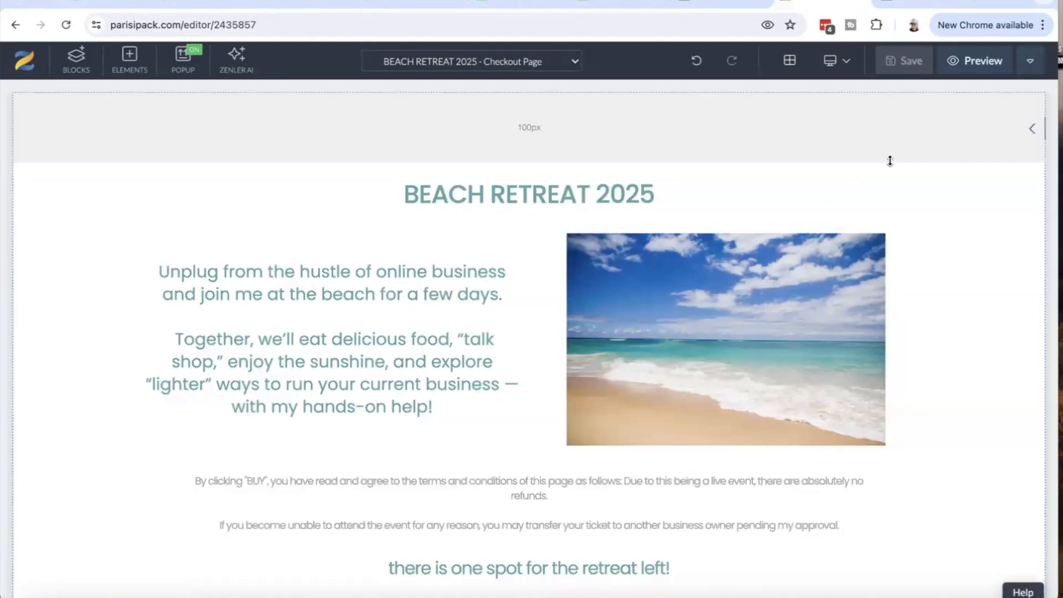
Set the beach photo as the checkout page's social image in its SEO settings.
left_click(1028, 73)
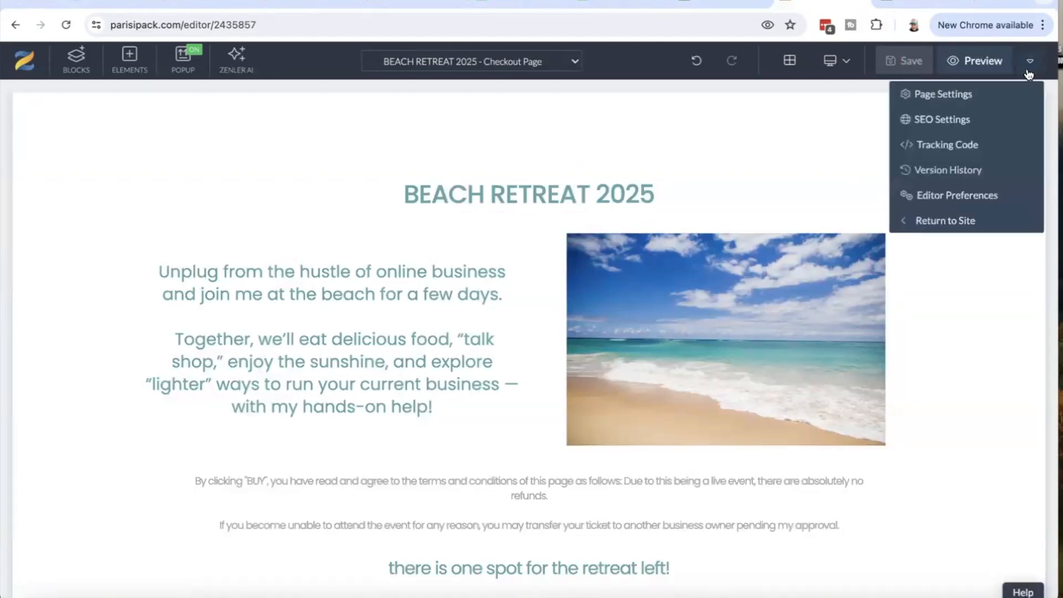
left_click(1027, 66)
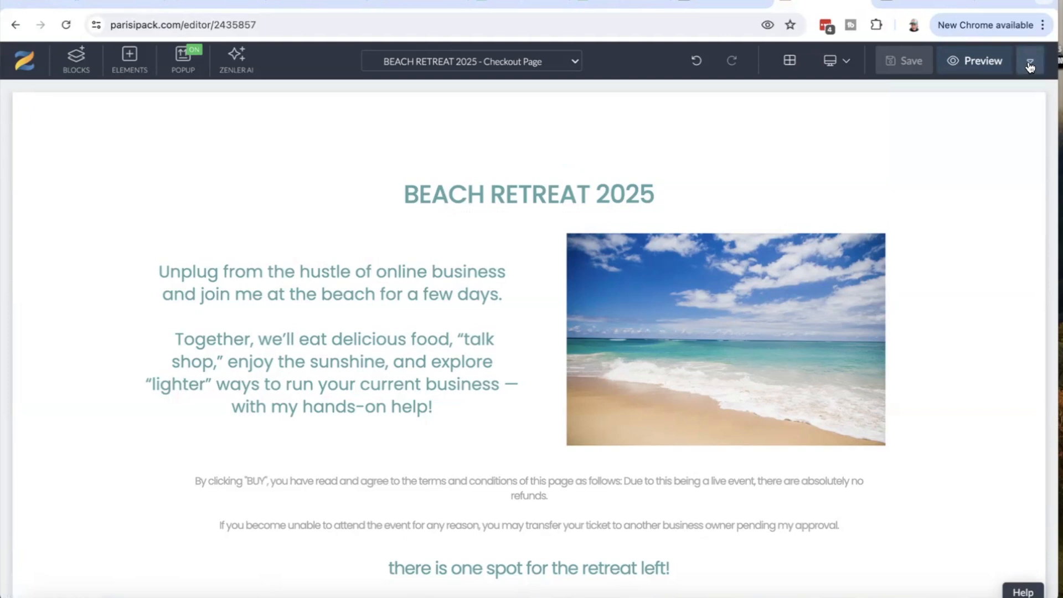
left_click(1029, 67)
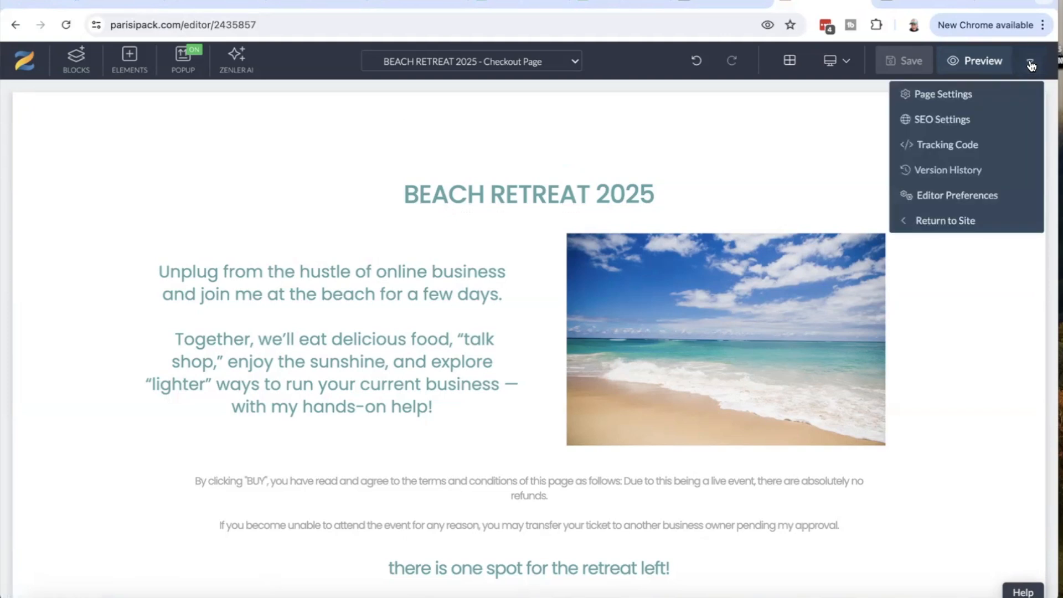
left_click(940, 123)
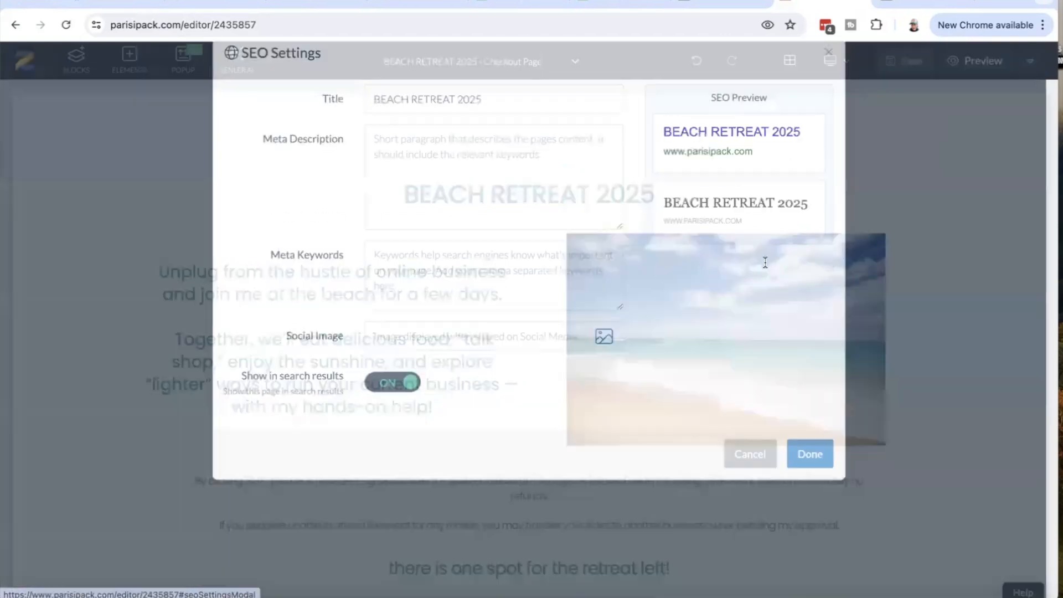
left_click(604, 391)
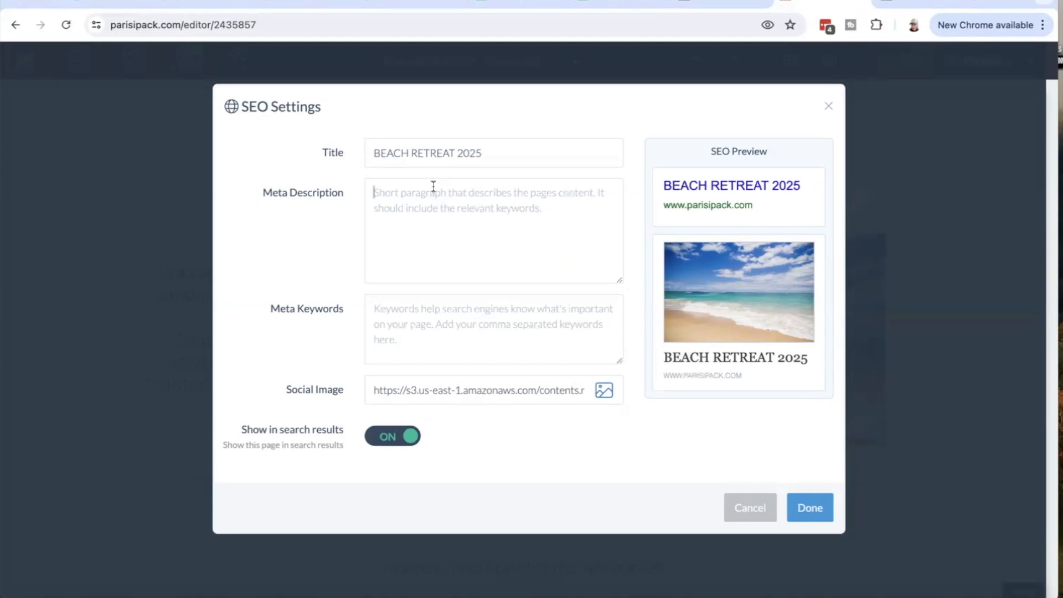
Enter the meta description "Beachy & Business Activities", confirm the SEO settings and save the checkout page.
type("Join")
key("BackSpace")
type("Beachy & Business Activities")
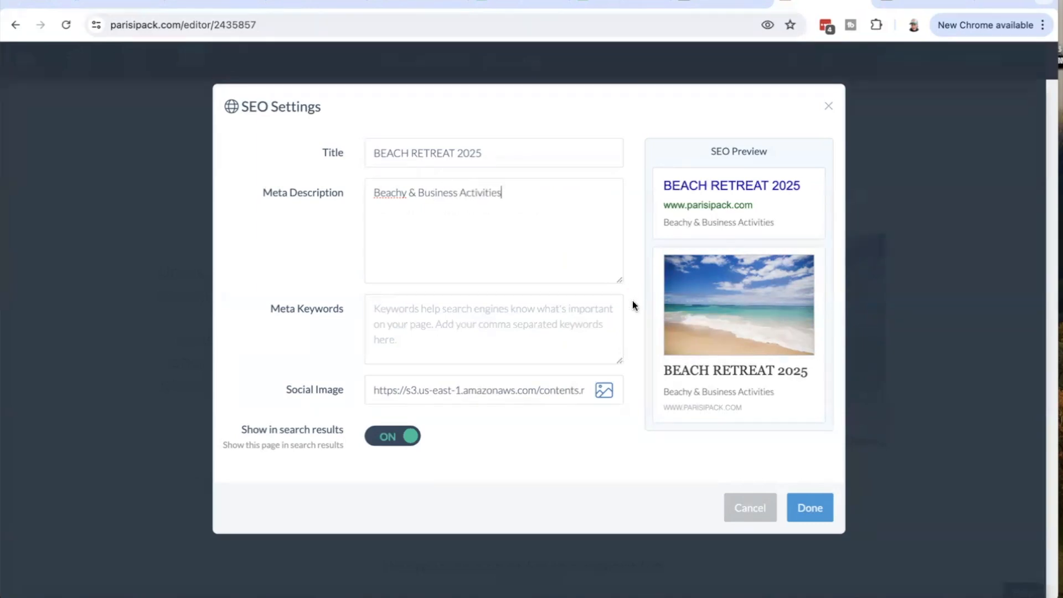
left_click(810, 511)
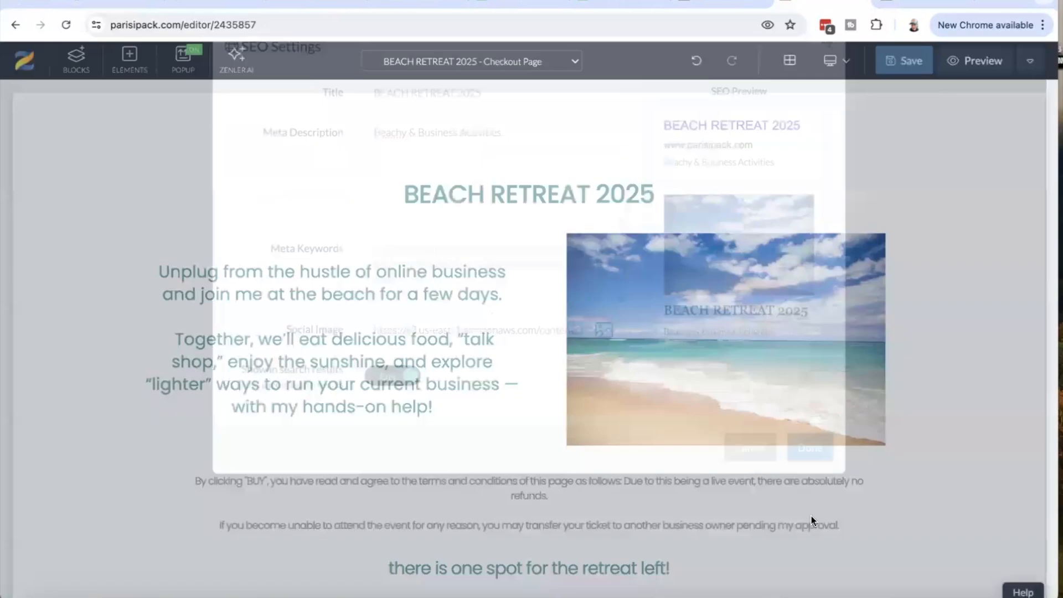
left_click(912, 54)
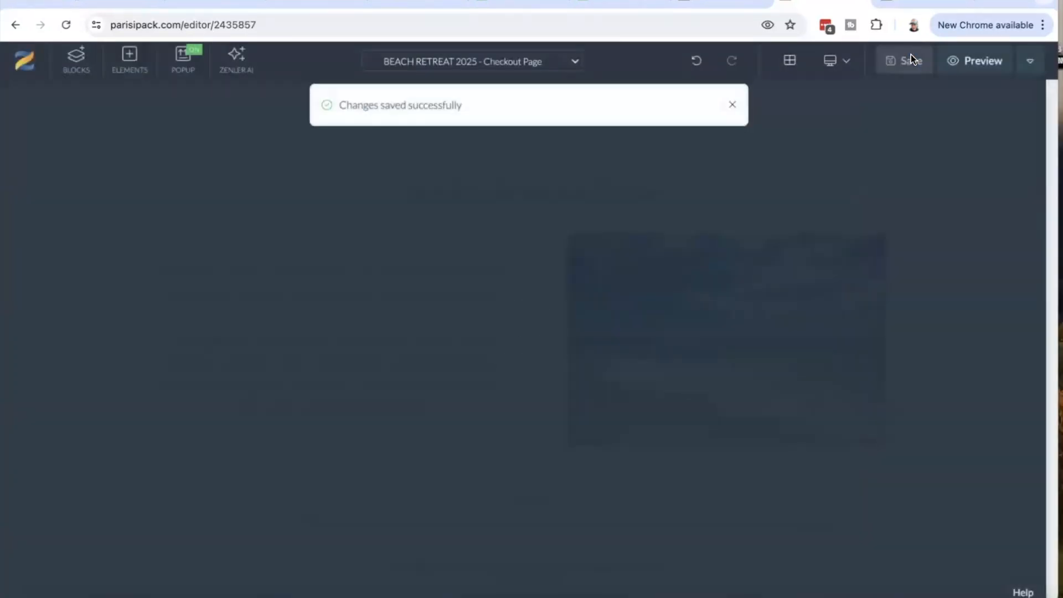
Return from the page editor to the course and open the Access Instructions Email action in its automation rules for editing.
scroll(882, 354, "down", 4)
scroll(884, 354, "down", 15)
scroll(883, 354, "up", 17)
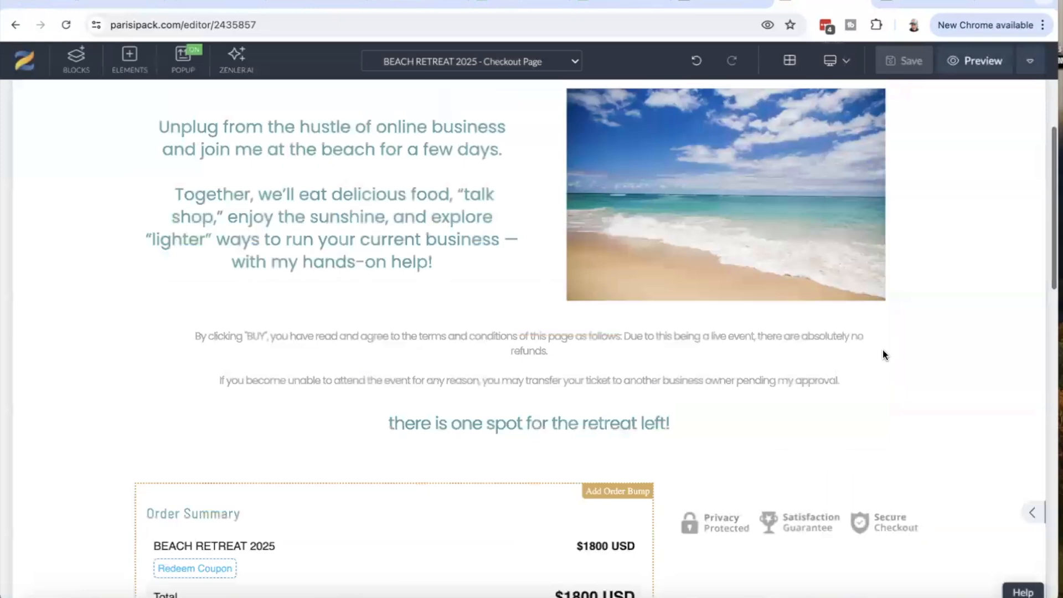
scroll(882, 350, "up", 3)
left_click(1028, 68)
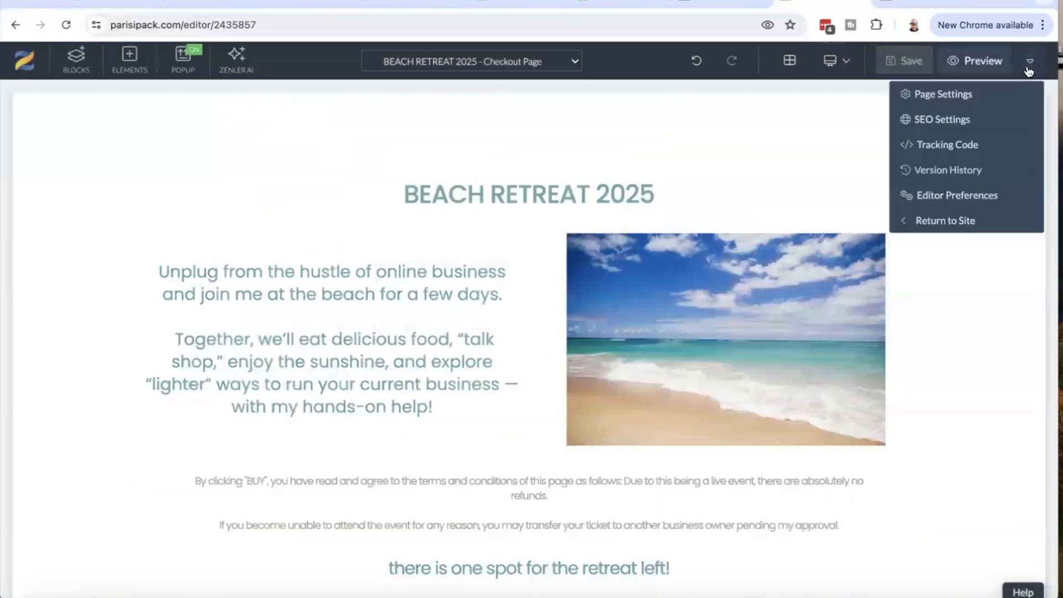
left_click(942, 222)
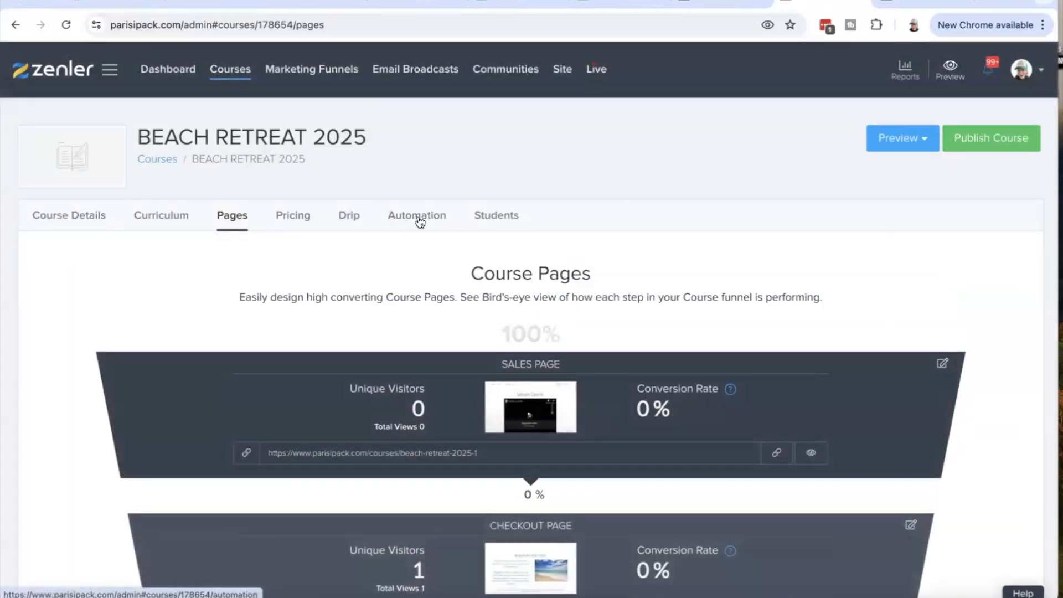
left_click(417, 217)
left_click(499, 448)
scroll(500, 446, "down", 4)
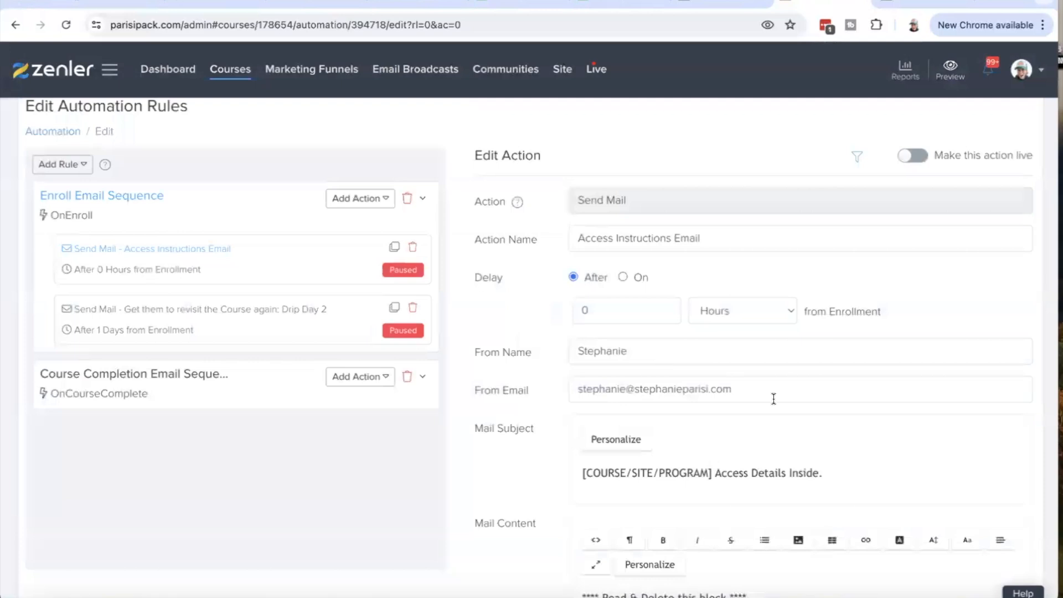
Add the sender's surname to the From Name and set the mail subject to "[You're Coming To The Beach!!!] Retreat Details Inside.".
left_click(671, 351)
type("Parisi")
left_click(684, 461)
left_click_drag(709, 470, 600, 471)
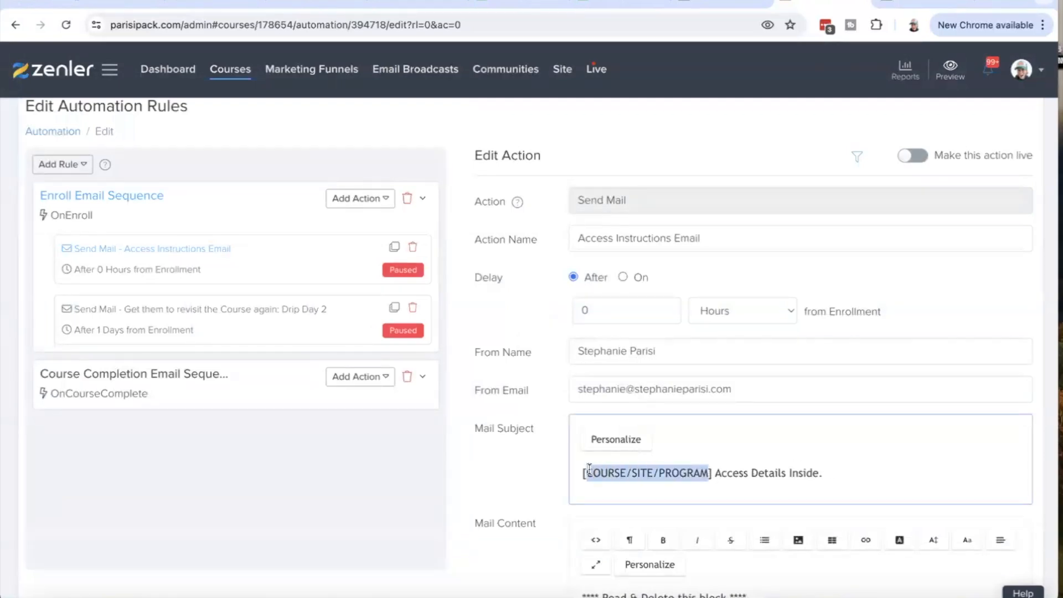
type("You're Coming To The Bead")
type("h!!!")
double_click(778, 468)
type("Retreat")
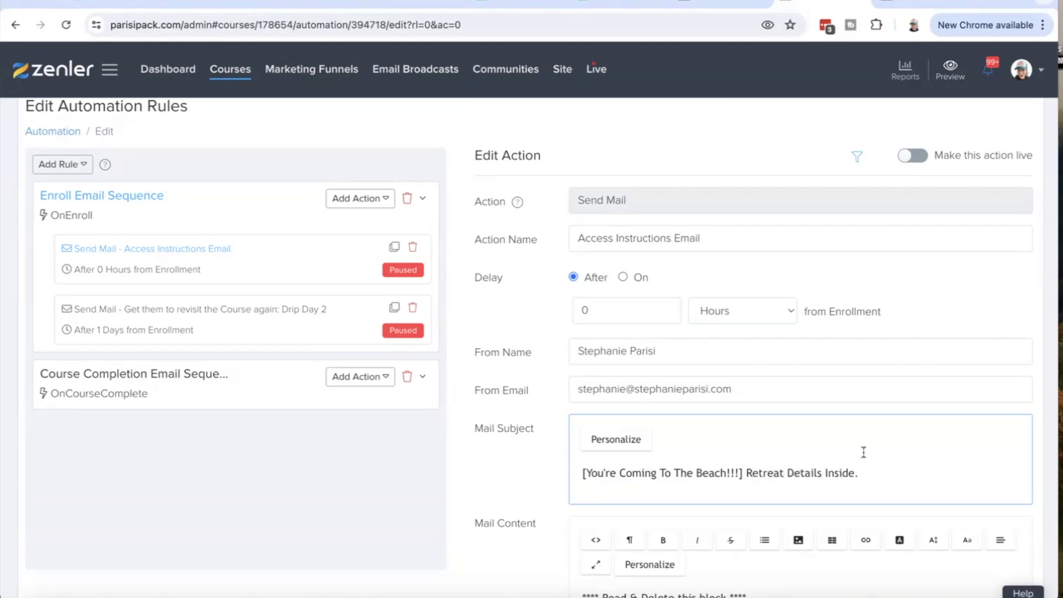
Save the Access Instructions Email with the action made live, and review its mail content.
scroll(863, 452, "down", 10)
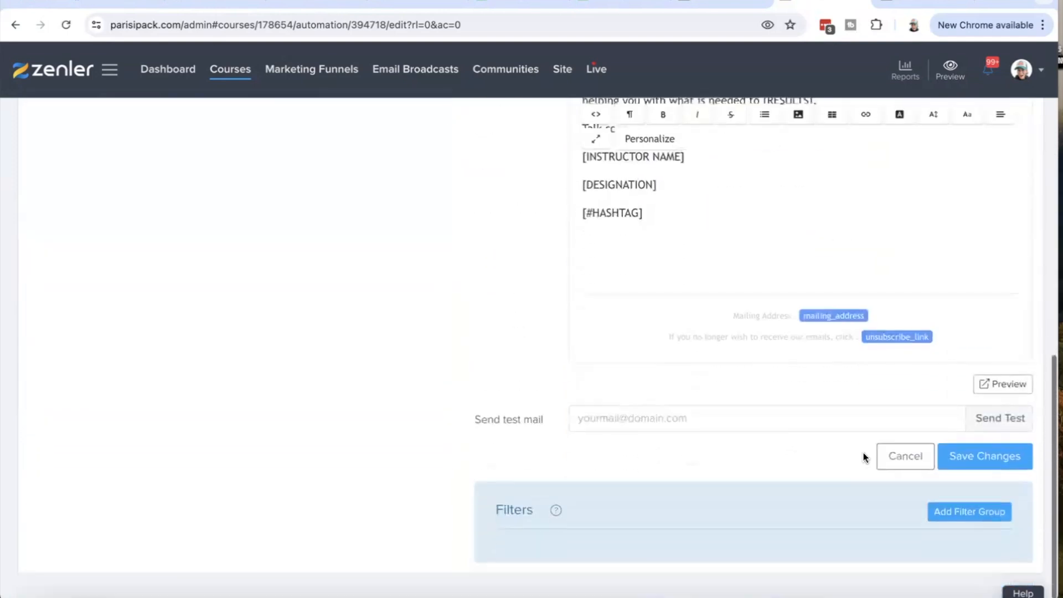
left_click(966, 456)
left_click(586, 409)
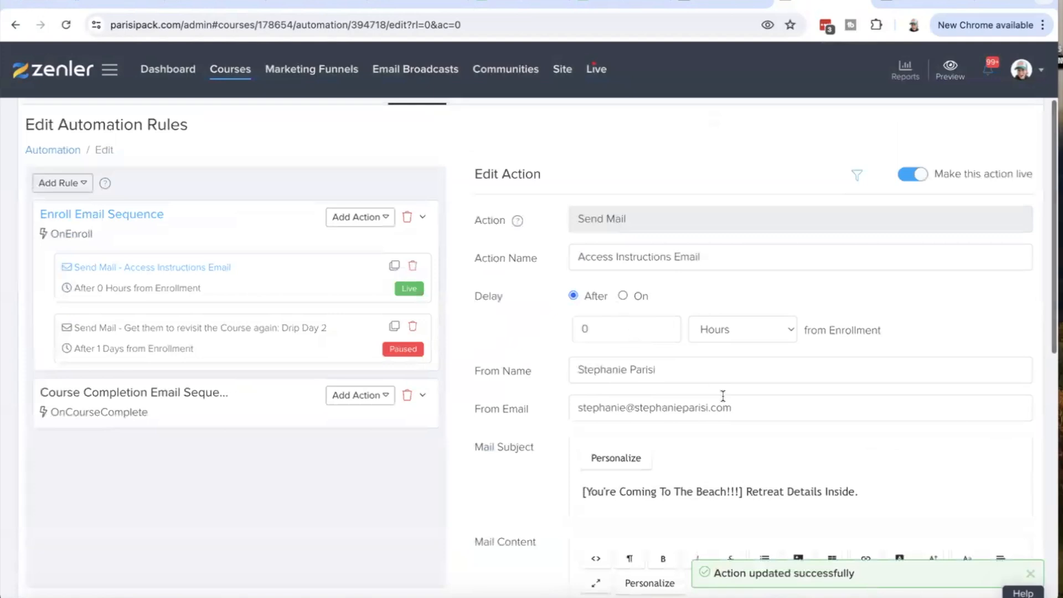
scroll(773, 491, "down", 1)
scroll(773, 491, "up", 3)
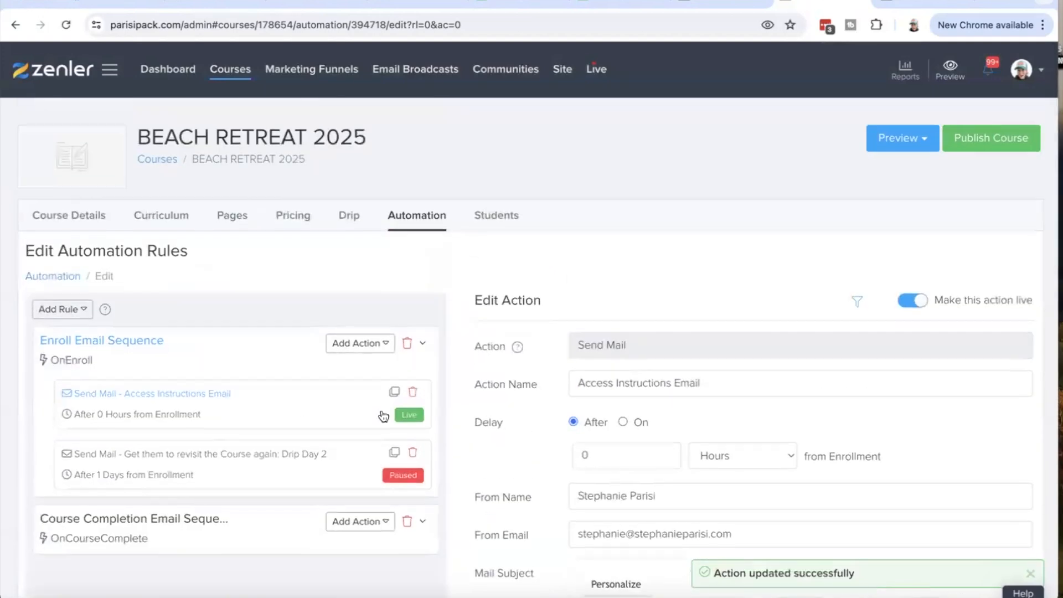
scroll(754, 465, "down", 7)
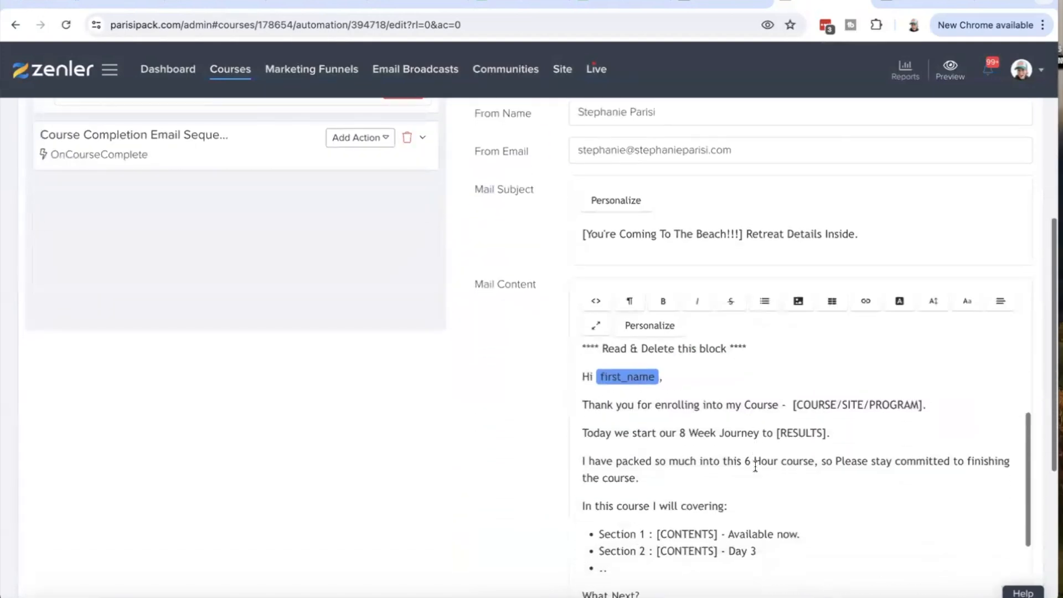
scroll(755, 467, "down", 6)
scroll(755, 466, "up", 10)
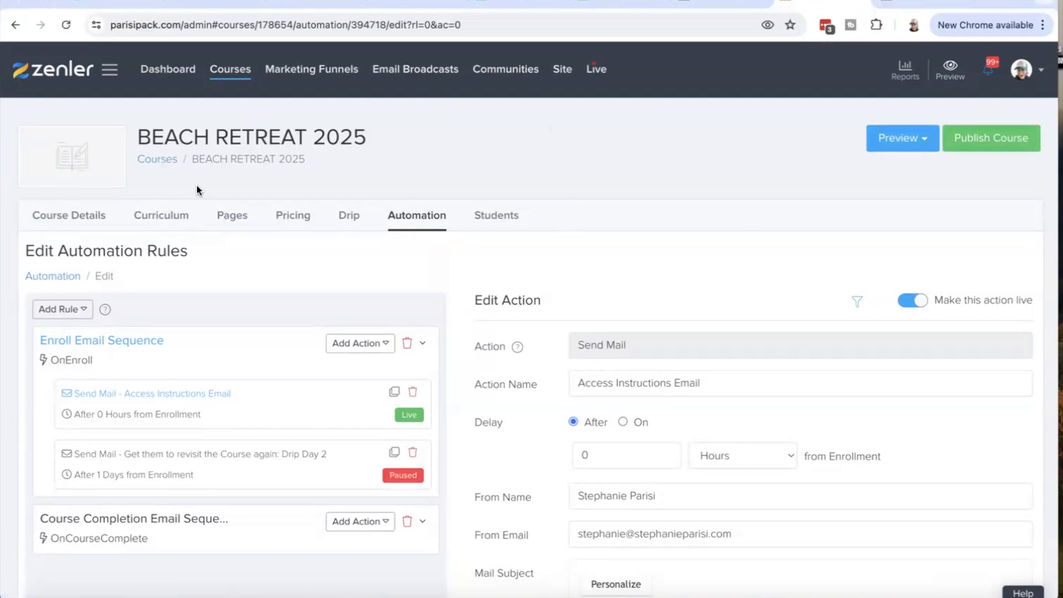
Publish the BEACH RETREAT 2025 course, checking its curriculum and course details when the first attempt is refused.
left_click(999, 143)
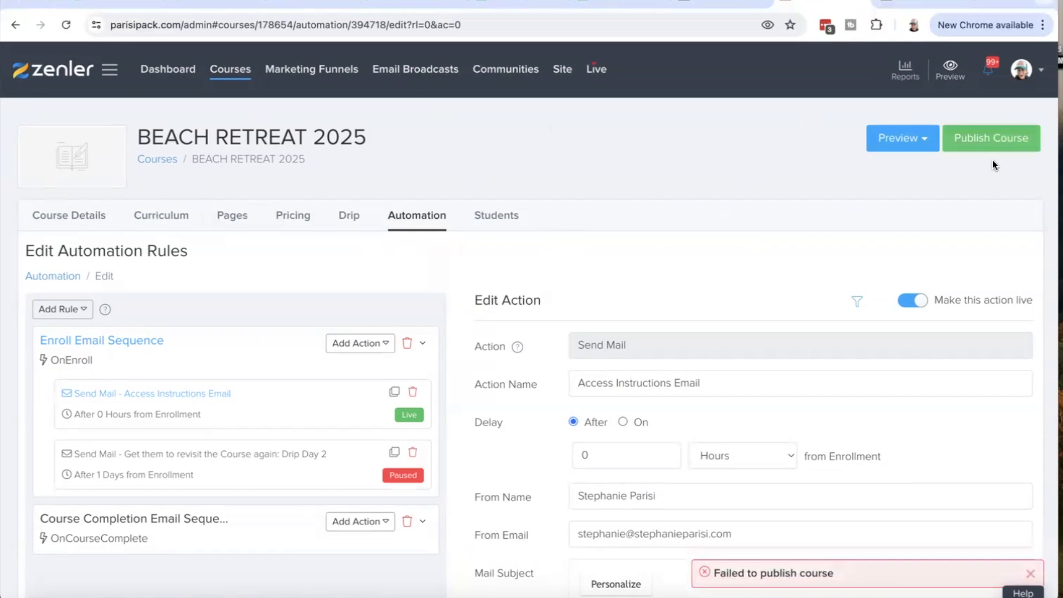
left_click(160, 217)
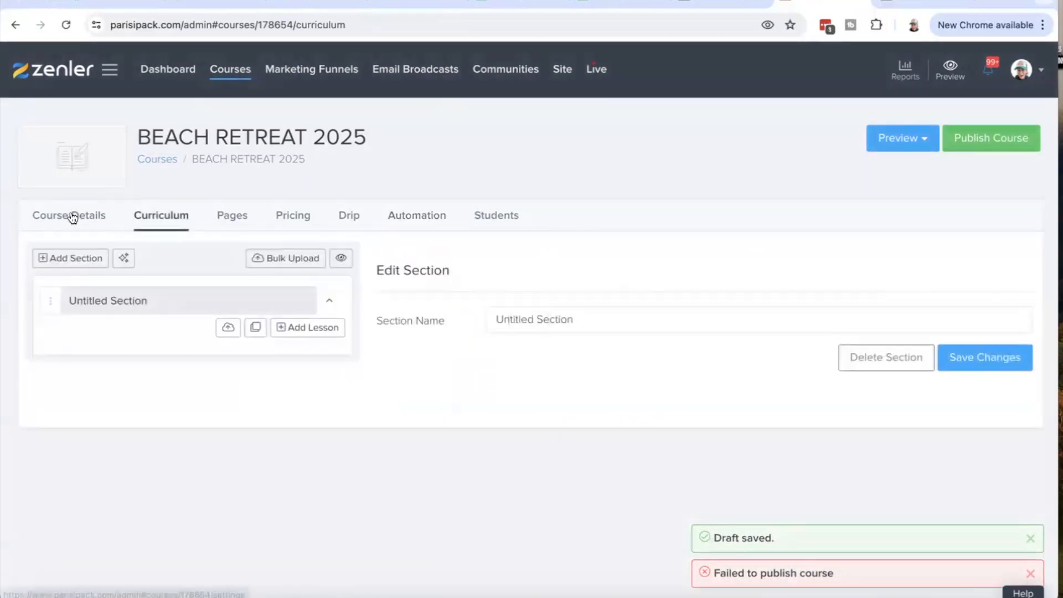
left_click(71, 216)
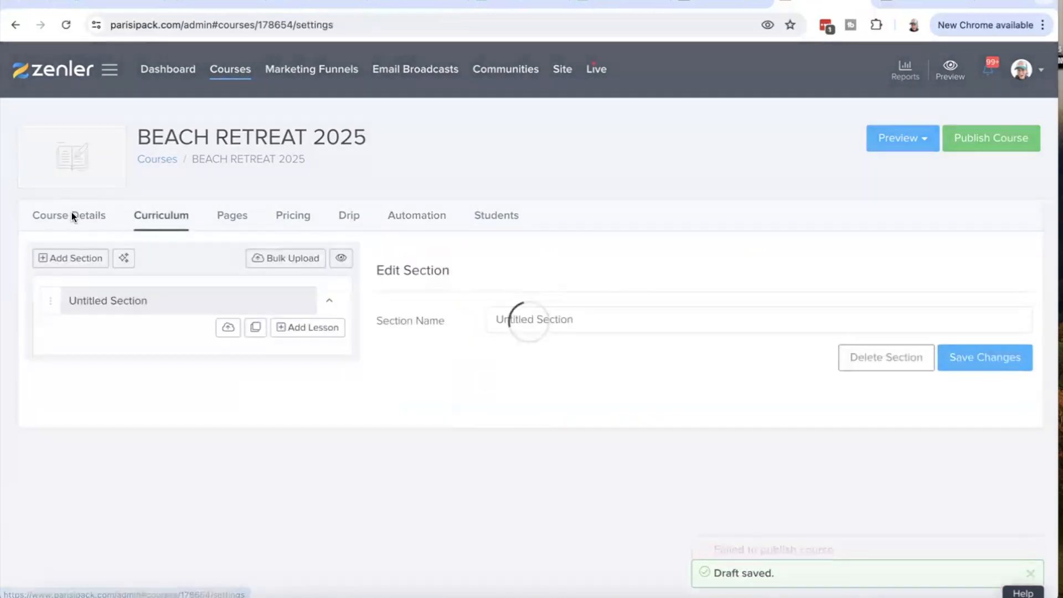
left_click(874, 380)
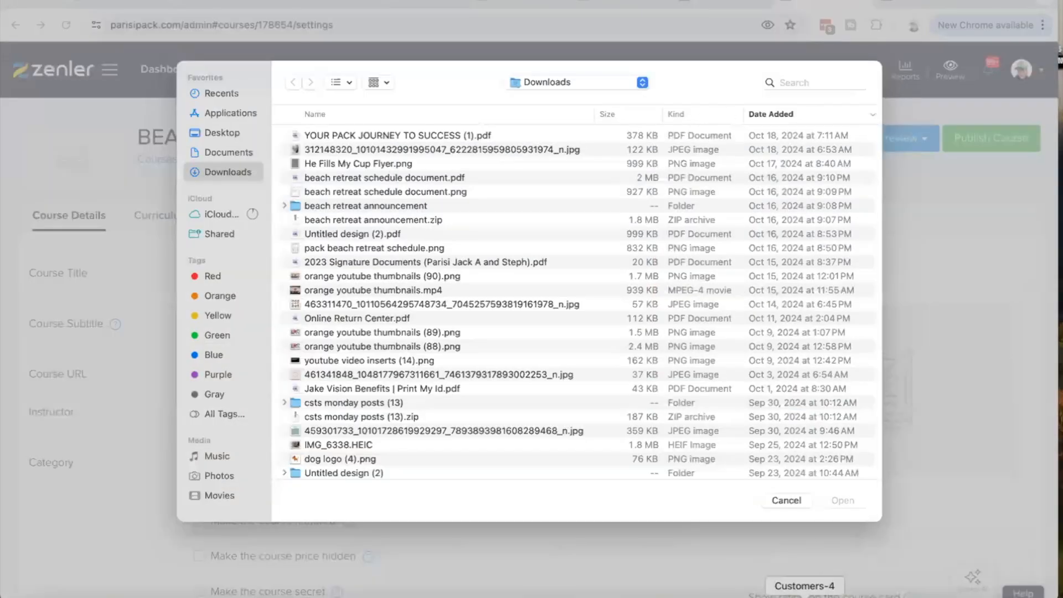
left_click(786, 499)
left_click(1008, 139)
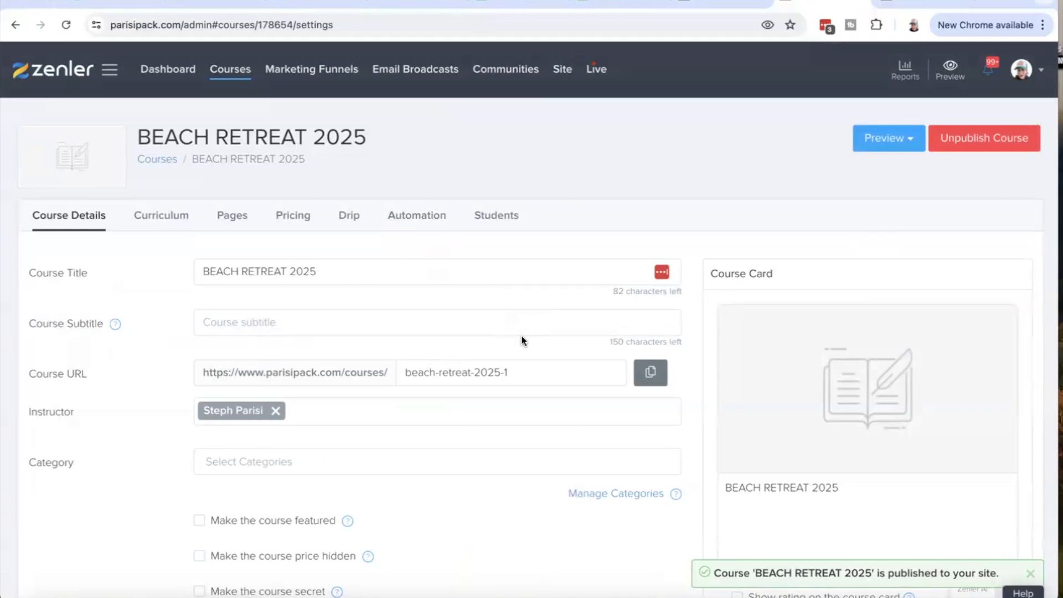
Reopen the published BEACH RETREAT 2025 course from the course list and copy its checkout page URL.
scroll(522, 334, "down", 2)
scroll(520, 334, "up", 2)
left_click(170, 160)
left_click(471, 530)
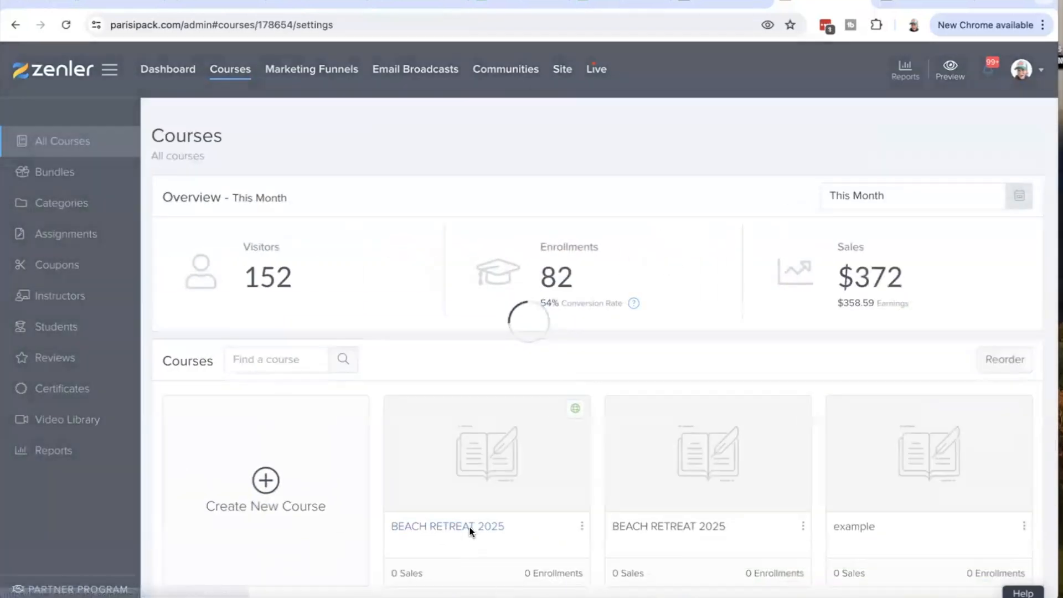
left_click(230, 218)
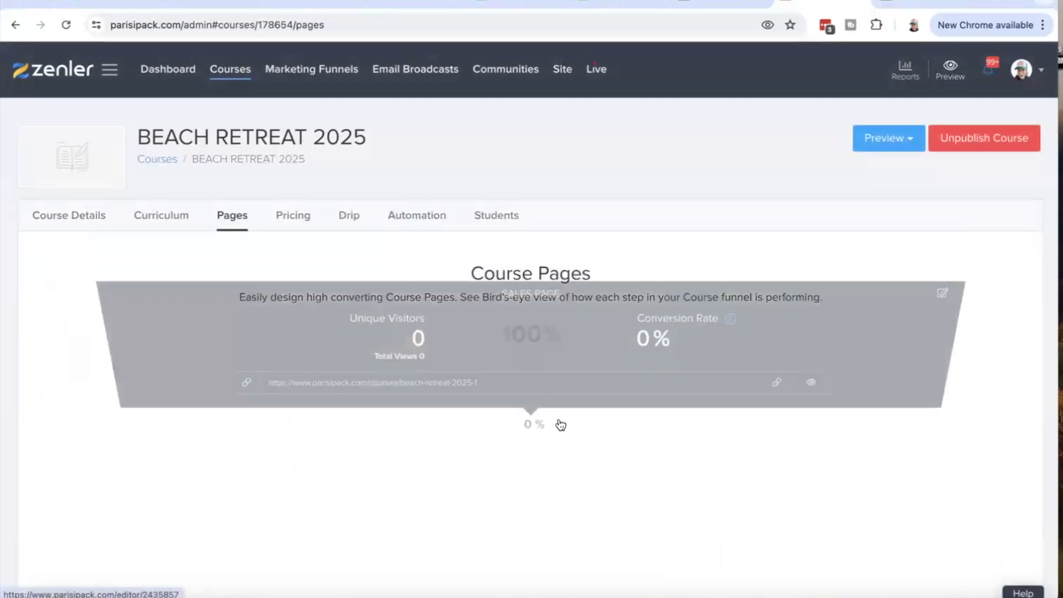
scroll(559, 419, "down", 6)
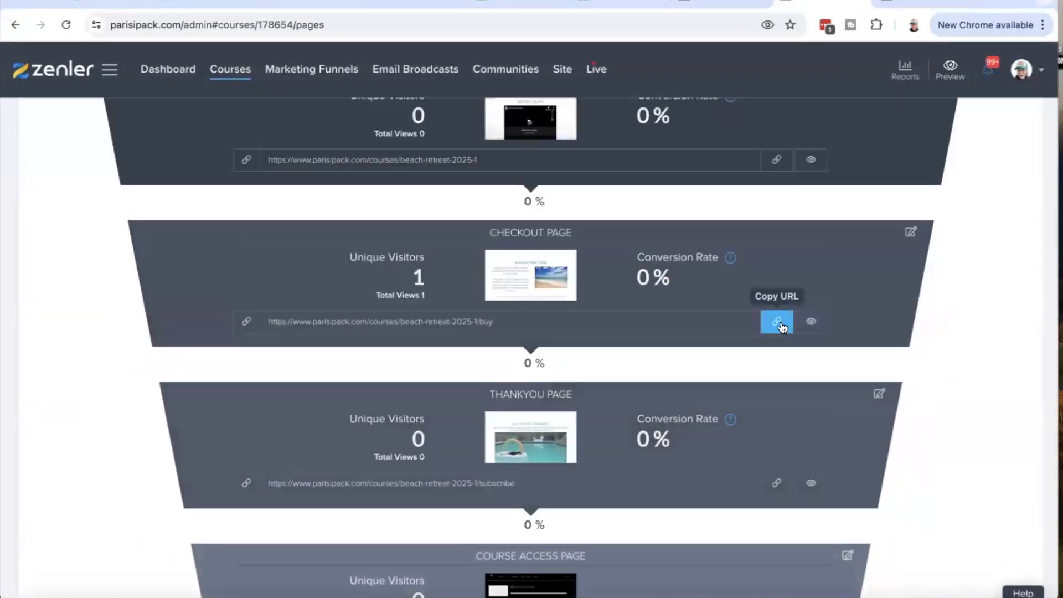
left_click(780, 325)
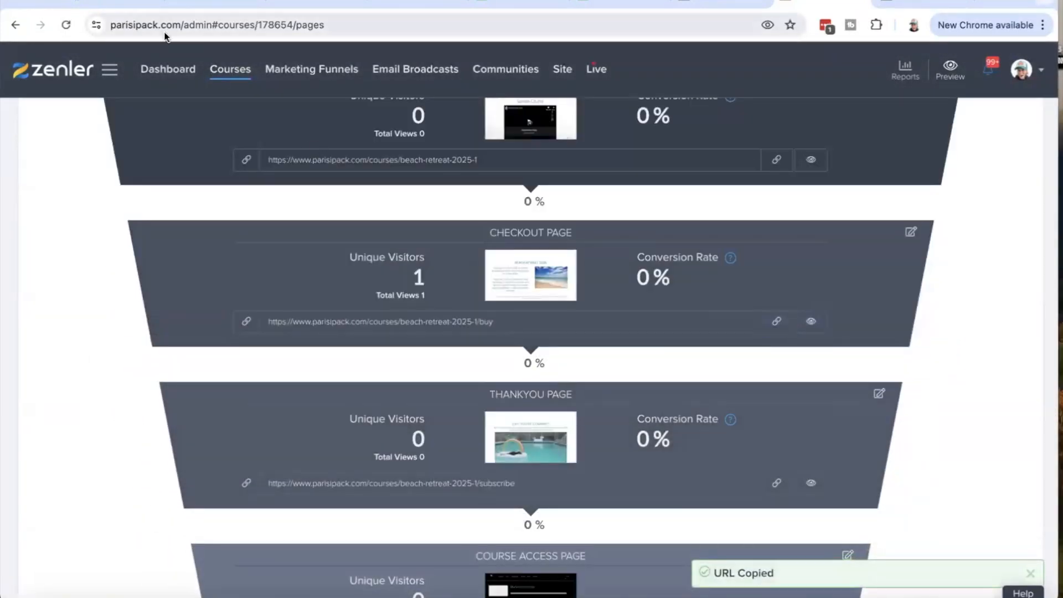
Open the copied checkout page URL in an incognito window and review the live page down to the payment section.
left_click(142, 26)
key("super+v")
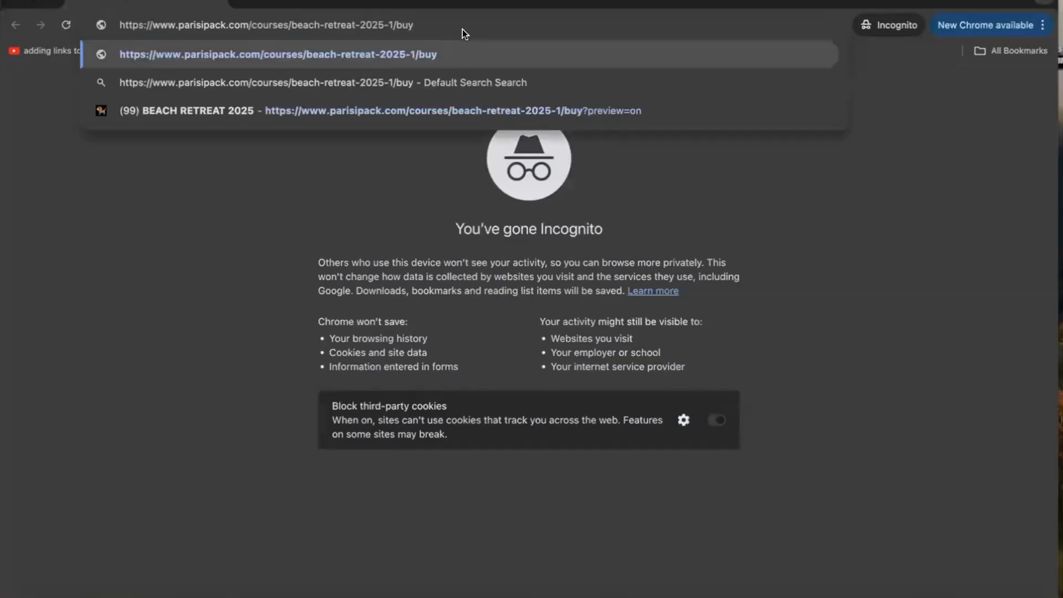
key("Return")
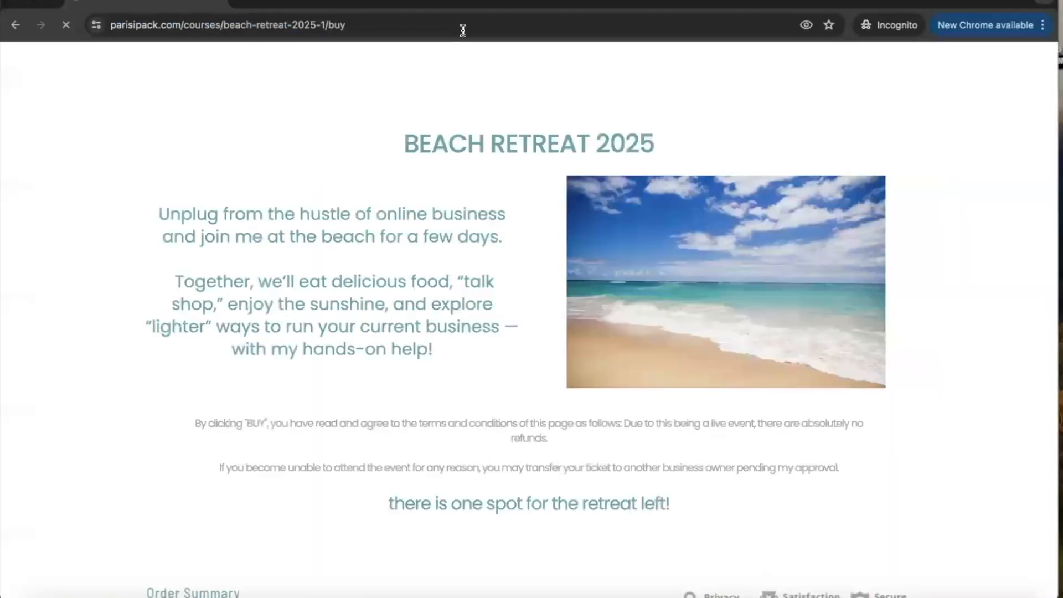
scroll(859, 454, "down", 6)
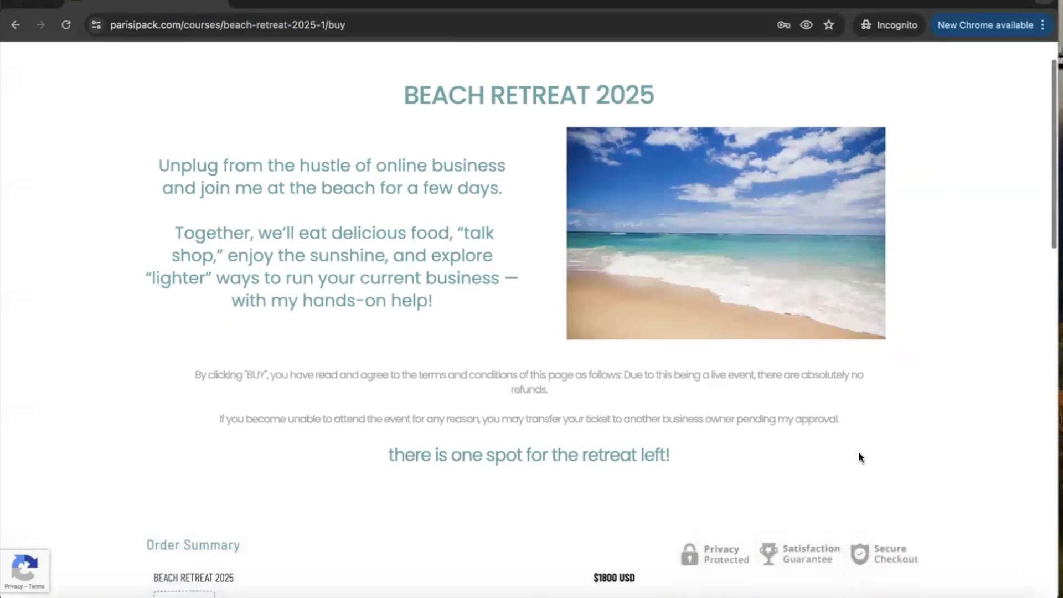
scroll(859, 456, "down", 10)
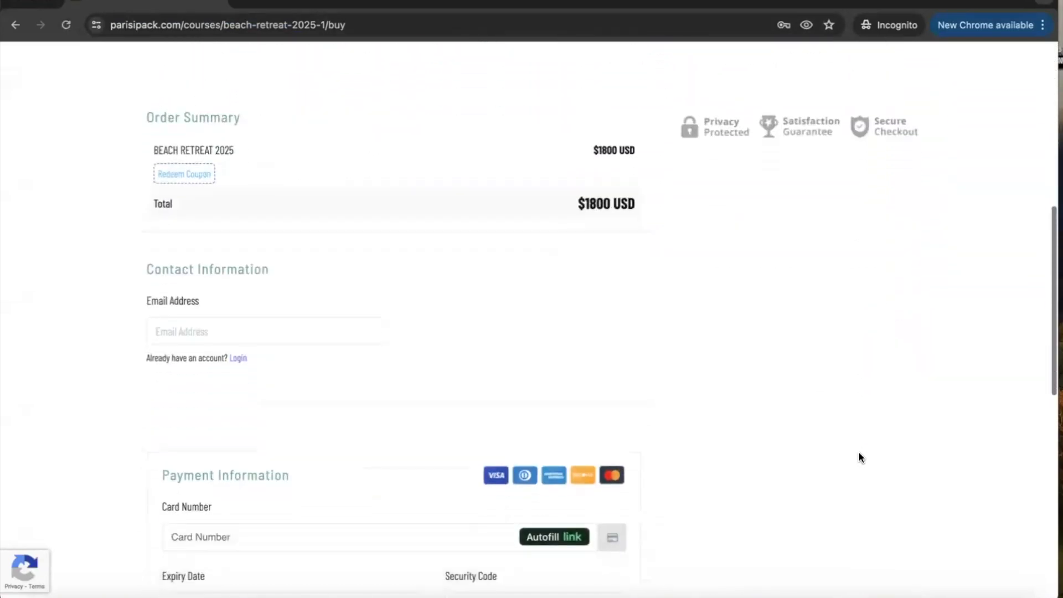
scroll(859, 457, "up", 15)
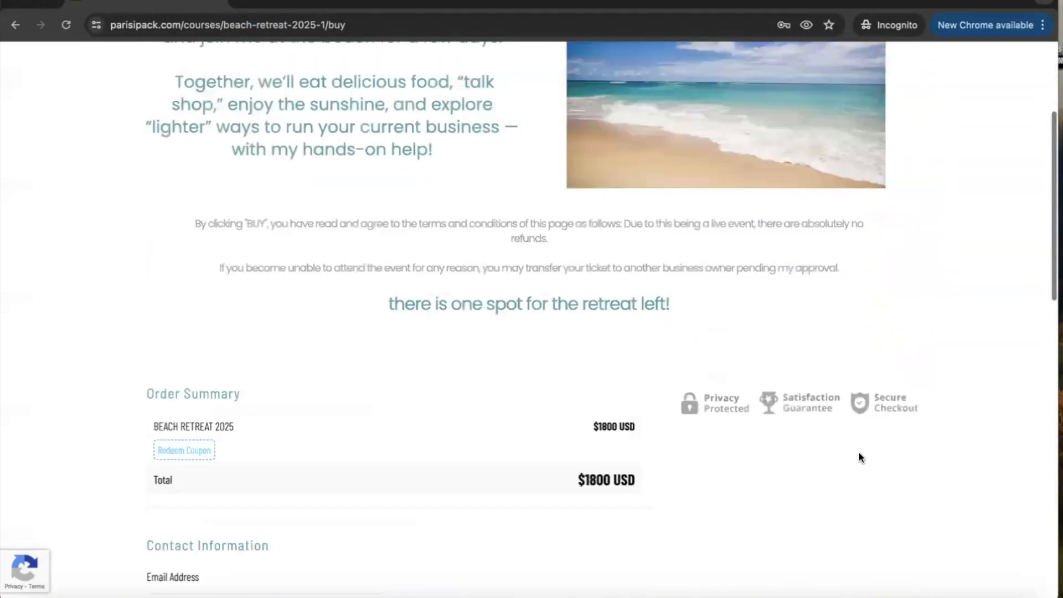